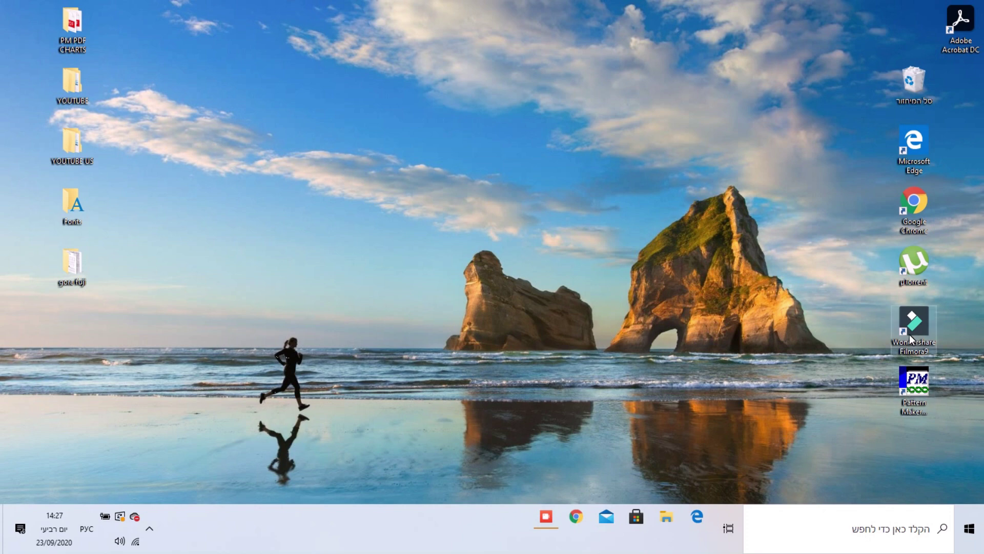
Open Pattern Maker for cross stitch in a maximized window and enlarge the colour palette to three rows
{"action": "double_click", "coordinate": [909, 377]}
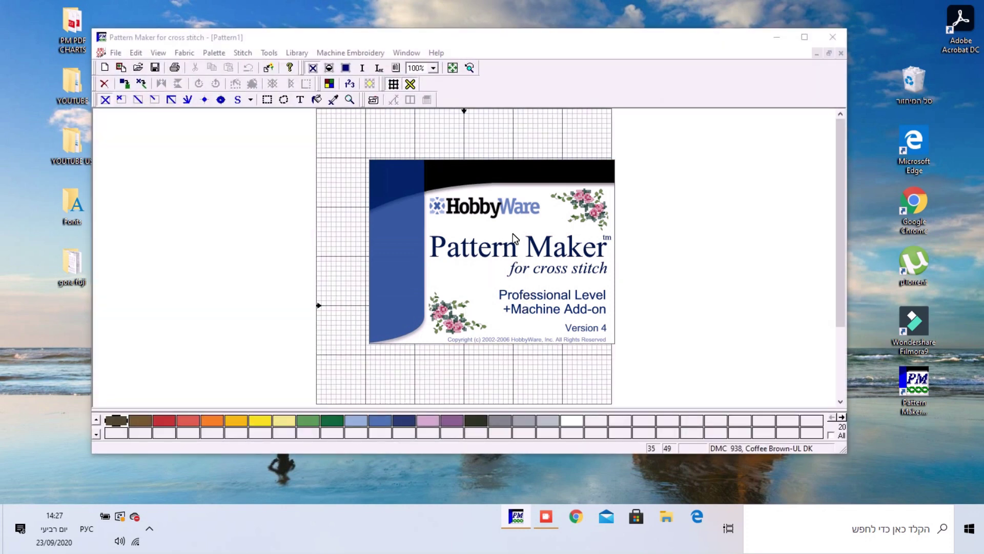
{"action": "left_click", "coordinate": [804, 37]}
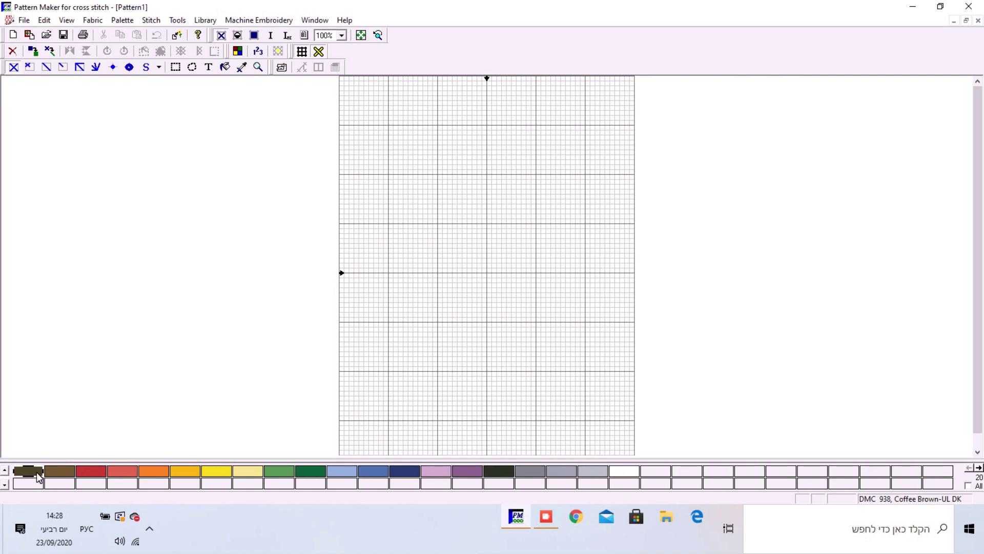
{"action": "left_click_drag", "start_coordinate": [32, 456], "coordinate": [39, 445]}
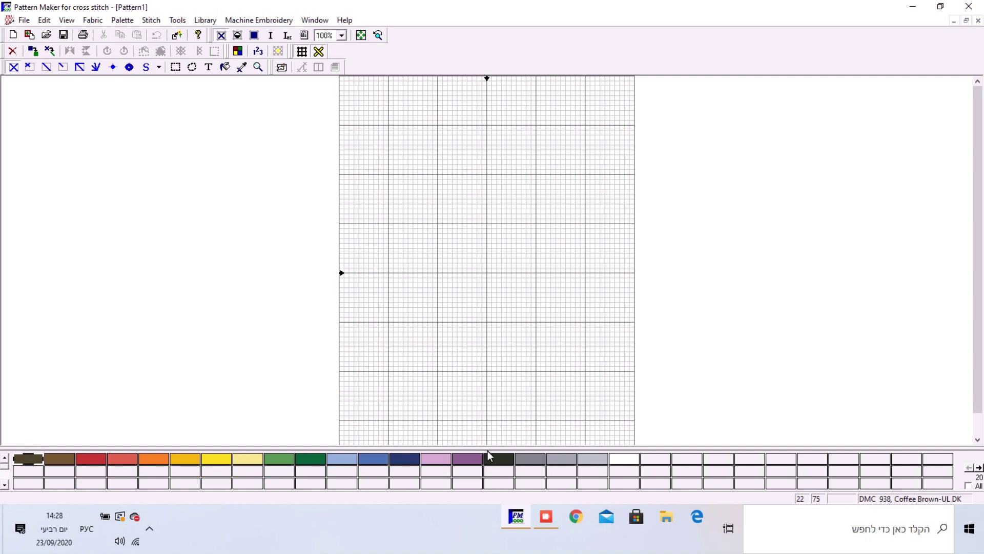
Delete the Pearl Gray colour from the palette, and clear all the remaining colours
{"action": "right_click", "coordinate": [590, 452]}
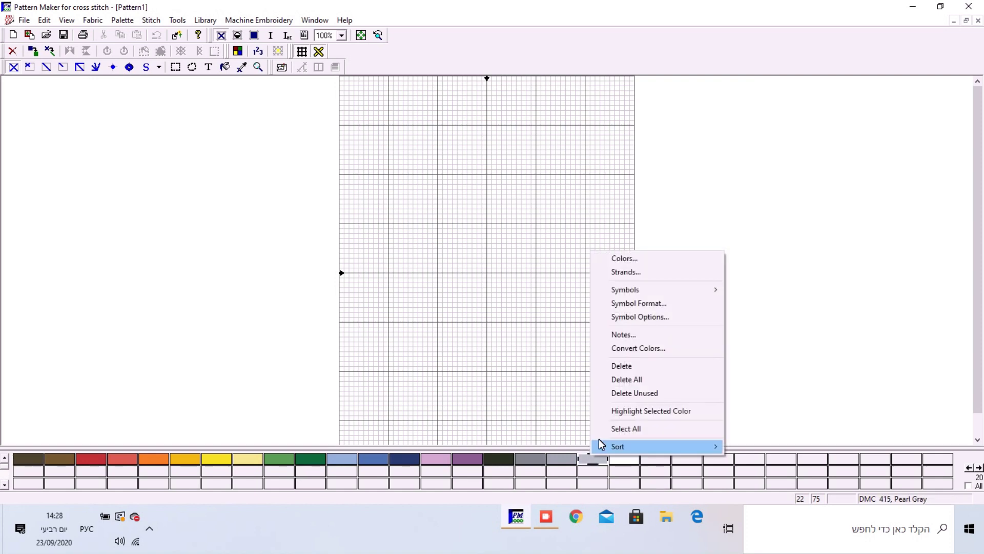
{"action": "left_click", "coordinate": [618, 367]}
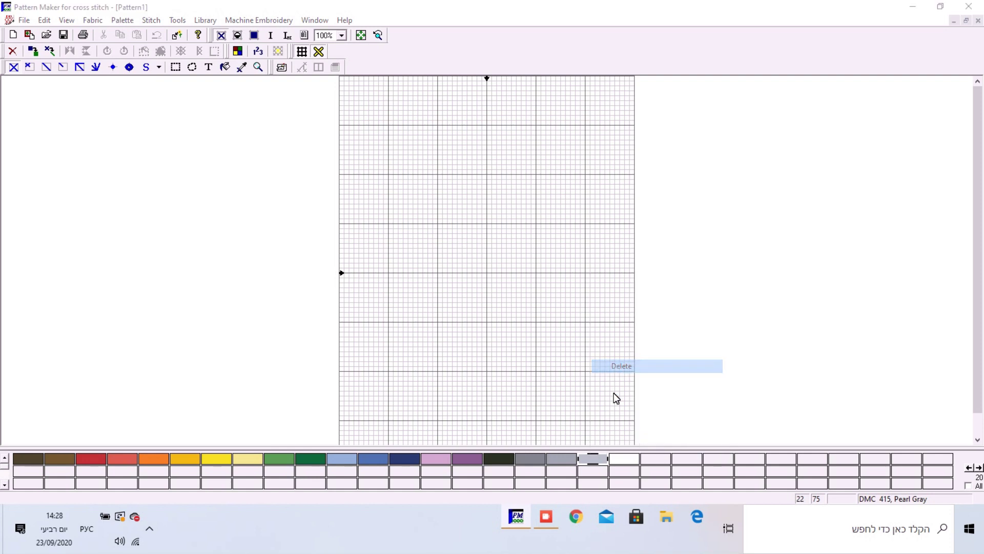
{"action": "left_click", "coordinate": [530, 286]}
{"action": "right_click", "coordinate": [563, 452]}
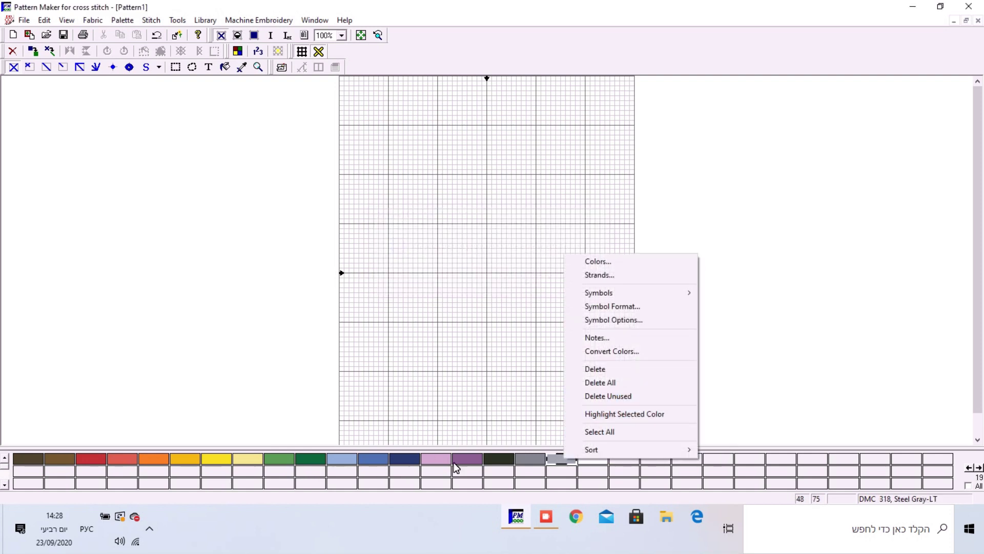
{"action": "left_click", "coordinate": [612, 381]}
{"action": "left_click", "coordinate": [533, 284]}
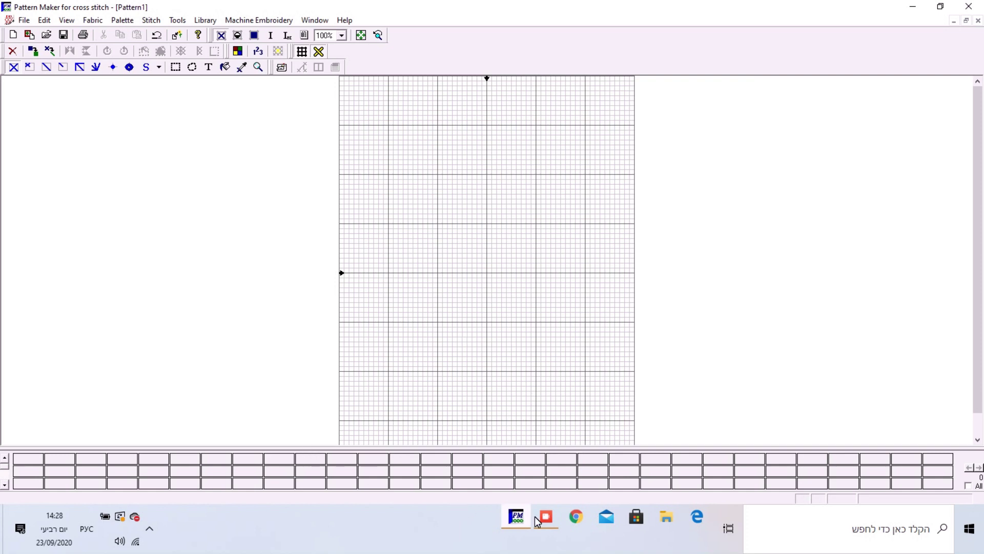
Switch to File Explorer and open the Secret_Garden folder inside PM PDF CHARTS
{"action": "left_click", "coordinate": [668, 512]}
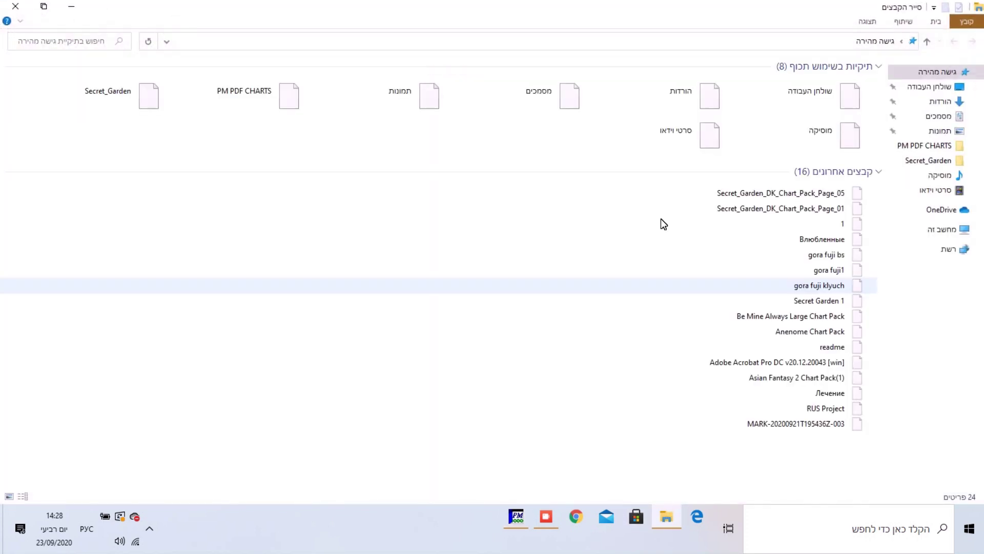
{"action": "left_click", "coordinate": [905, 145]}
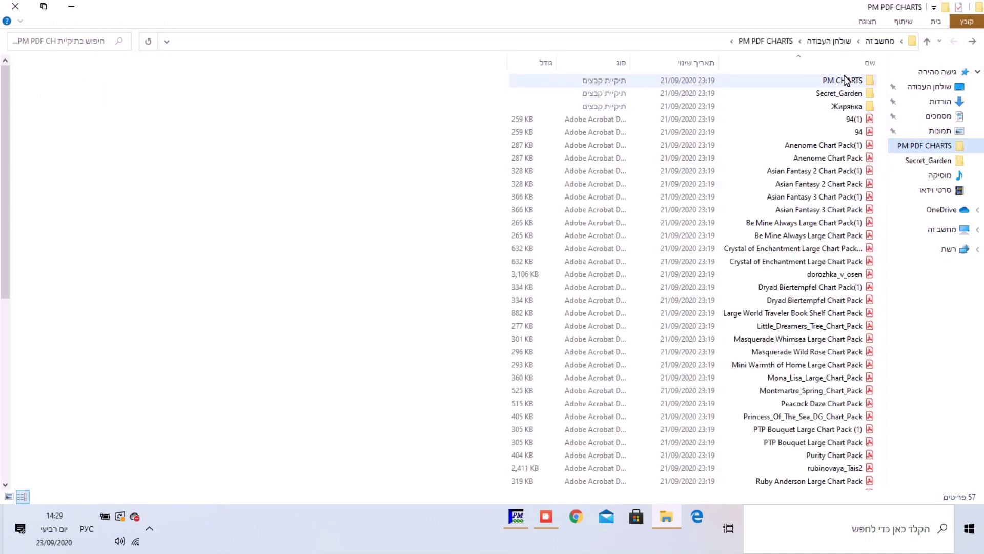
{"action": "scroll", "coordinate": [838, 434], "scroll_direction": "down", "scroll_amount": 8}
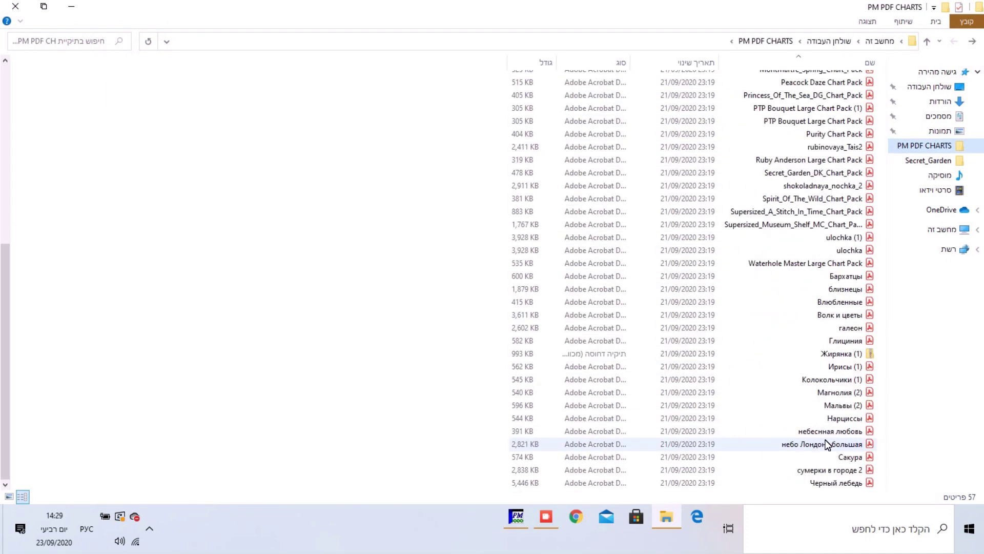
{"action": "scroll", "coordinate": [831, 410], "scroll_direction": "up", "scroll_amount": 8}
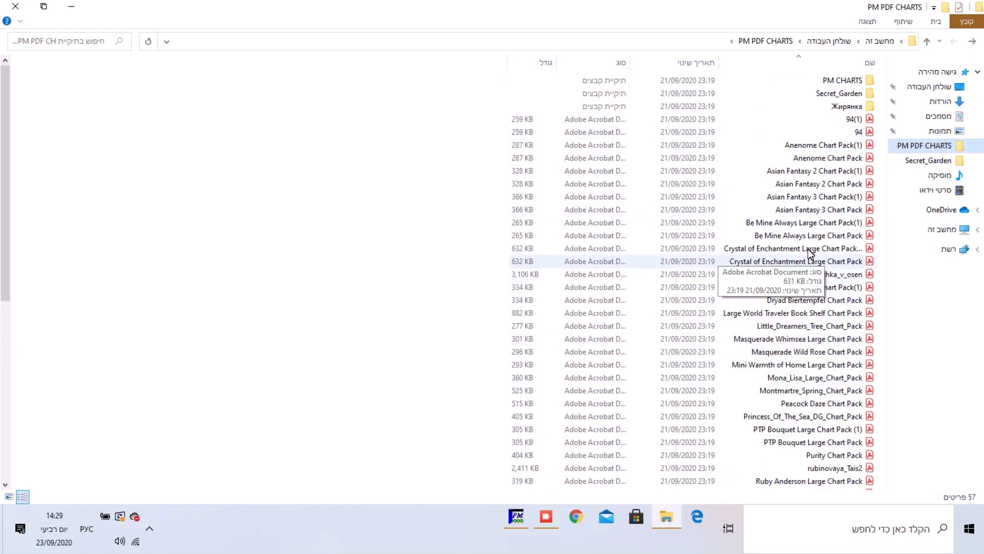
{"action": "scroll", "coordinate": [810, 253], "scroll_direction": "down", "scroll_amount": 8}
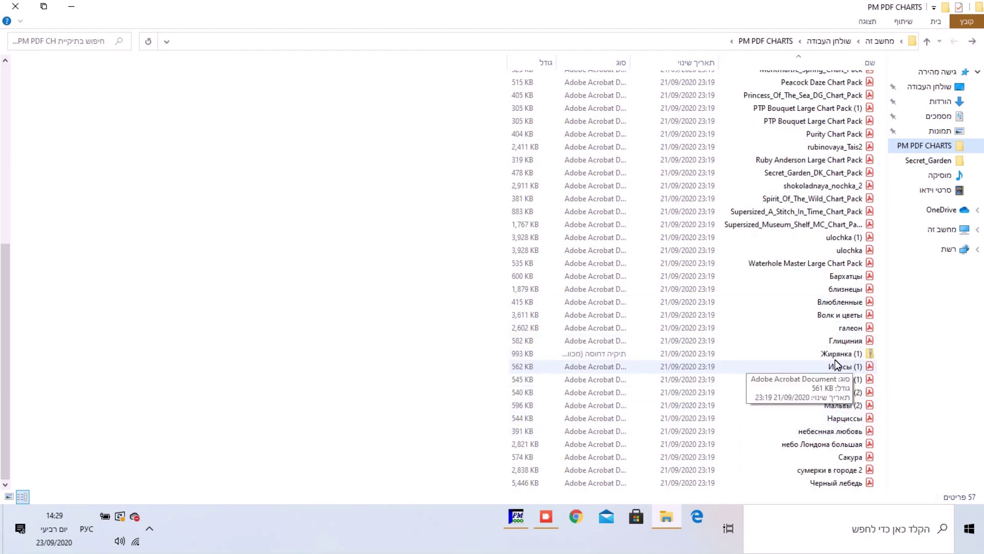
{"action": "scroll", "coordinate": [779, 225], "scroll_direction": "up", "scroll_amount": 9}
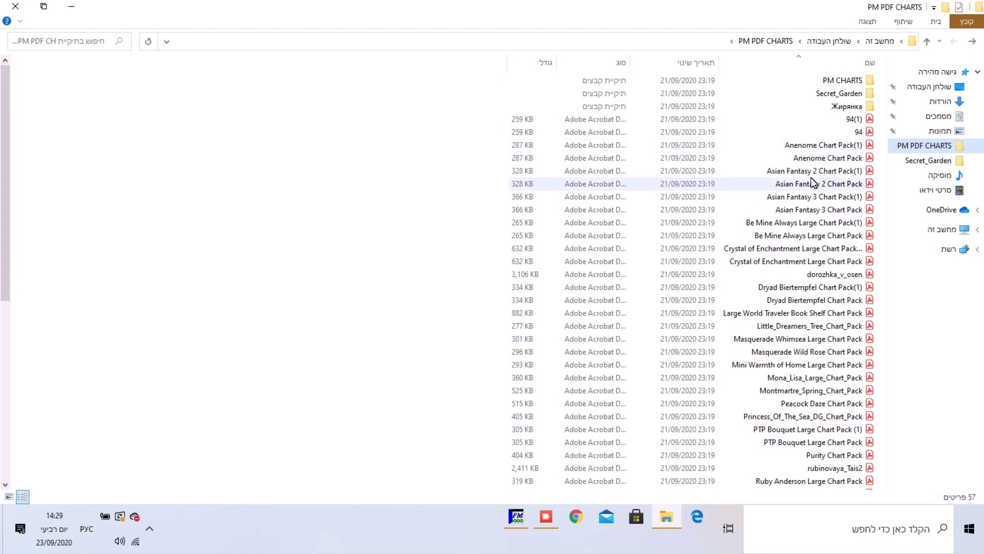
{"action": "scroll", "coordinate": [787, 262], "scroll_direction": "down", "scroll_amount": 1}
{"action": "scroll", "coordinate": [790, 215], "scroll_direction": "up", "scroll_amount": 1}
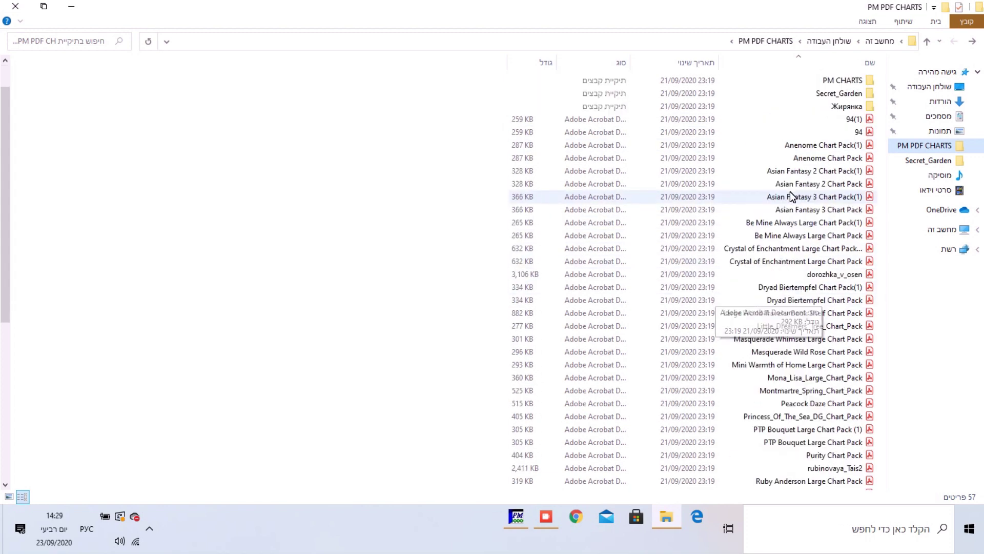
{"action": "double_click", "coordinate": [843, 96]}
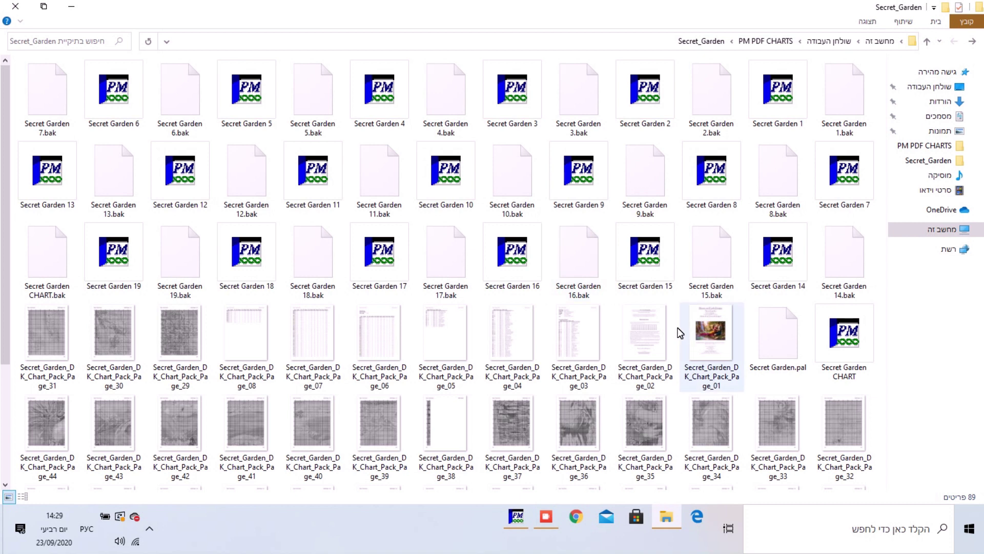
View the cover artwork in Secret_Garden_DK_Chart_Pack_Page_01 enlarged, and close the image
{"action": "double_click", "coordinate": [715, 330]}
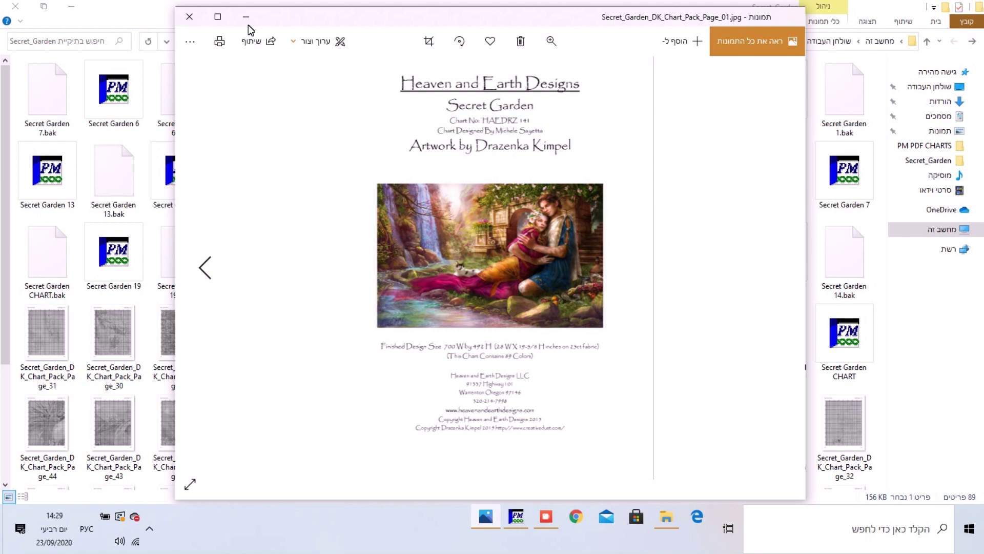
{"action": "left_click", "coordinate": [551, 41]}
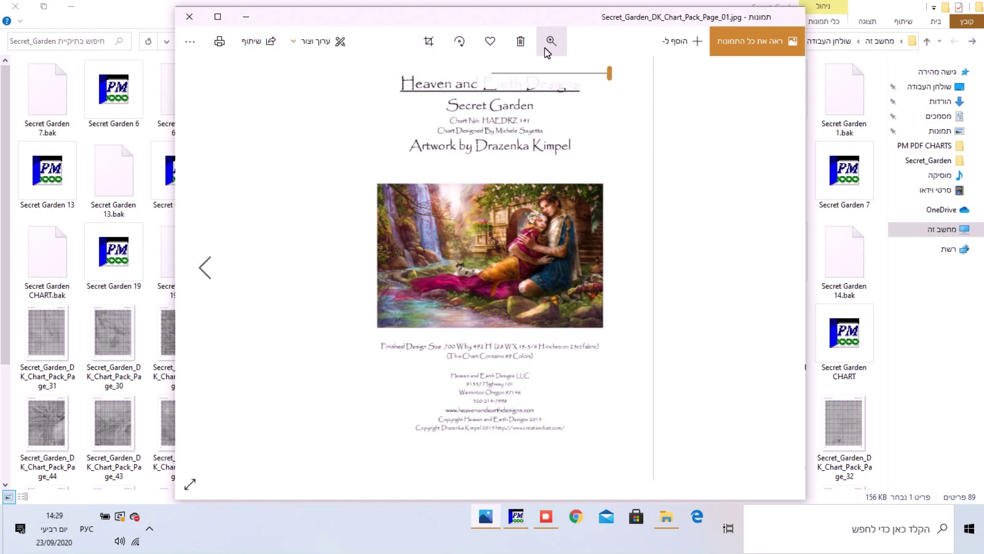
{"action": "left_click", "coordinate": [589, 74]}
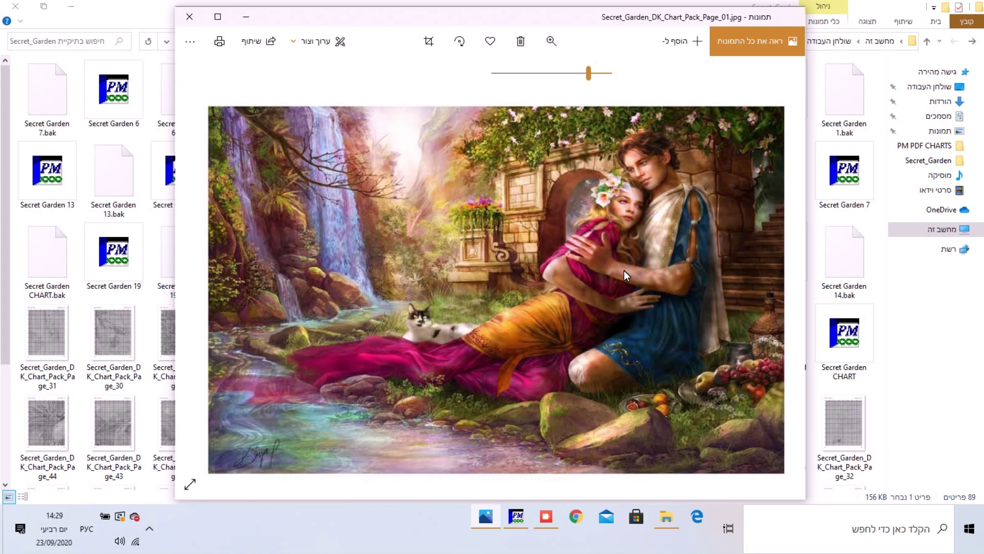
{"action": "left_click", "coordinate": [189, 19]}
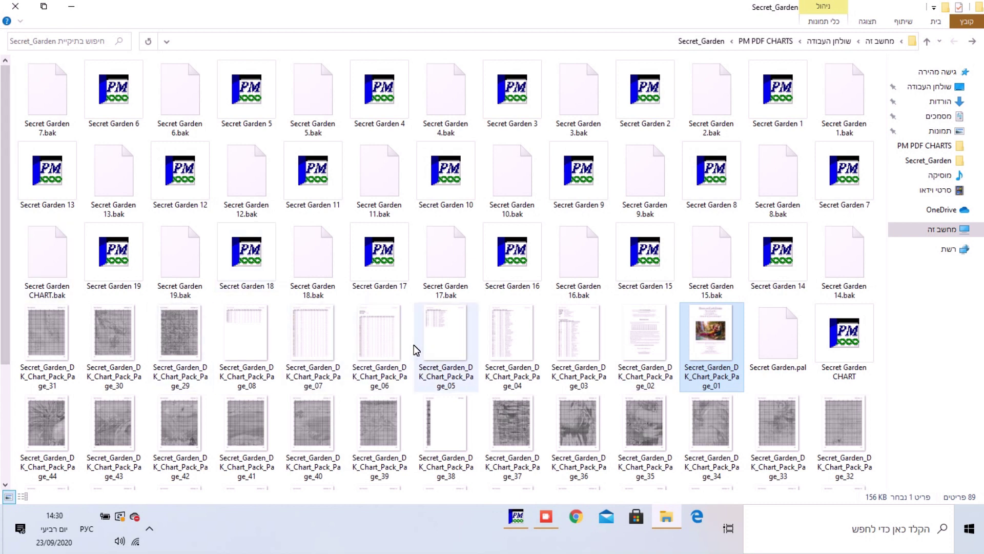
Open Secret_Garden_DK_Chart_Pack_Page_03 and examine the symbols, thread type and colour numbers in its full-stitch floss list at a readable size
{"action": "double_click", "coordinate": [569, 323]}
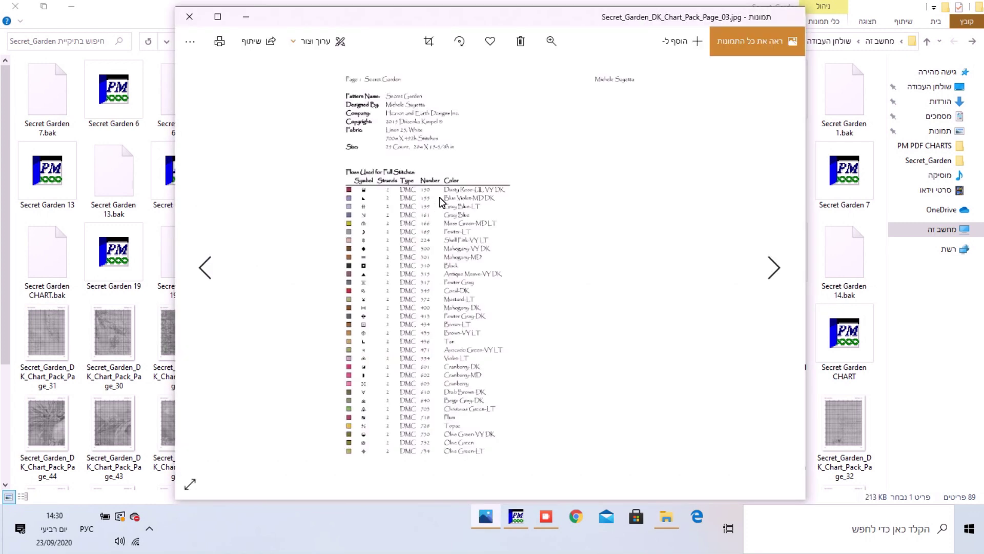
{"action": "left_click_drag", "start_coordinate": [466, 12], "coordinate": [436, 9]}
{"action": "left_click", "coordinate": [522, 39]}
{"action": "left_click_drag", "start_coordinate": [579, 71], "coordinate": [542, 72]}
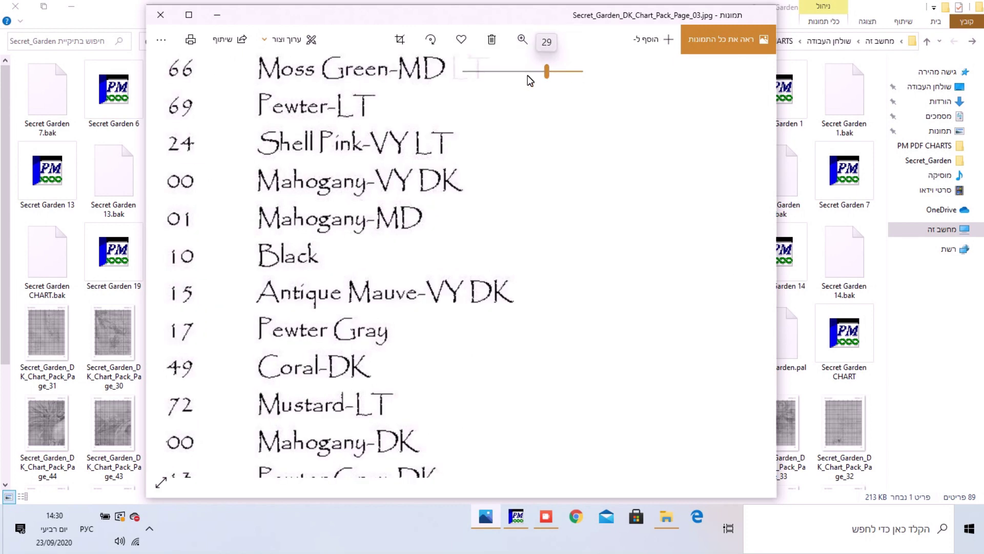
{"action": "scroll", "coordinate": [502, 310], "scroll_direction": "up", "scroll_amount": 5}
{"action": "scroll", "coordinate": [570, 234], "scroll_direction": "left", "scroll_amount": 3}
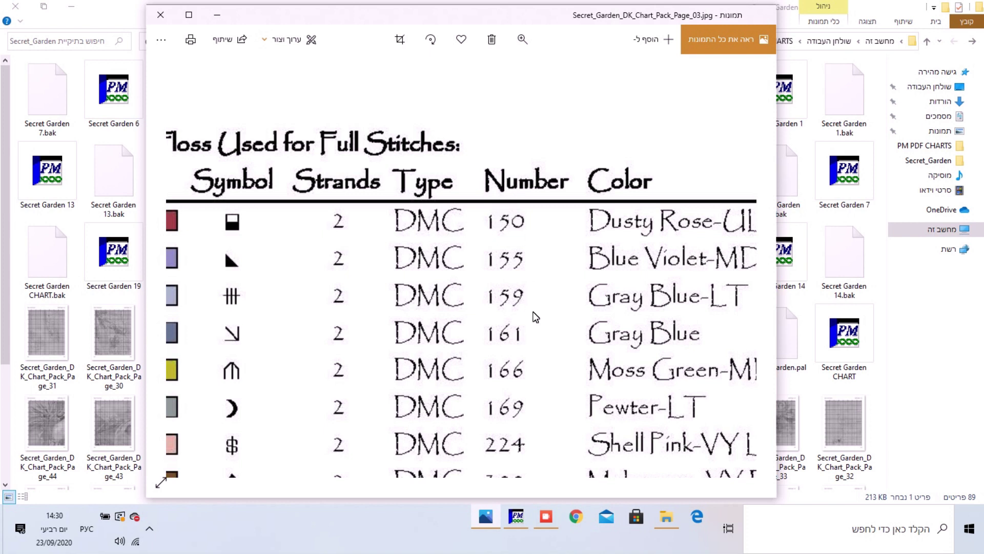
{"action": "scroll", "coordinate": [627, 225], "scroll_direction": "down", "scroll_amount": 2}
{"action": "scroll", "coordinate": [483, 229], "scroll_direction": "up", "scroll_amount": 2}
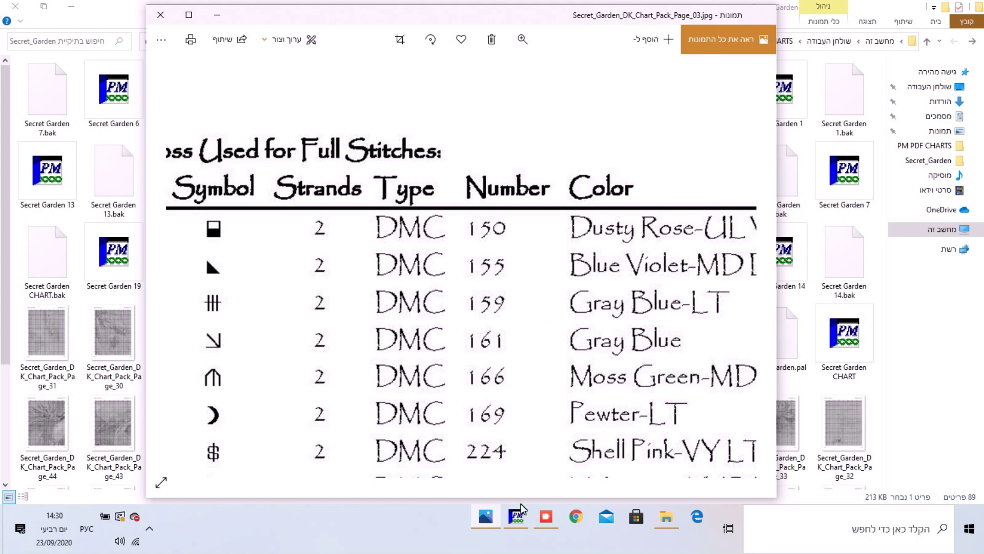
Switch back to Pattern Maker and open the colour options for the empty palette
{"action": "mouse_move", "coordinate": [516, 517]}
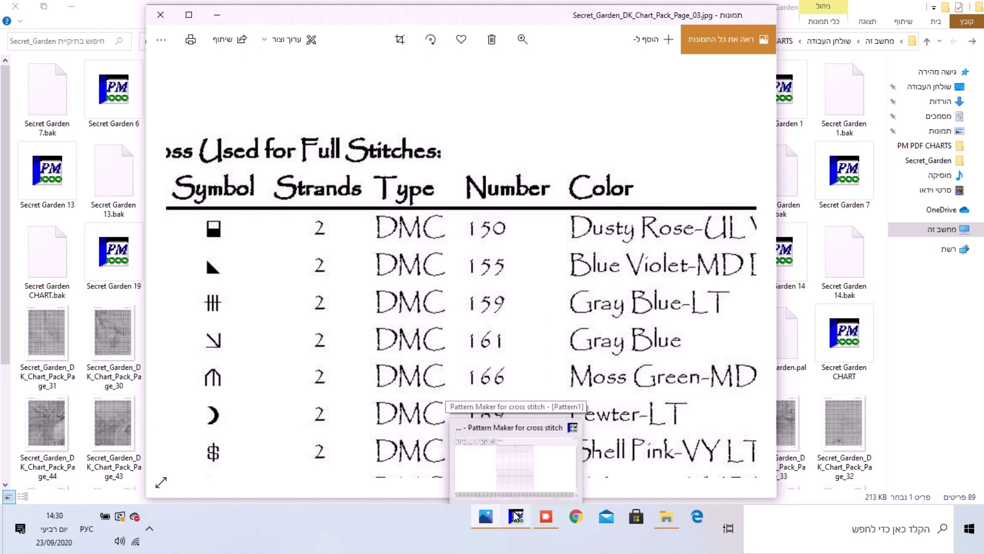
{"action": "left_click", "coordinate": [516, 517]}
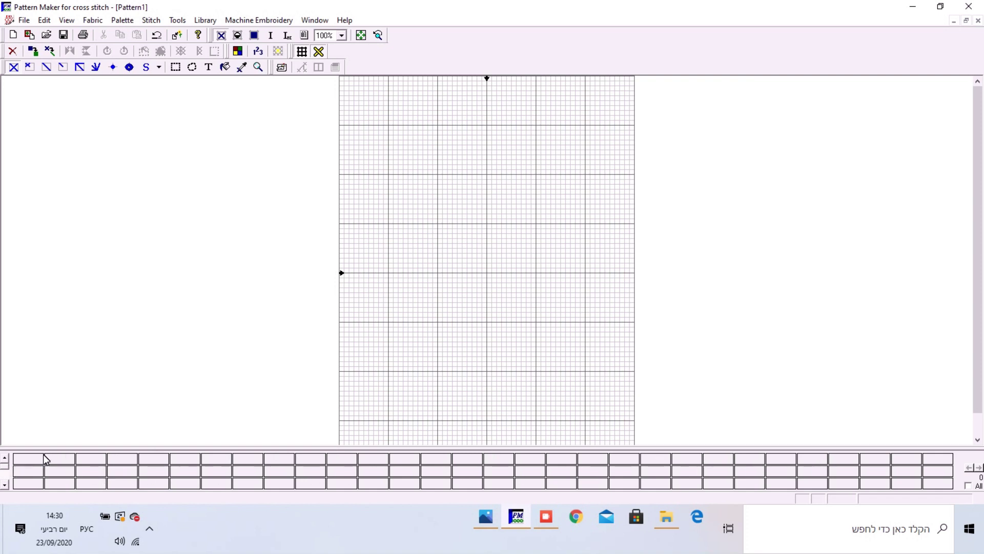
{"action": "double_click", "coordinate": [86, 453]}
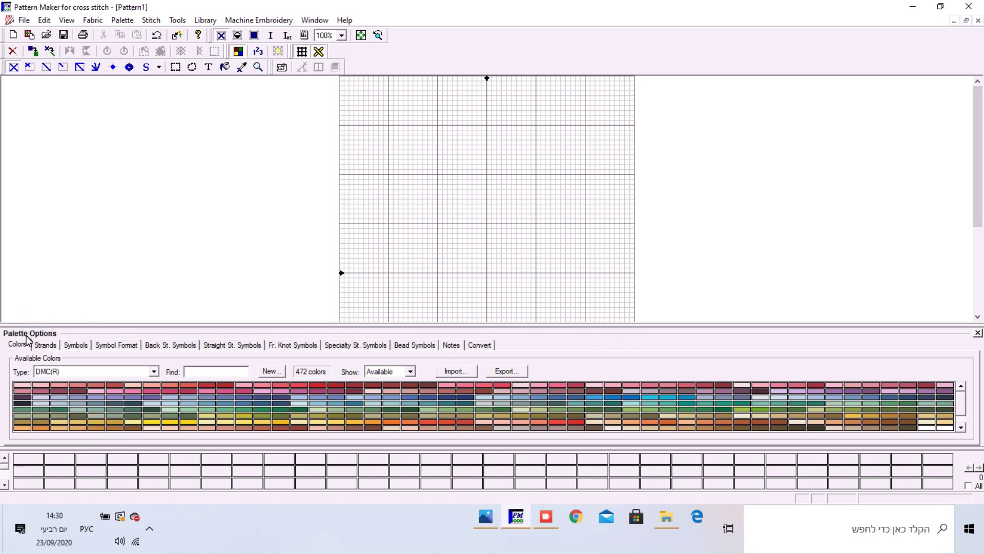
Browse the thread brands and ranges offered as the colour type, and keep DMC(R) selected
{"action": "left_click", "coordinate": [91, 367]}
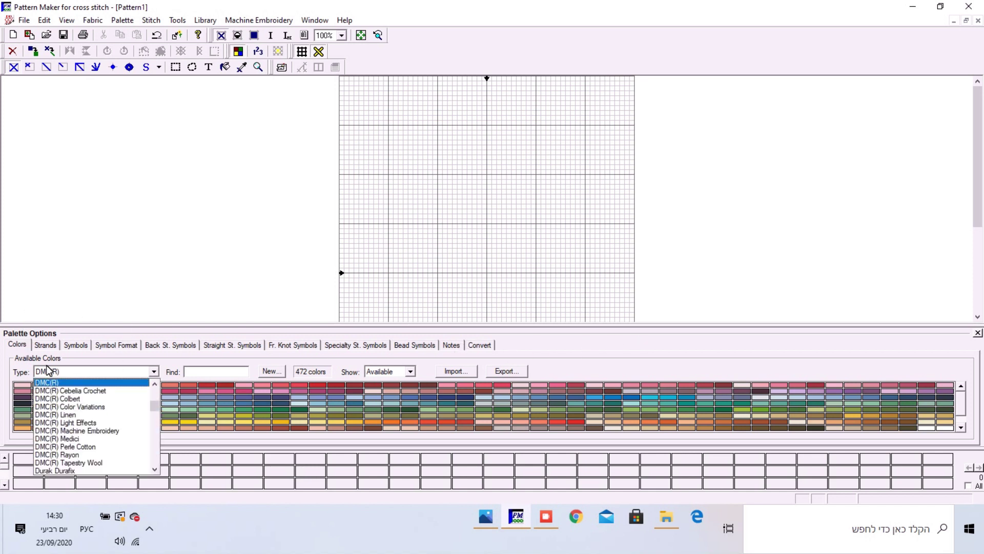
{"action": "scroll", "coordinate": [82, 434], "scroll_direction": "down", "scroll_amount": 1}
{"action": "scroll", "coordinate": [89, 444], "scroll_direction": "down", "scroll_amount": 8}
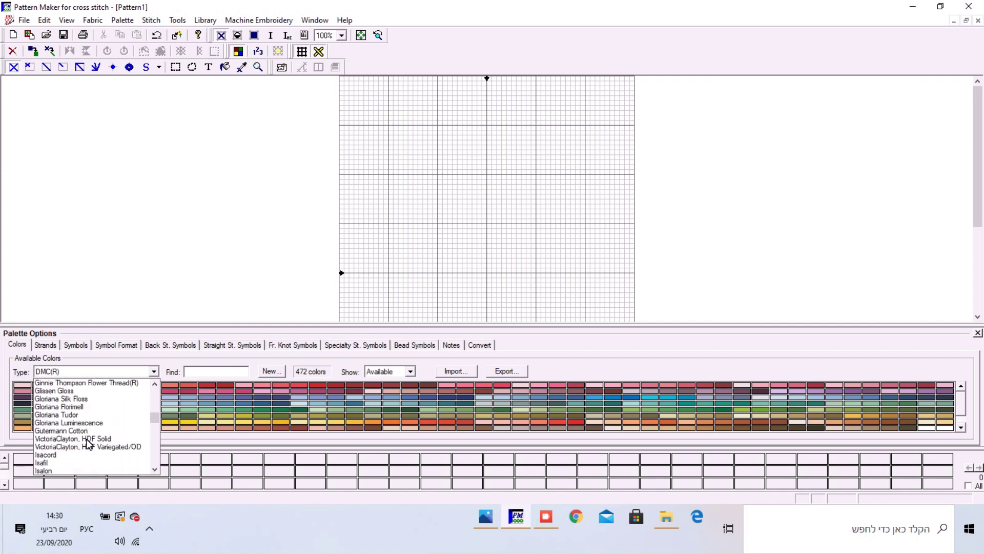
{"action": "scroll", "coordinate": [86, 443], "scroll_direction": "down", "scroll_amount": 1}
{"action": "scroll", "coordinate": [76, 445], "scroll_direction": "up", "scroll_amount": 3}
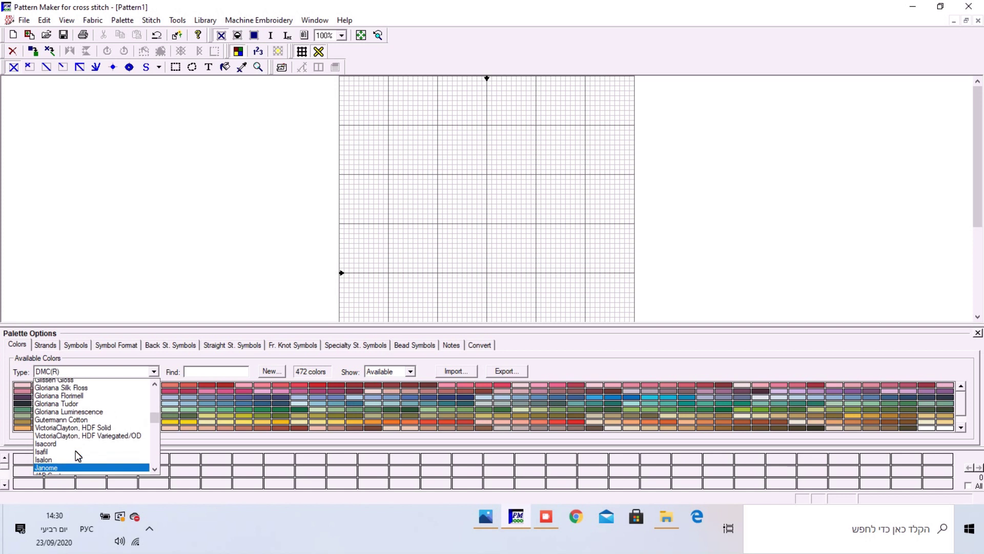
{"action": "scroll", "coordinate": [76, 451], "scroll_direction": "up", "scroll_amount": 10}
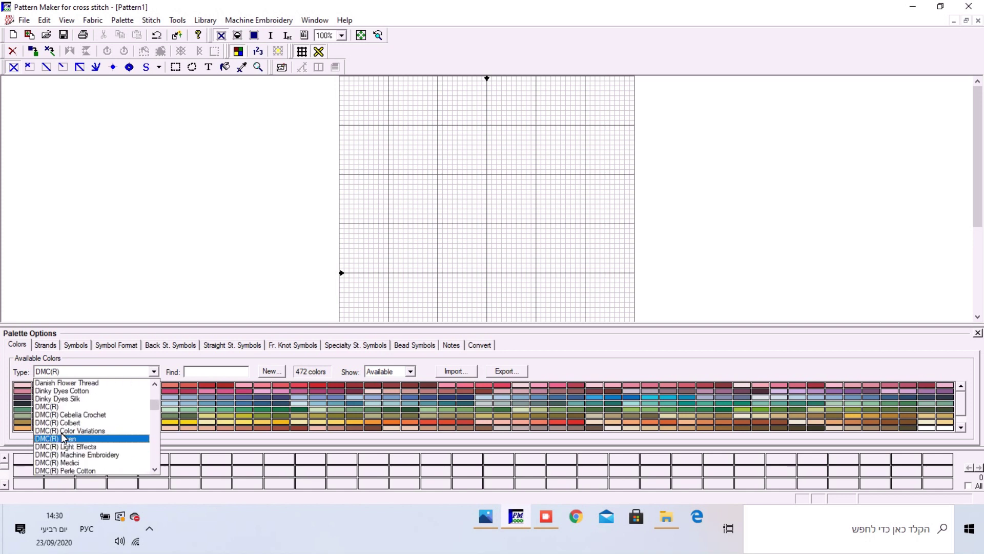
{"action": "scroll", "coordinate": [57, 431], "scroll_direction": "up", "scroll_amount": 3}
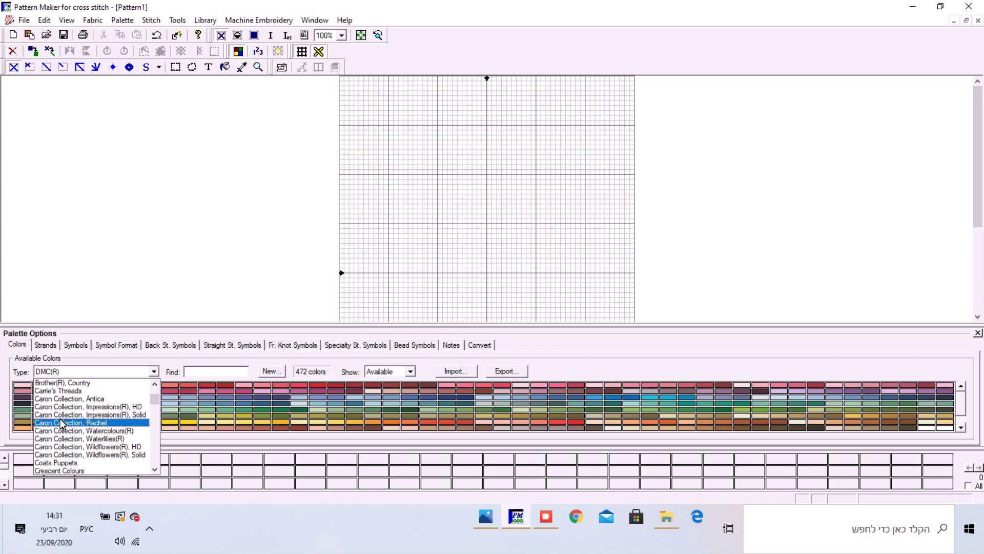
{"action": "scroll", "coordinate": [62, 418], "scroll_direction": "down", "scroll_amount": 1}
{"action": "scroll", "coordinate": [64, 425], "scroll_direction": "down", "scroll_amount": 9}
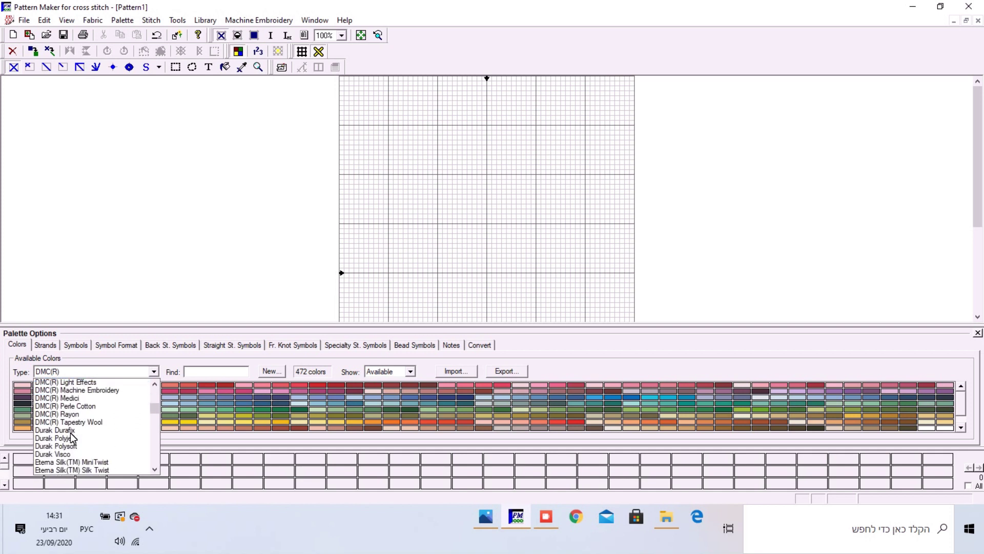
{"action": "scroll", "coordinate": [73, 431], "scroll_direction": "down", "scroll_amount": 6}
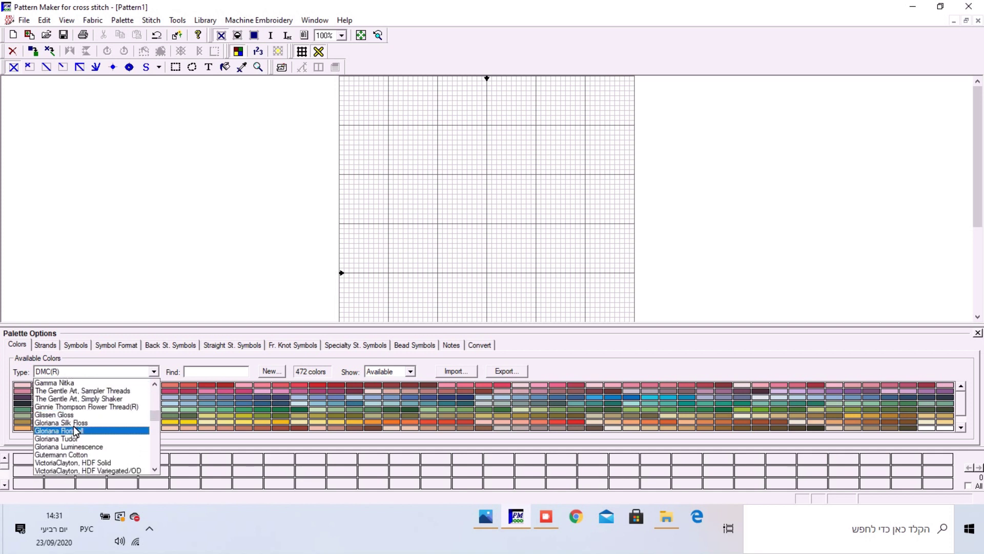
{"action": "scroll", "coordinate": [73, 426], "scroll_direction": "down", "scroll_amount": 4}
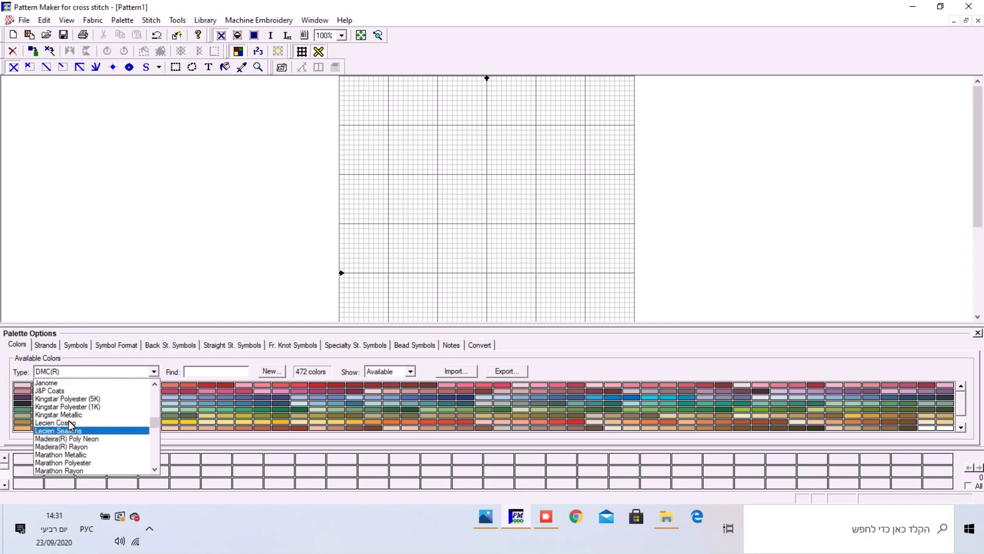
{"action": "scroll", "coordinate": [57, 395], "scroll_direction": "up", "scroll_amount": 5}
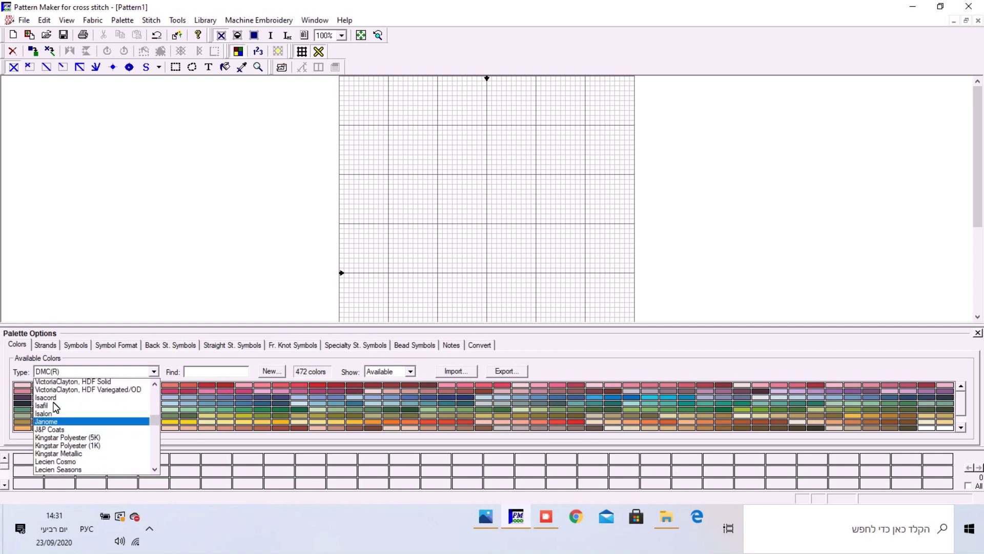
{"action": "scroll", "coordinate": [51, 409], "scroll_direction": "up", "scroll_amount": 5}
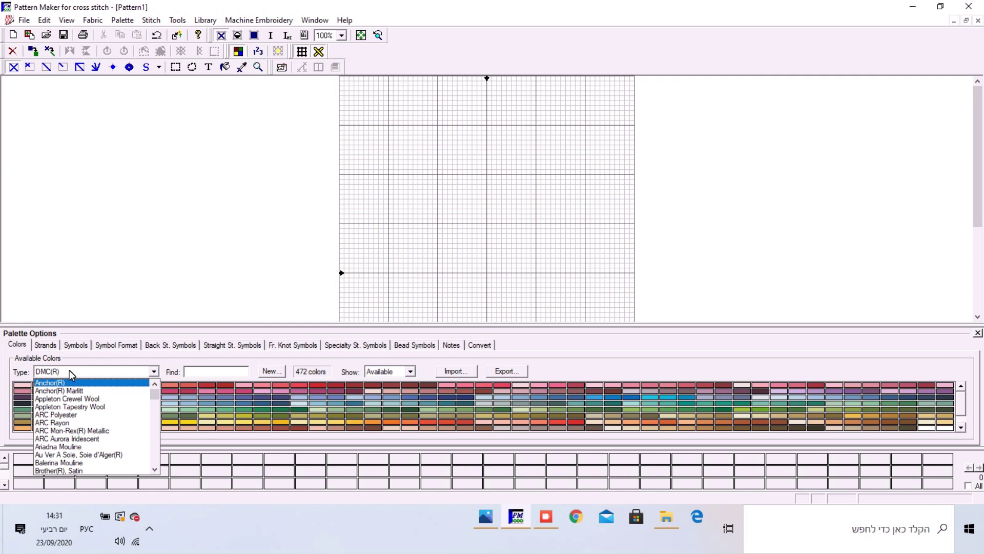
{"action": "left_click", "coordinate": [91, 356]}
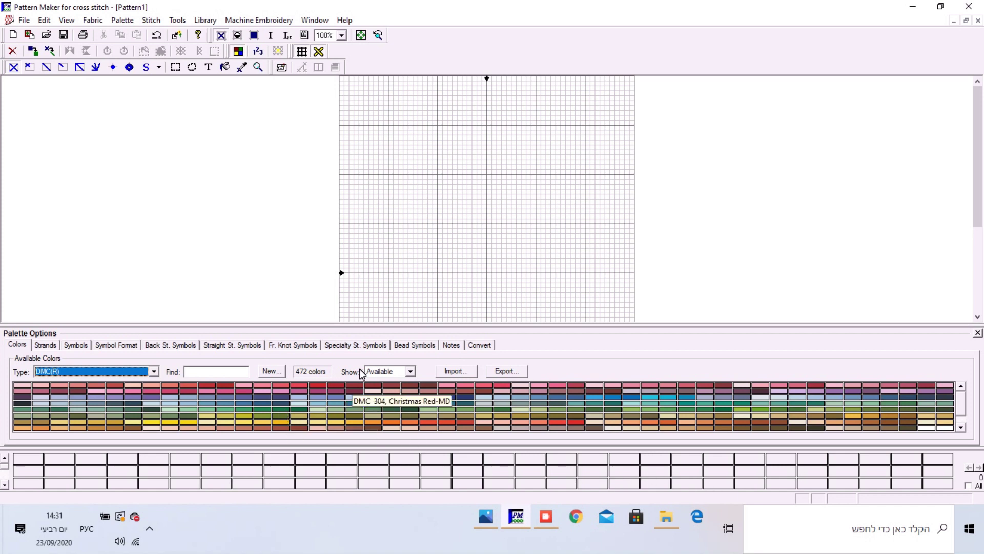
View the form for defining a new floss colour, and close it without defining one
{"action": "left_click", "coordinate": [185, 371]}
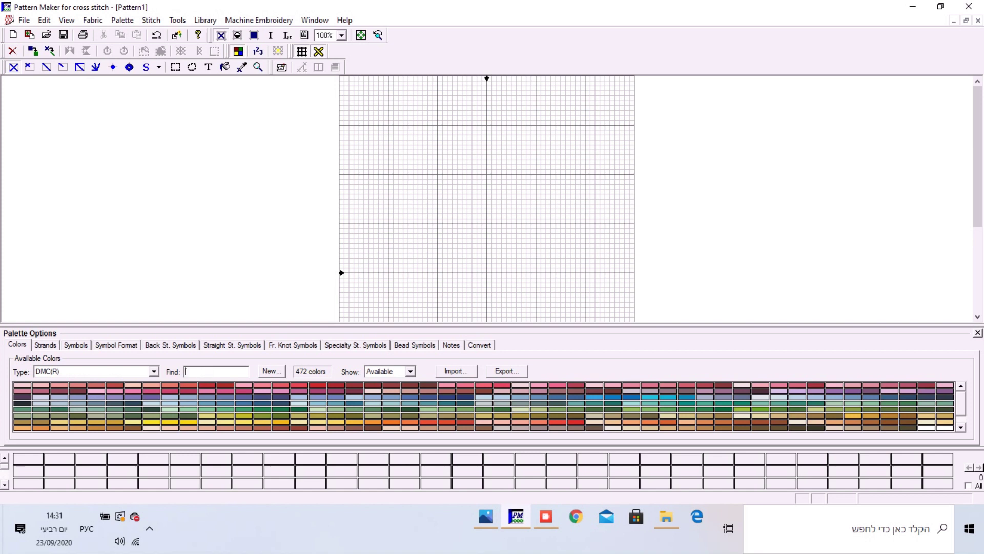
{"action": "left_click", "coordinate": [269, 371]}
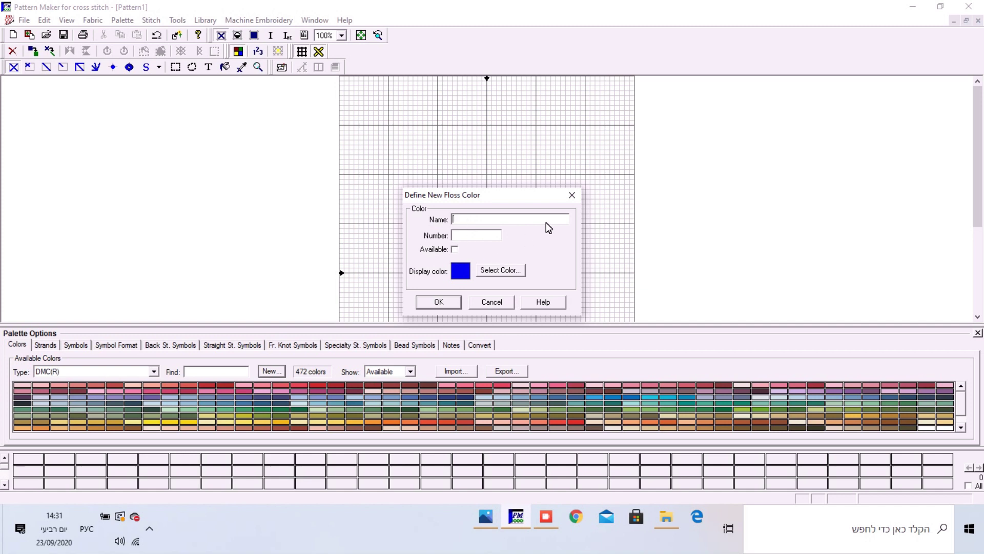
{"action": "left_click", "coordinate": [572, 195]}
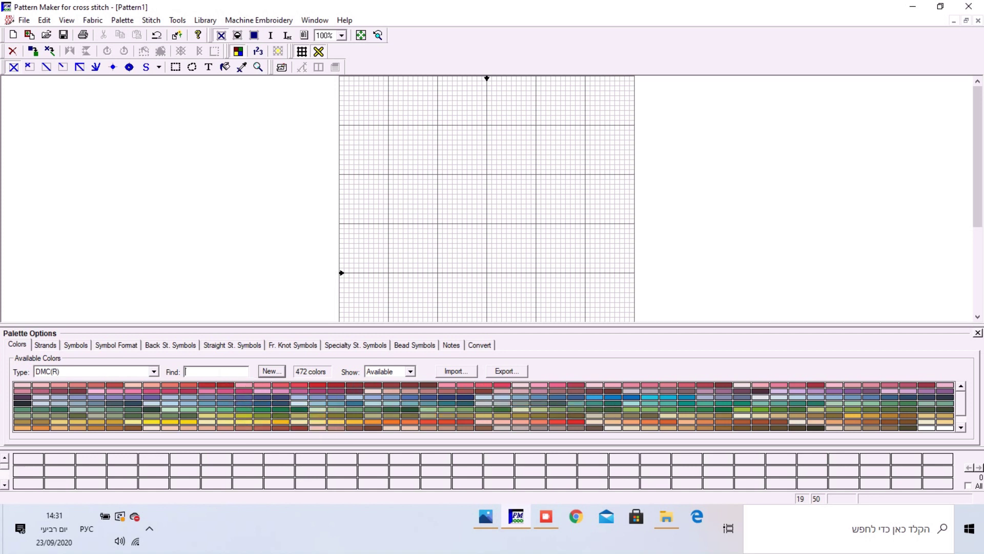
Find colour number 150 among the DMC colours and add it to the first cell of the palette
{"action": "left_click", "coordinate": [210, 374]}
{"action": "type", "text": "150"}
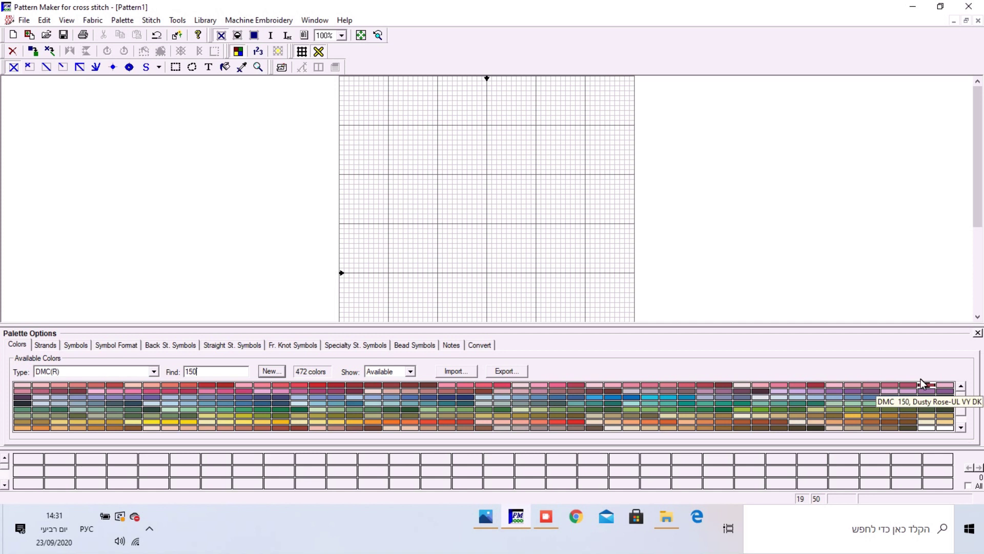
{"action": "double_click", "coordinate": [923, 383]}
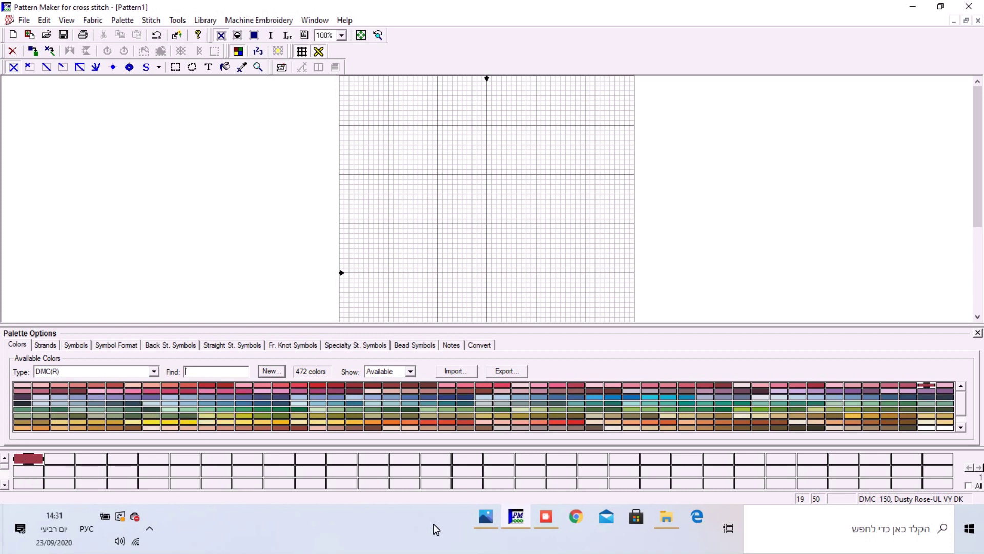
Check the chart's symbol for DMC 150 in the Page_03 image, and display Pattern Maker's available CrossStitch3 symbols at a larger size
{"action": "mouse_move", "coordinate": [515, 519]}
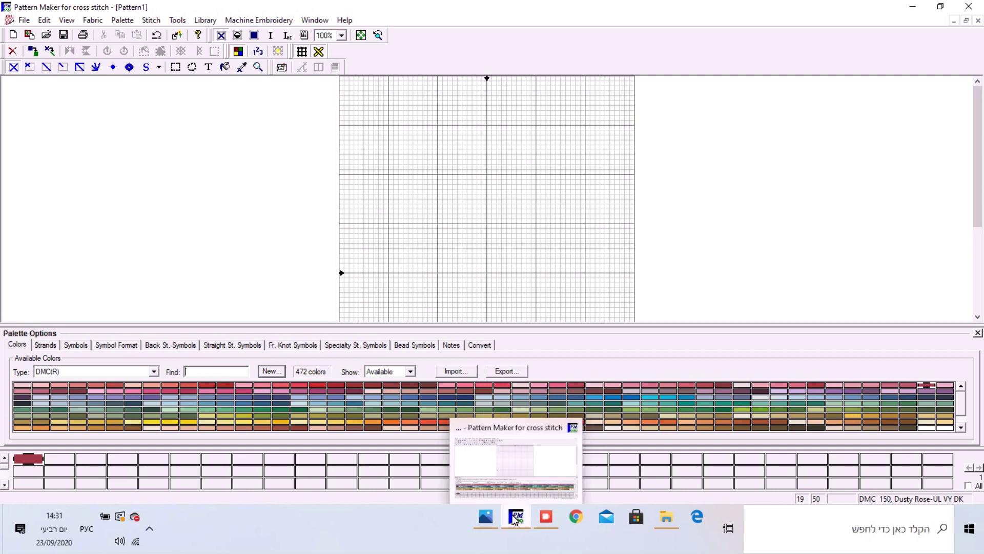
{"action": "left_click", "coordinate": [485, 516]}
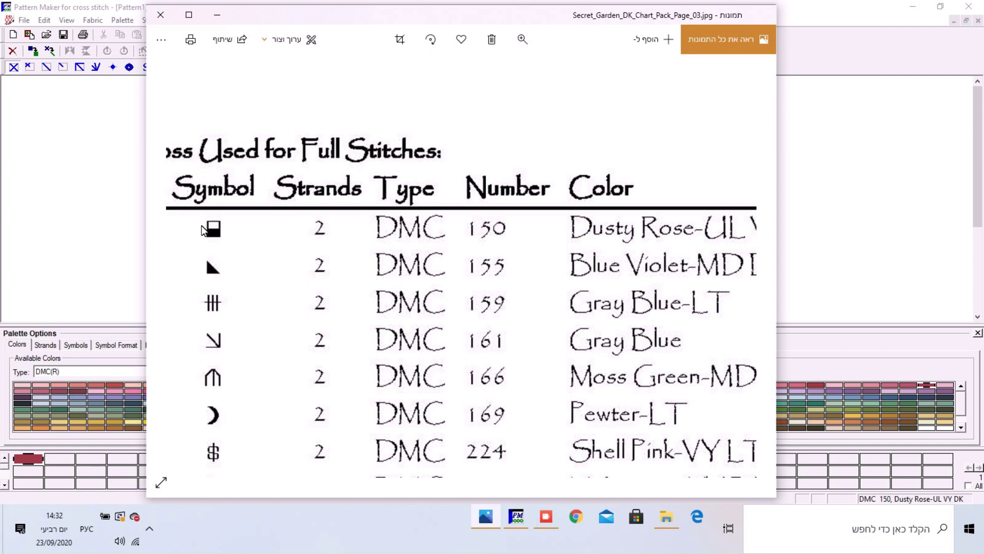
{"action": "left_click", "coordinate": [26, 453]}
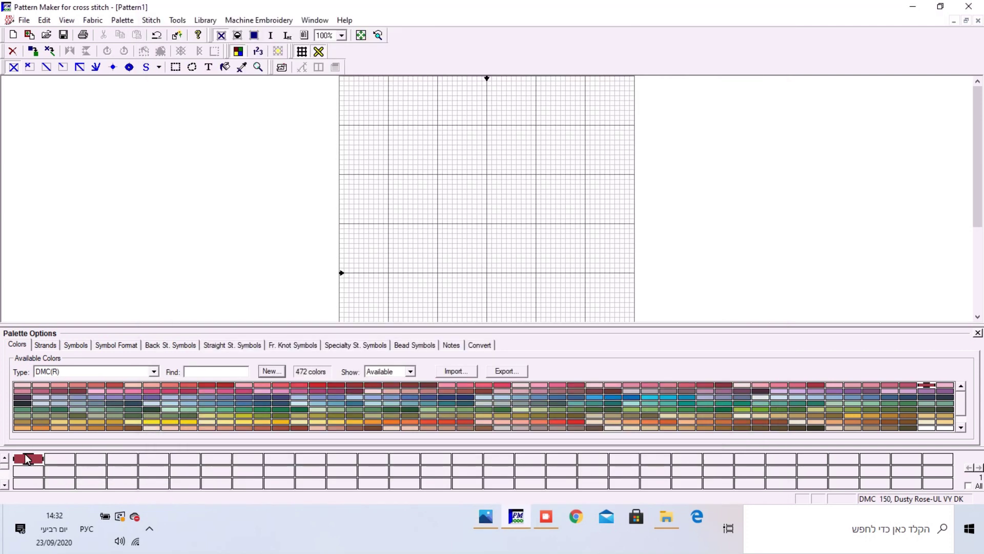
{"action": "left_click", "coordinate": [65, 341]}
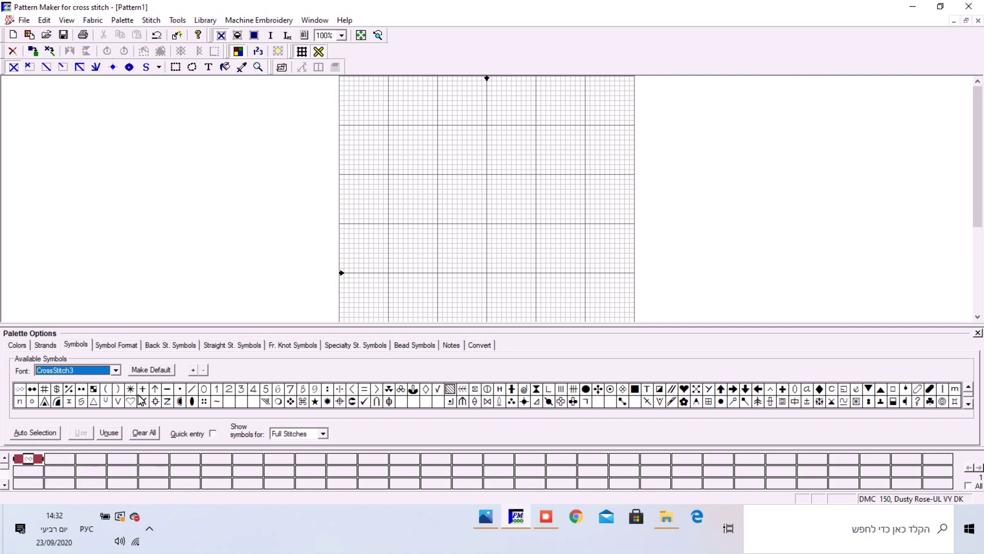
{"action": "left_click", "coordinate": [193, 369]}
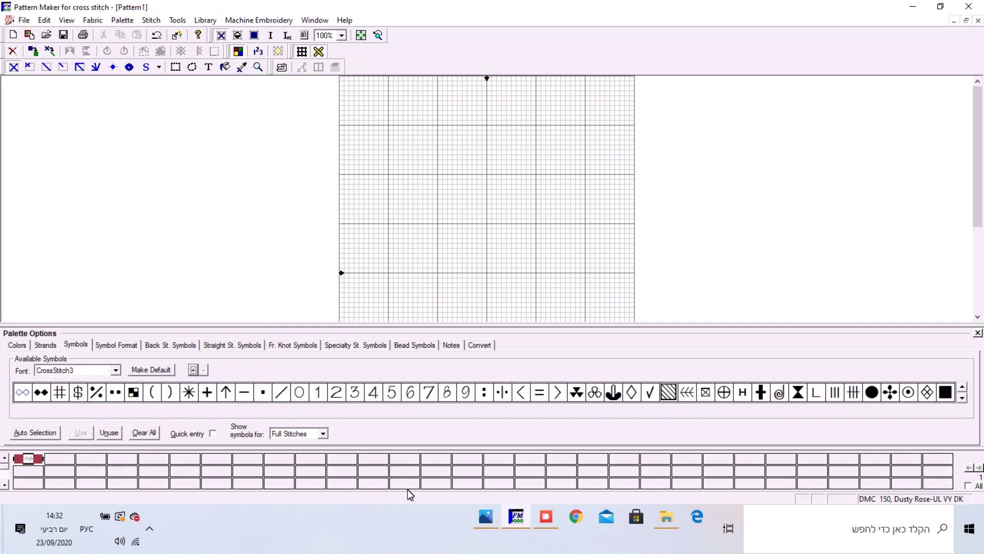
Recheck the chart's floss list and assign the square with the filled lower half from CrossStitch3 to DMC 150
{"action": "left_click", "coordinate": [482, 516]}
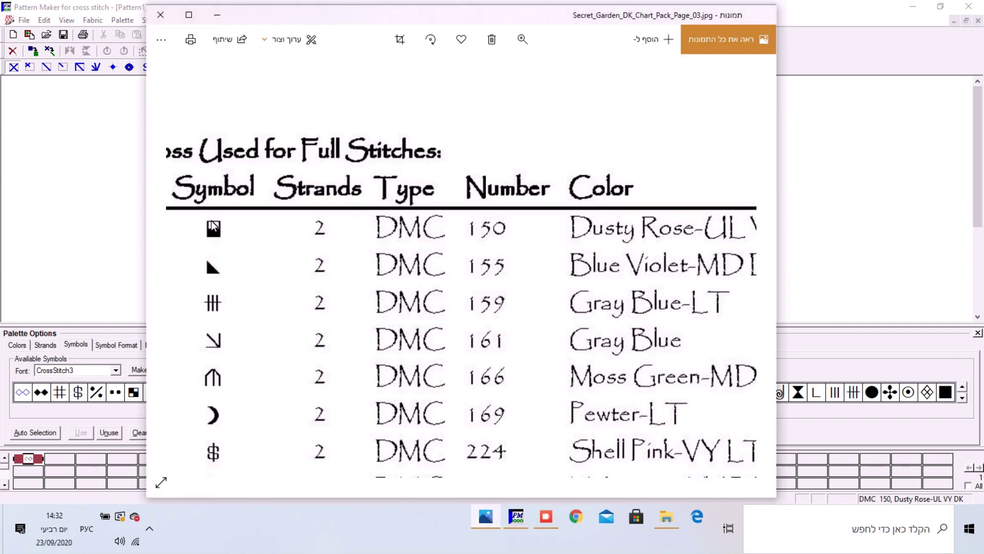
{"action": "left_click", "coordinate": [100, 408]}
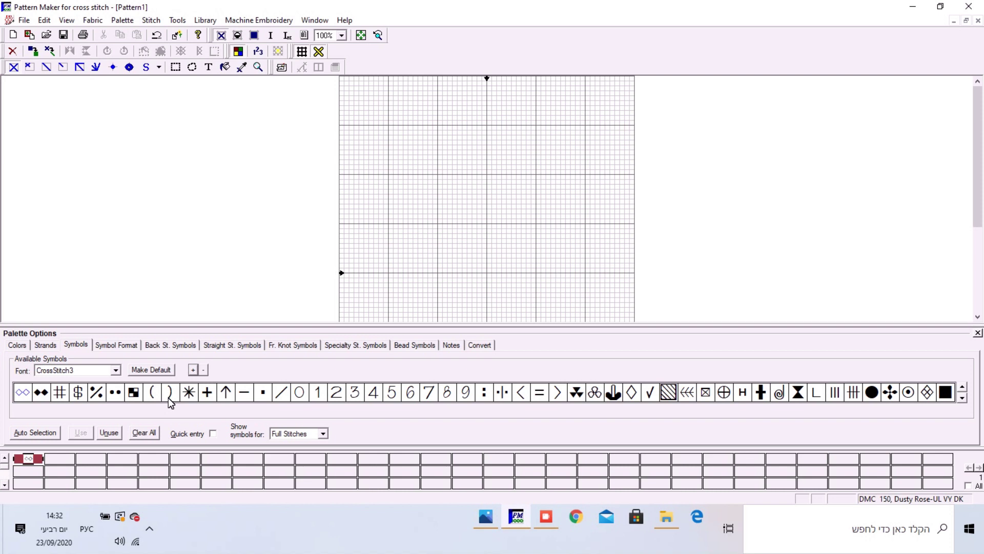
{"action": "left_click", "coordinate": [962, 397]}
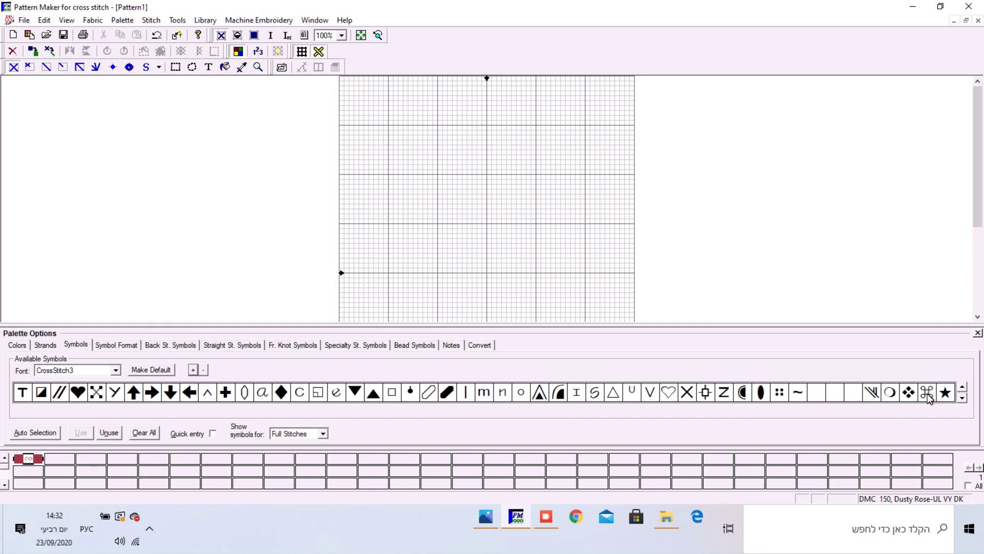
{"action": "left_click", "coordinate": [963, 397]}
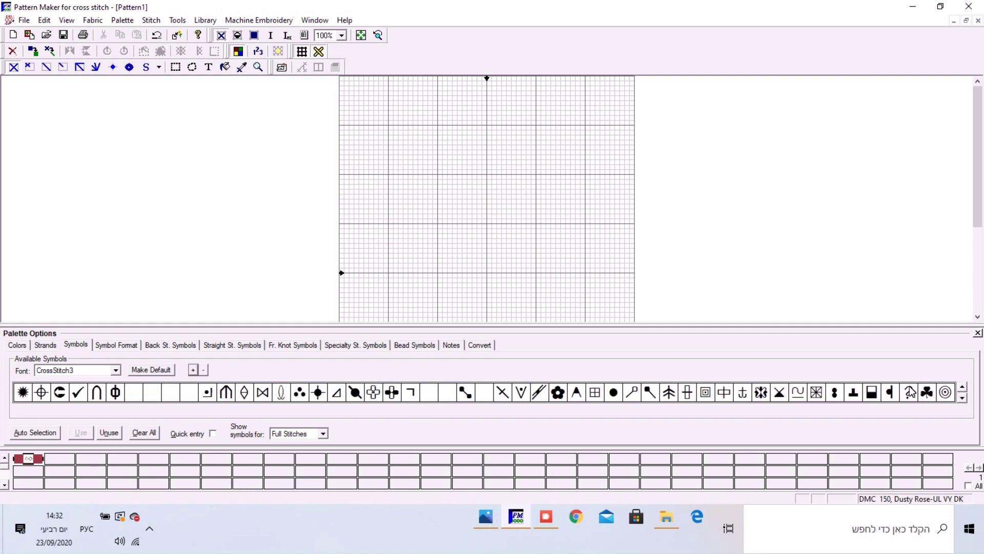
{"action": "left_click", "coordinate": [872, 390]}
{"action": "left_click", "coordinate": [870, 392]}
{"action": "double_click", "coordinate": [871, 393]}
Look up the second colour number in the chart's floss list and add DMC 155 to the palette
{"action": "left_click", "coordinate": [17, 344]}
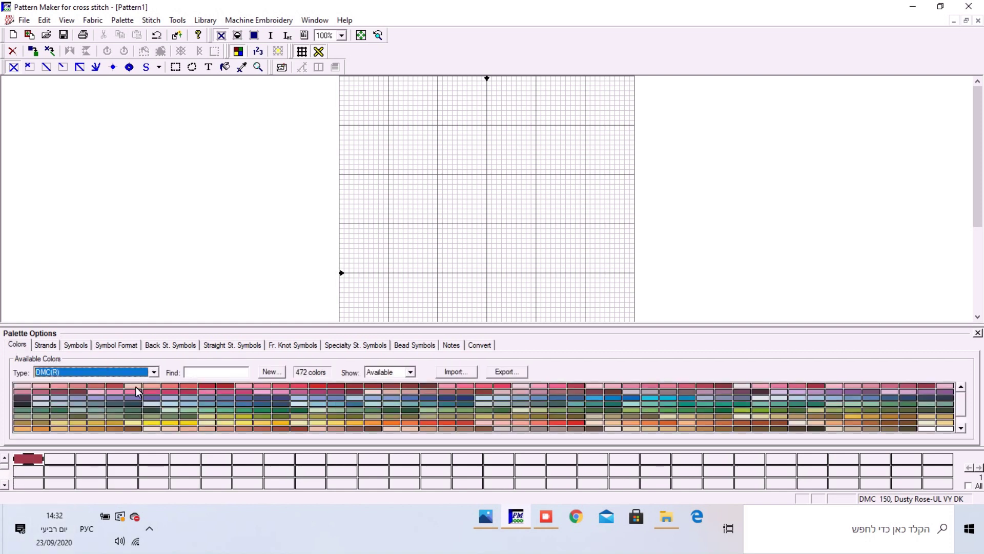
{"action": "left_click", "coordinate": [488, 515]}
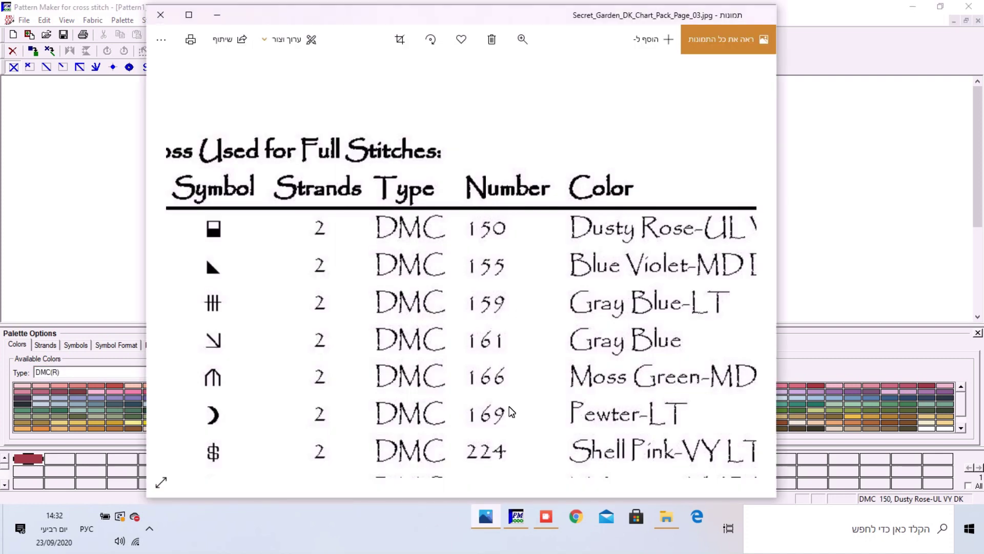
{"action": "left_click", "coordinate": [518, 516]}
{"action": "type", "text": "155"}
{"action": "double_click", "coordinate": [112, 397]}
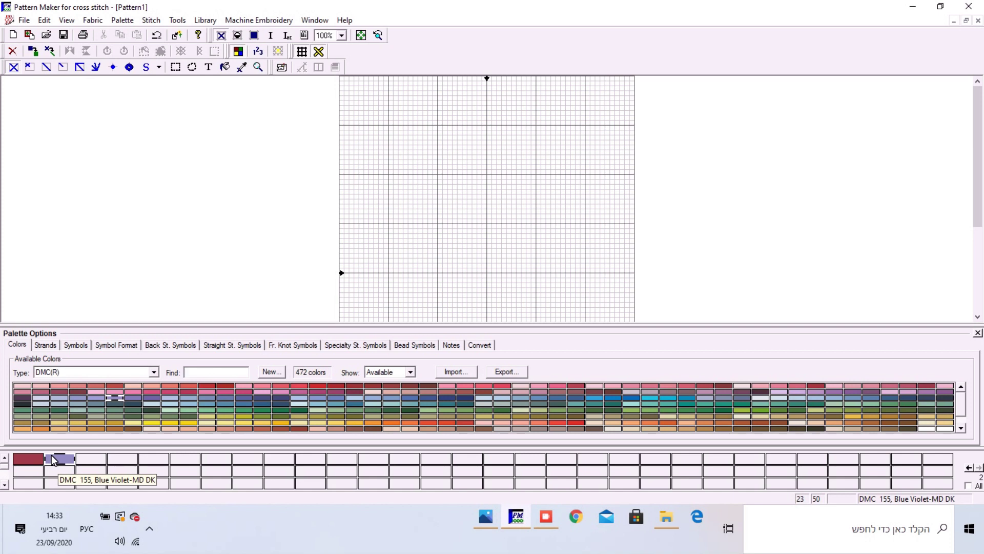
Assign the solid right-angled triangle symbol shown in the chart to DMC 155, and close the palette options
{"action": "left_click", "coordinate": [45, 345]}
{"action": "left_click", "coordinate": [75, 346]}
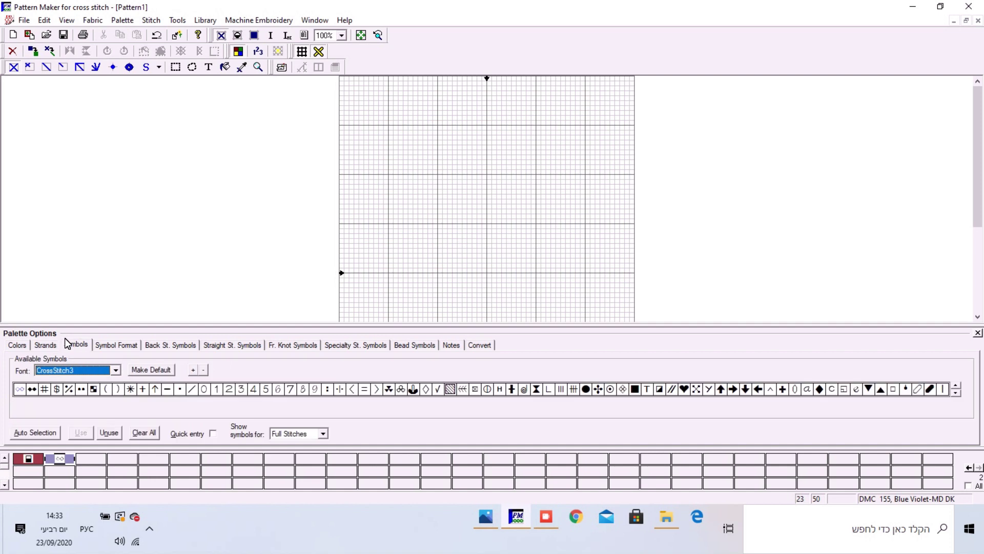
{"action": "left_click", "coordinate": [487, 507]}
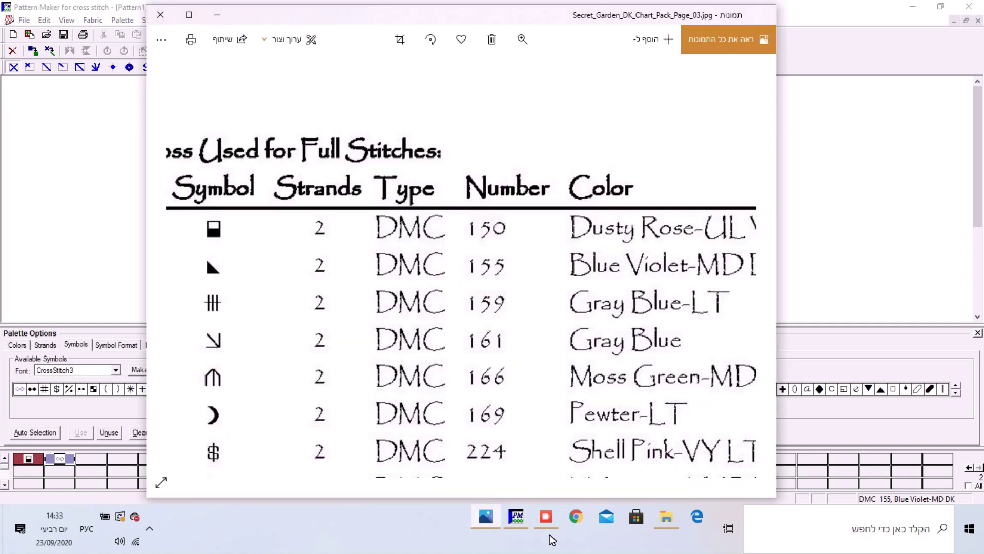
{"action": "left_click", "coordinate": [517, 518]}
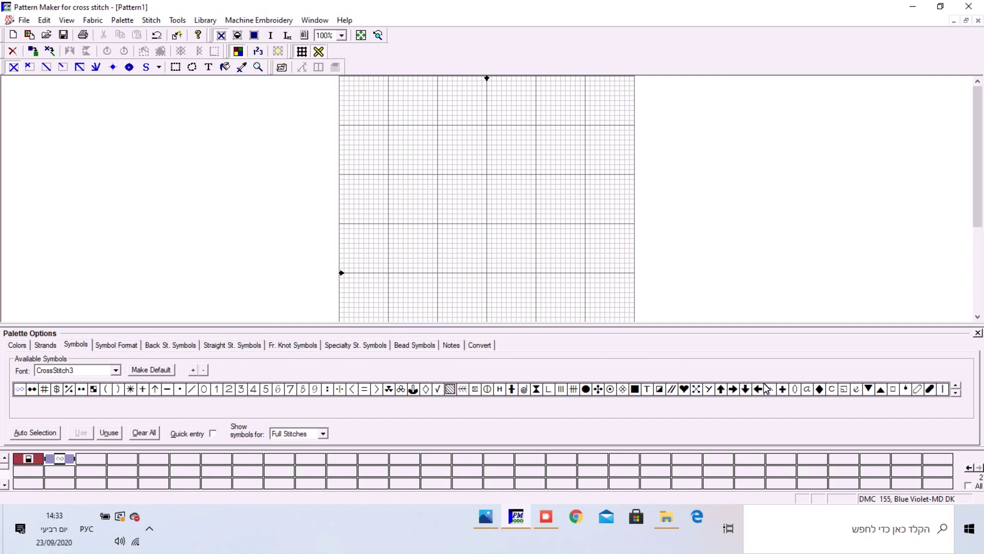
{"action": "left_click", "coordinate": [945, 390]}
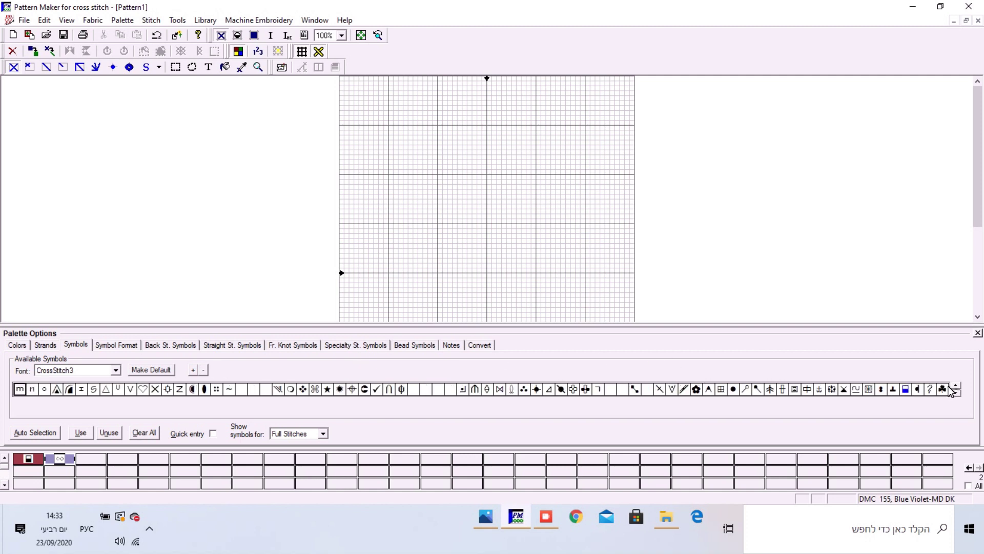
{"action": "left_click", "coordinate": [952, 390]}
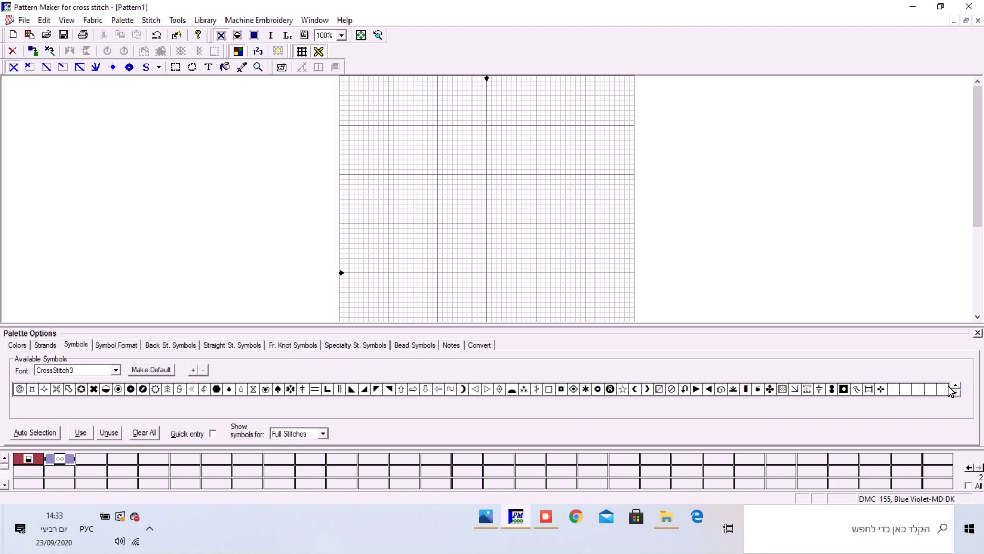
{"action": "left_click", "coordinate": [352, 389]}
{"action": "left_click", "coordinate": [9, 344]}
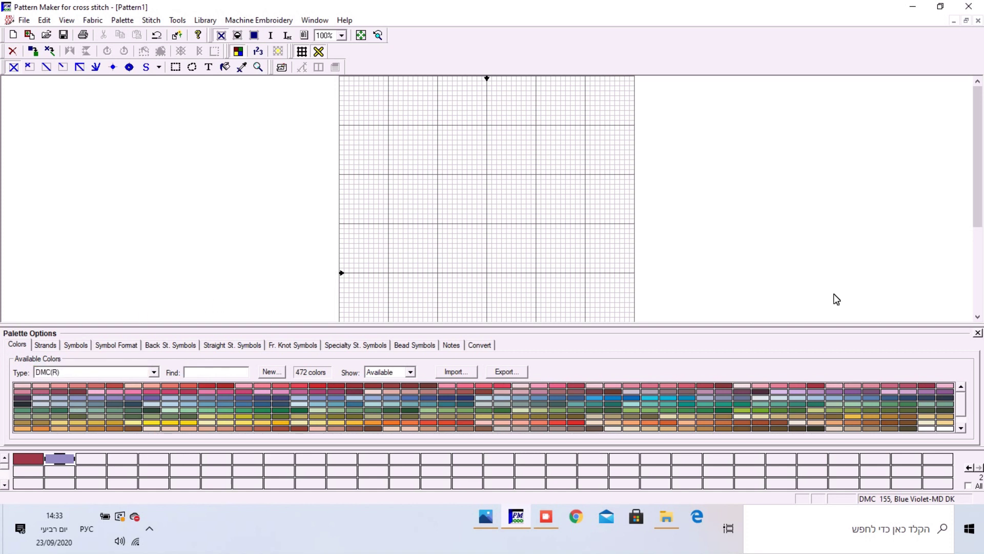
{"action": "left_click", "coordinate": [978, 332]}
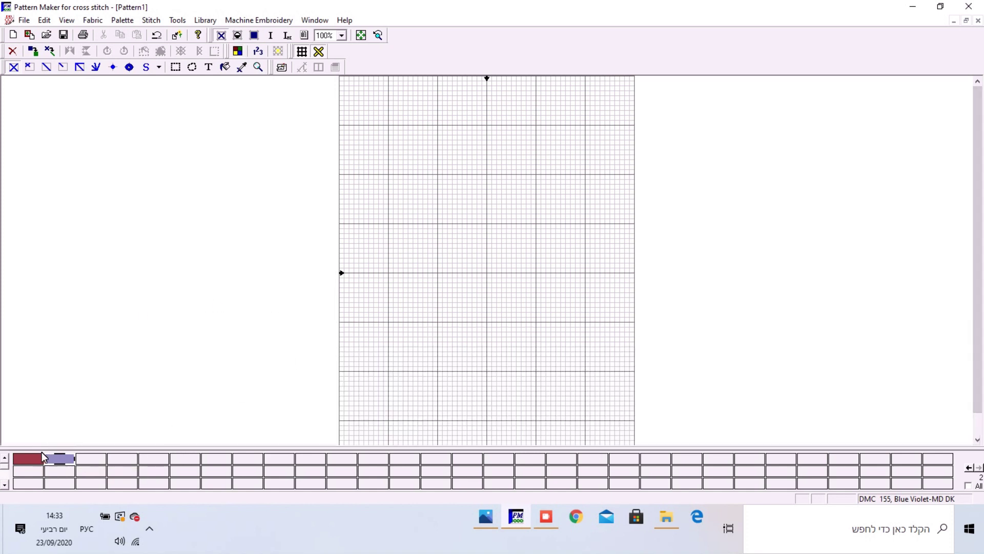
Sketch a freehand figure in DMC 155 cross stitches across the pattern grid, and review the remaining colours in the chart's floss list
{"action": "mouse_move", "coordinate": [416, 175]}
{"action": "left_mouse_down"}
{"action": "mouse_move", "coordinate": [456, 286]}
{"action": "mouse_move", "coordinate": [447, 202]}
{"action": "mouse_move", "coordinate": [484, 228]}
{"action": "left_mouse_up"}
{"action": "mouse_move", "coordinate": [386, 216]}
{"action": "left_mouse_down"}
{"action": "mouse_move", "coordinate": [484, 208]}
{"action": "mouse_move", "coordinate": [409, 270]}
{"action": "mouse_move", "coordinate": [579, 232]}
{"action": "left_mouse_up"}
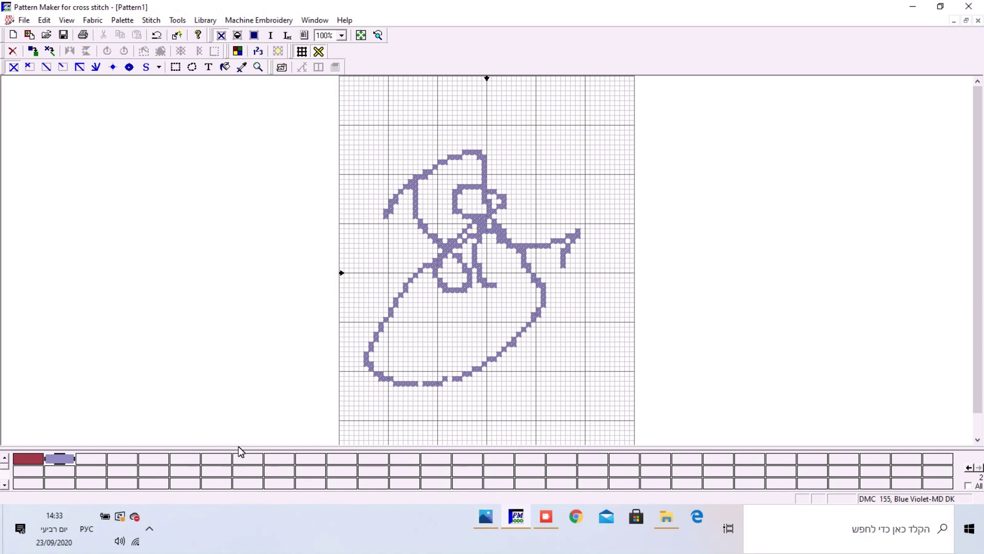
{"action": "left_click", "coordinate": [476, 509]}
{"action": "scroll", "coordinate": [351, 246], "scroll_direction": "down", "scroll_amount": 3}
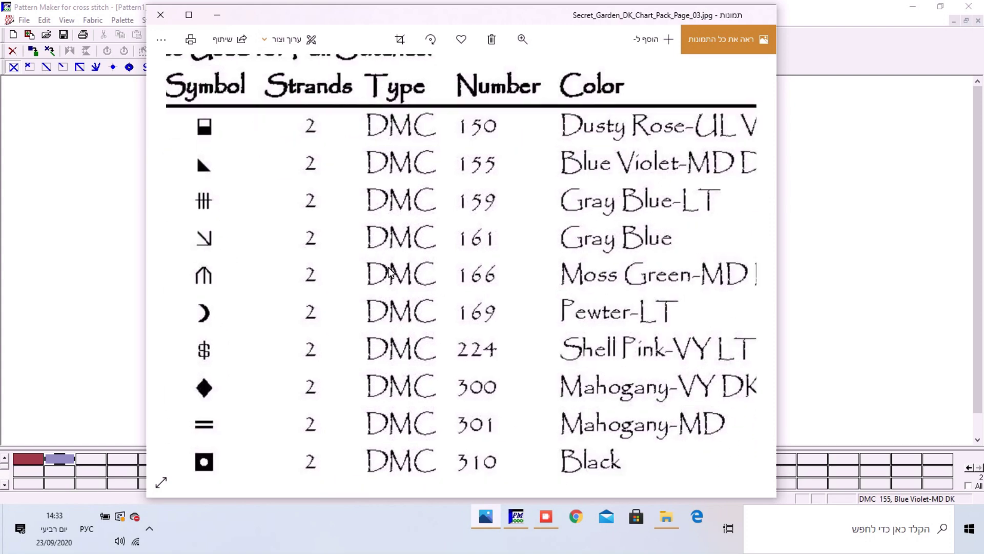
{"action": "left_click", "coordinate": [110, 269]}
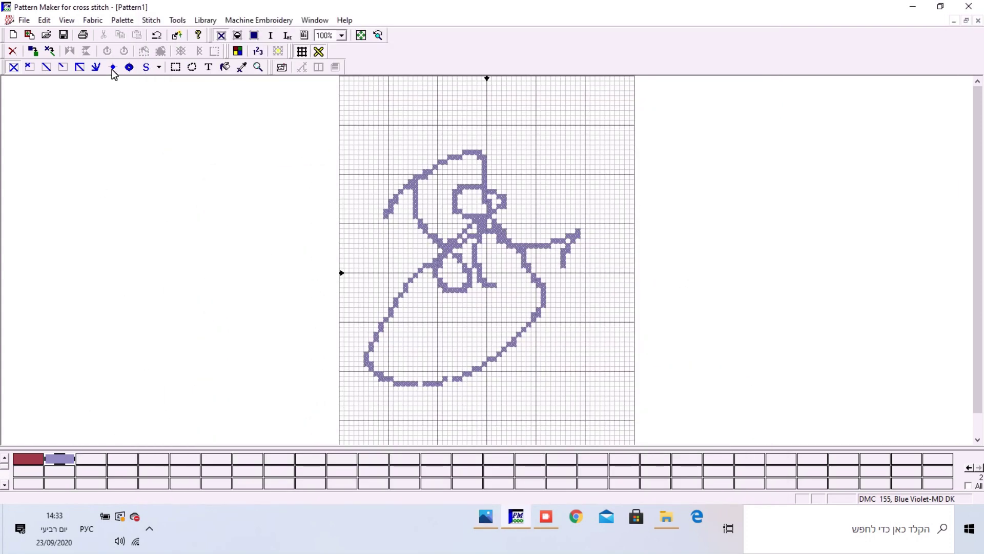
Save the palette as a .pal file named יעיעחיעע in the Desktop folder, and close Pattern1 without saving its changes
{"action": "left_click", "coordinate": [118, 20]}
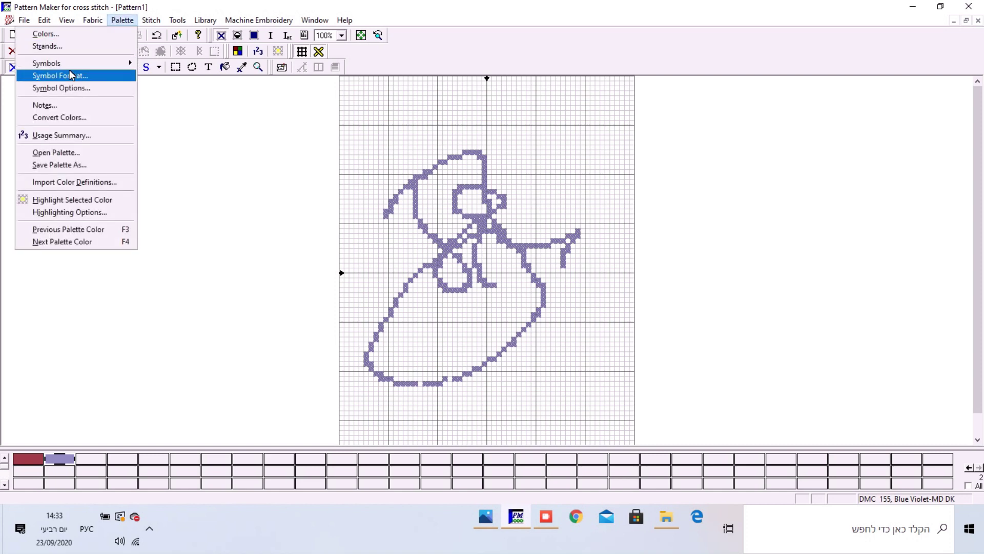
{"action": "left_click", "coordinate": [55, 162]}
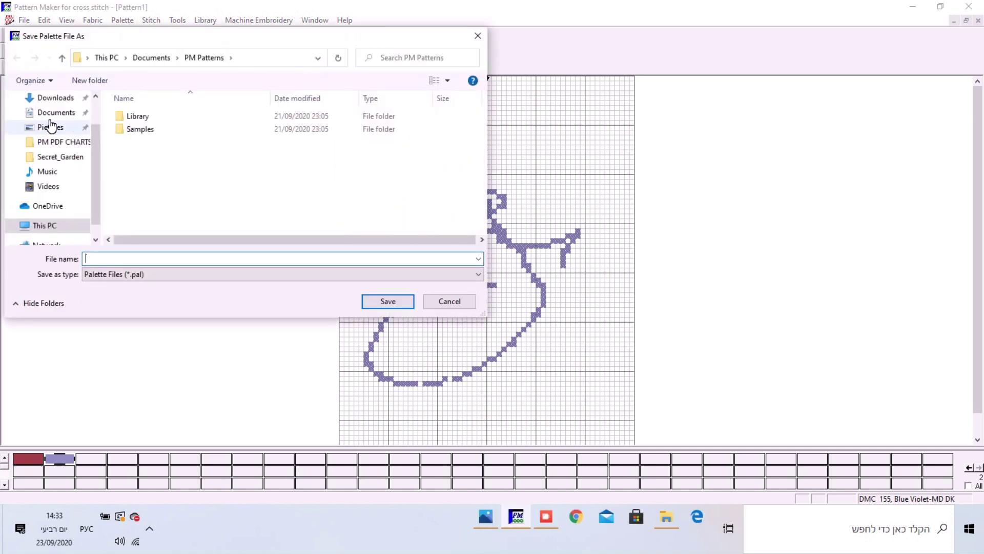
{"action": "scroll", "coordinate": [50, 124], "scroll_direction": "up", "scroll_amount": 2}
{"action": "left_click", "coordinate": [45, 121]}
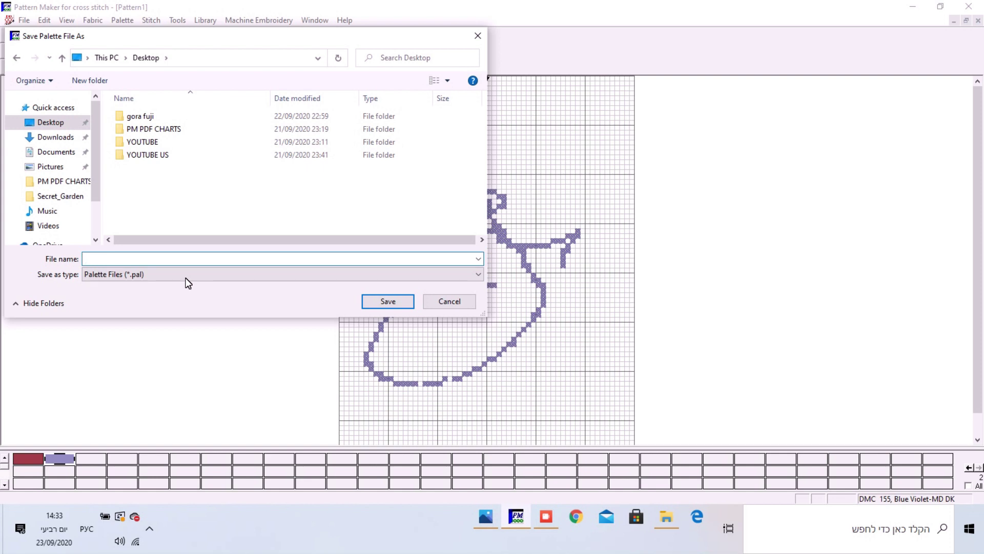
{"action": "type", "text": "з"}
{"action": "key", "text": "alt+shift"}
{"action": "type", "text": "יעיעחיעע"}
{"action": "left_click", "coordinate": [389, 301]}
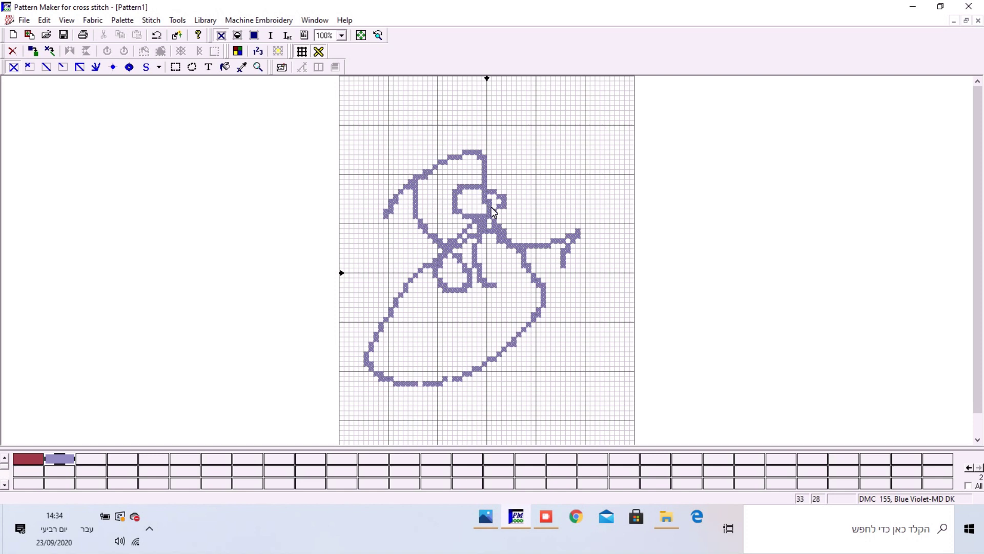
{"action": "left_click", "coordinate": [978, 20]}
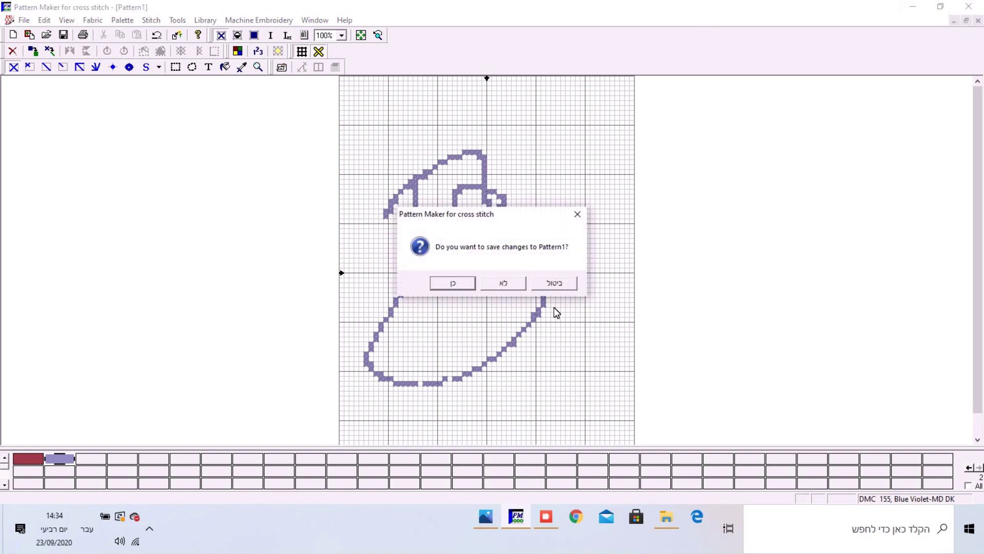
{"action": "left_click", "coordinate": [509, 283]}
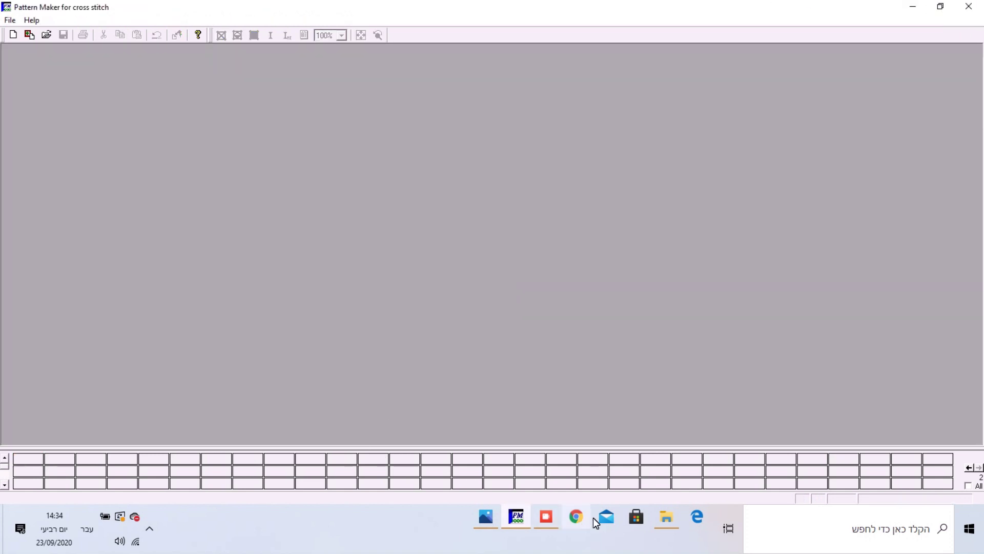
Look over the Secret_Garden folder's chart page images in File Explorer, and return to Pattern Maker
{"action": "left_click", "coordinate": [658, 517]}
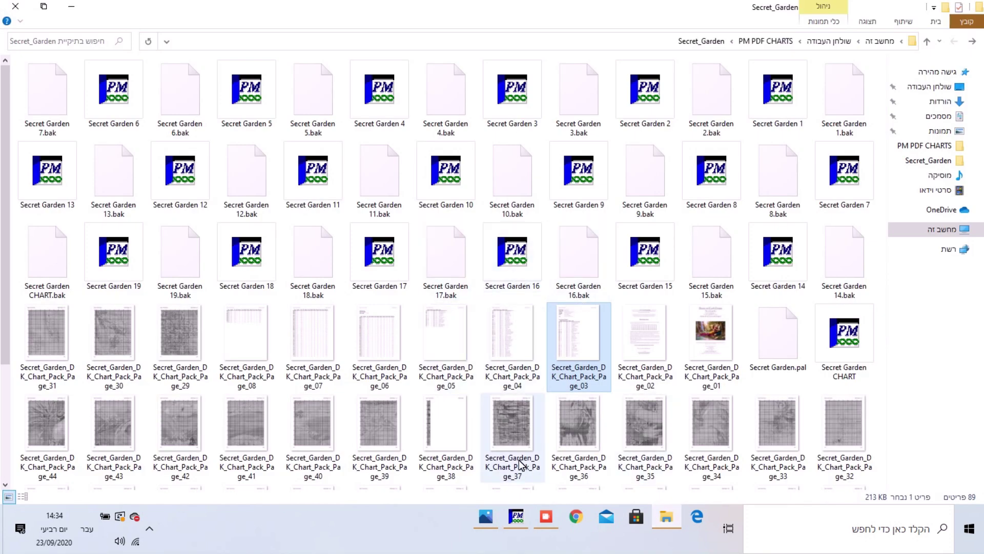
{"action": "mouse_move", "coordinate": [516, 515]}
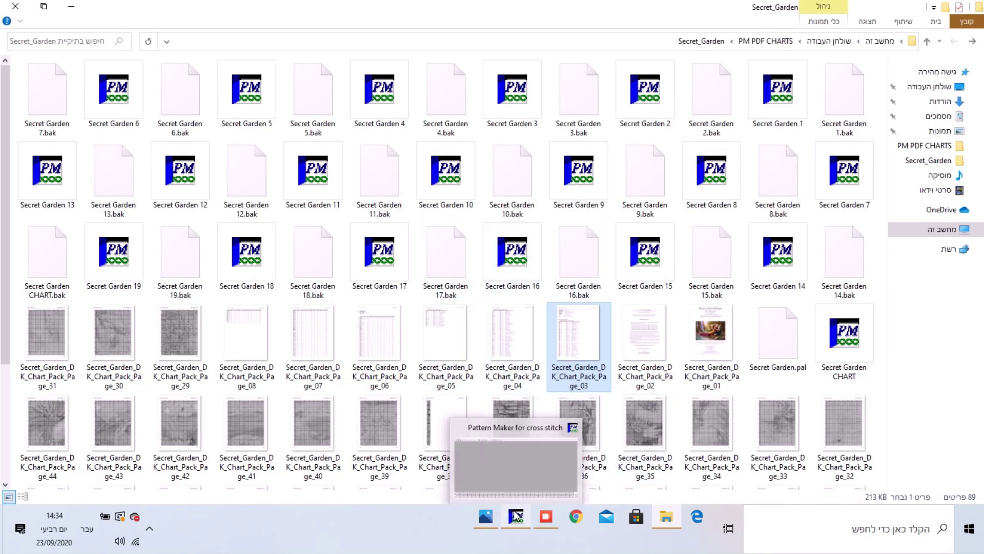
{"action": "left_click", "coordinate": [516, 516]}
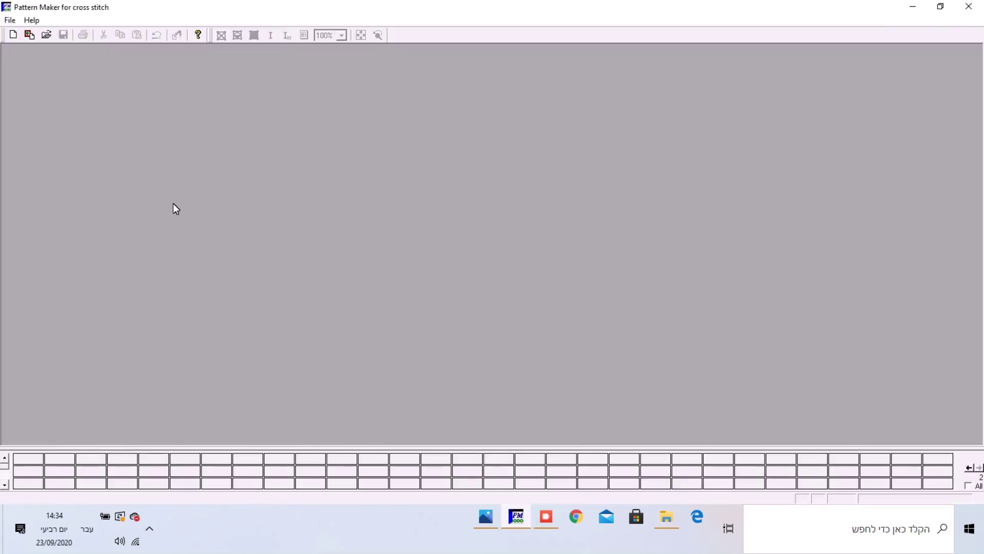
{"action": "left_click", "coordinate": [10, 19]}
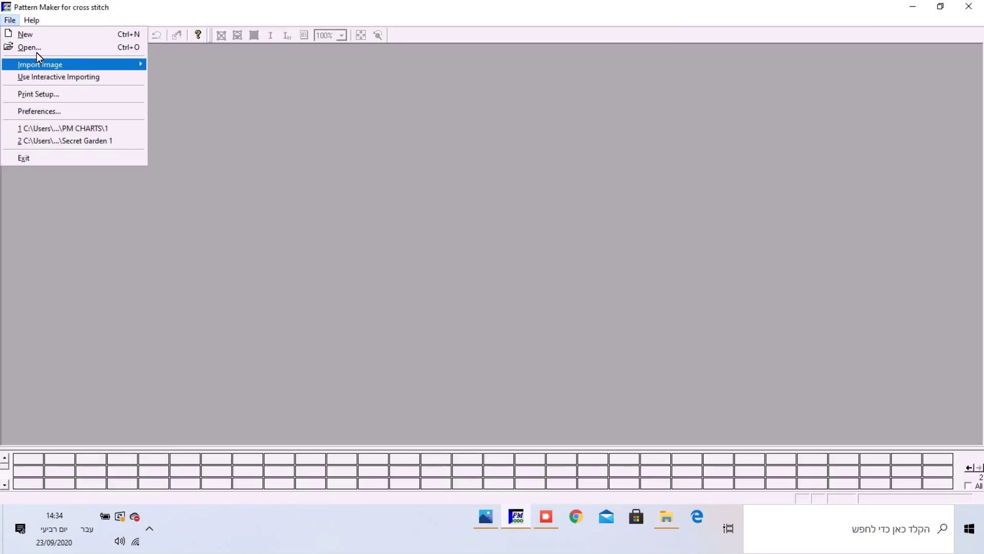
{"action": "mouse_move", "coordinate": [77, 53]}
{"action": "left_click", "coordinate": [666, 517]}
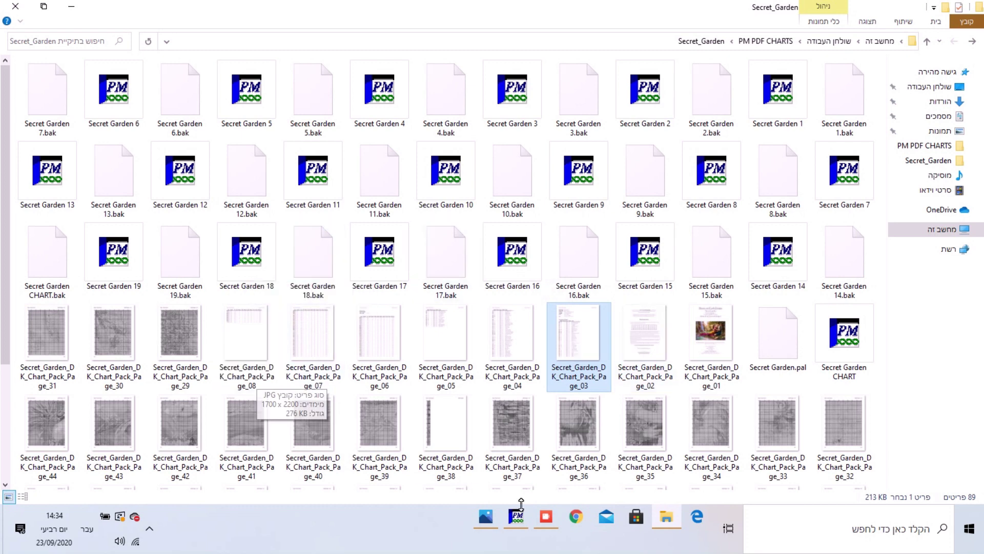
{"action": "mouse_move", "coordinate": [481, 521]}
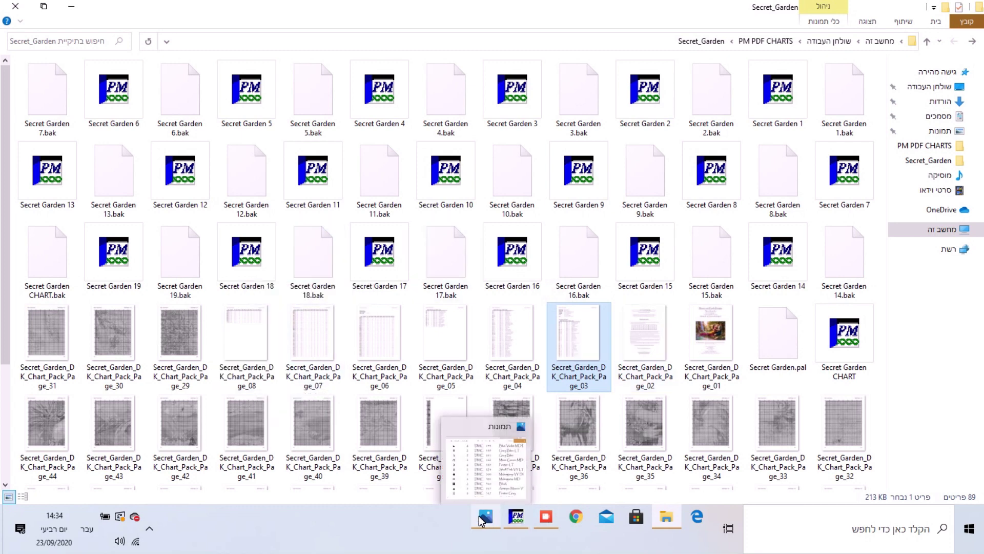
{"action": "left_click", "coordinate": [515, 519]}
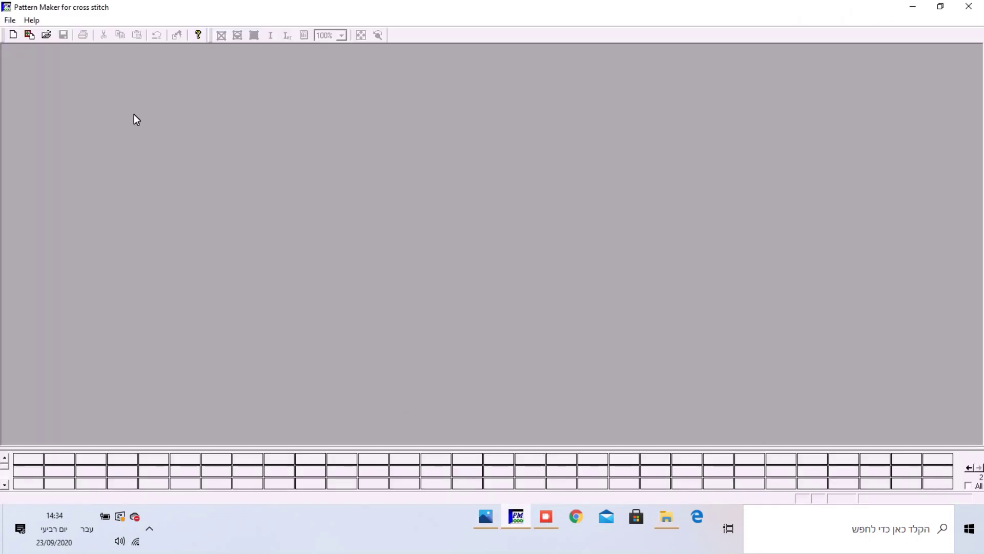
Start importing an image into a new pattern, with an existing image file as the source
{"action": "left_click", "coordinate": [9, 19]}
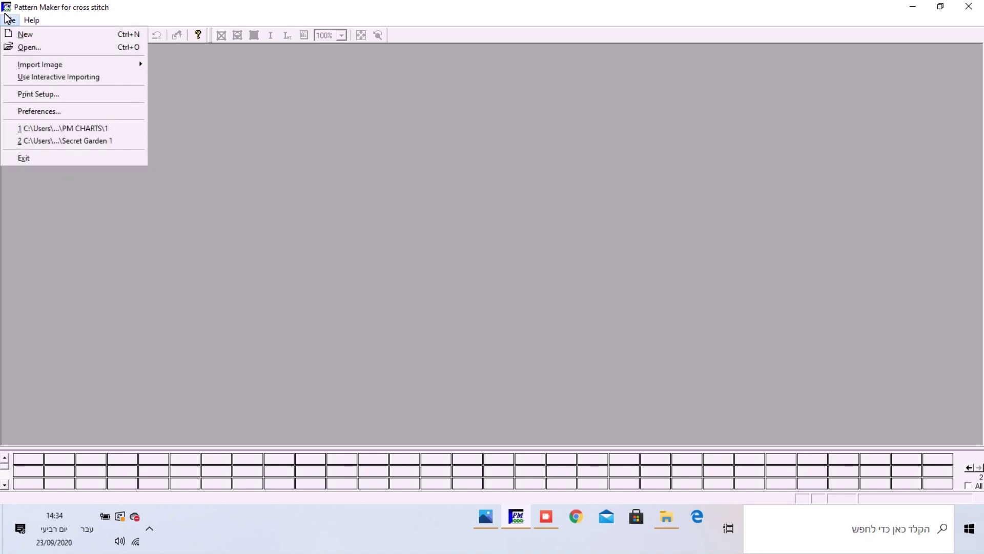
{"action": "mouse_move", "coordinate": [26, 59]}
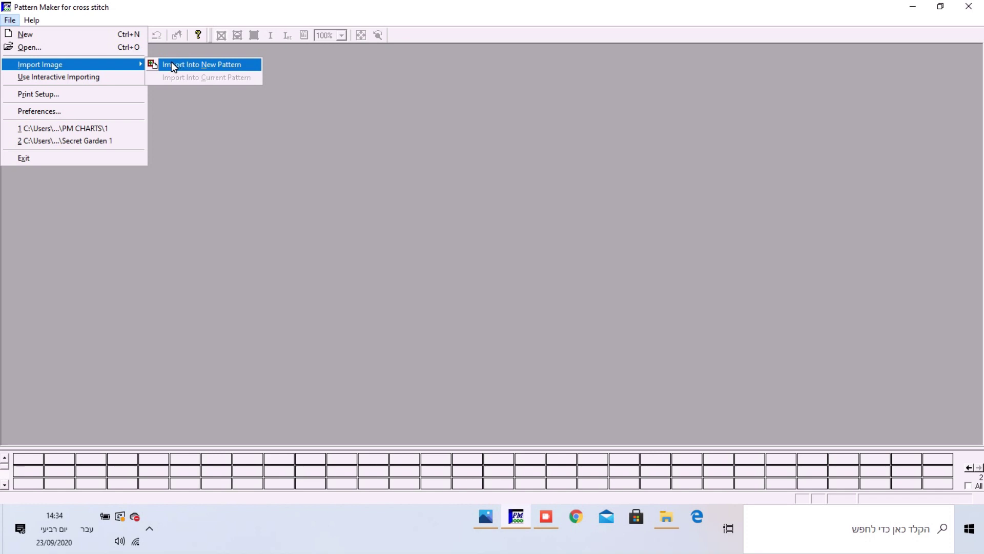
{"action": "left_click", "coordinate": [196, 62]}
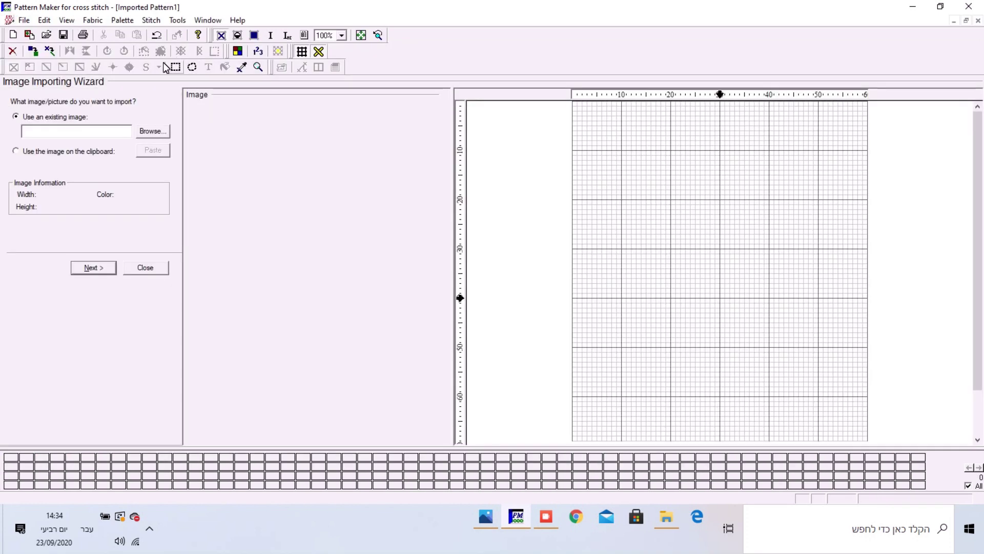
{"action": "left_click", "coordinate": [58, 150]}
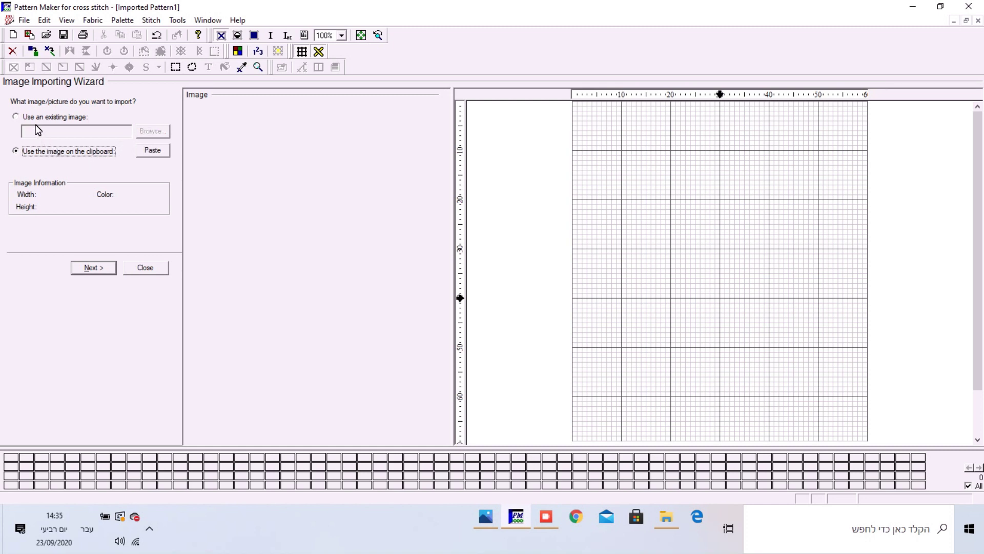
{"action": "left_click", "coordinate": [19, 108]}
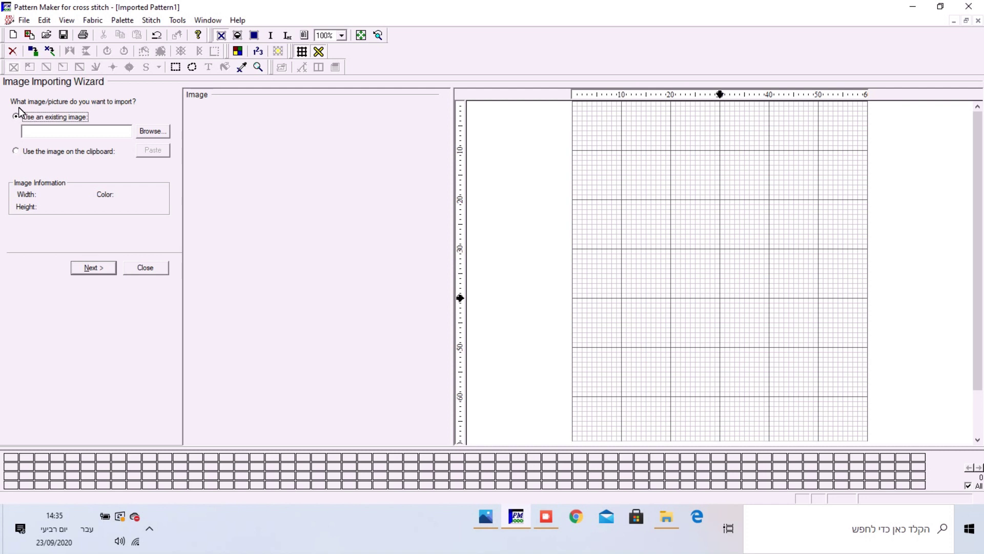
Load the chart page image Secret_Garden_DK_Chart_Pack_Page_30 from the Secret_Garden folder inside PM PDF CHARTS
{"action": "left_click", "coordinate": [142, 132]}
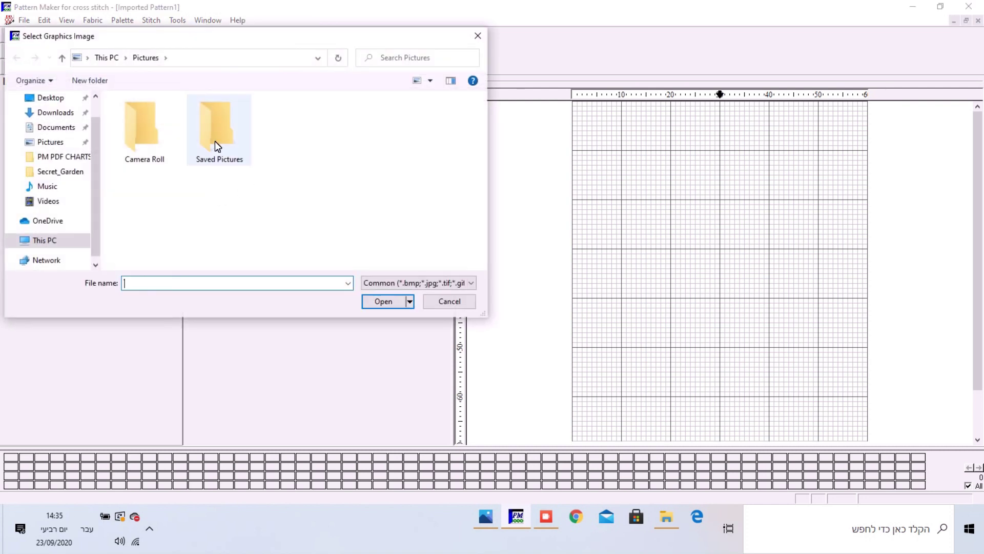
{"action": "left_click", "coordinate": [60, 157]}
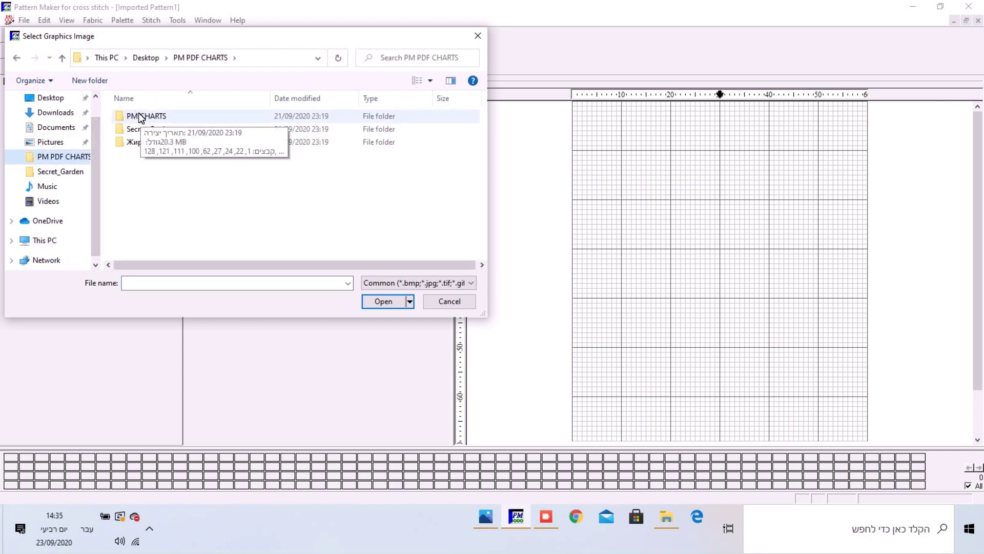
{"action": "left_click", "coordinate": [138, 125]}
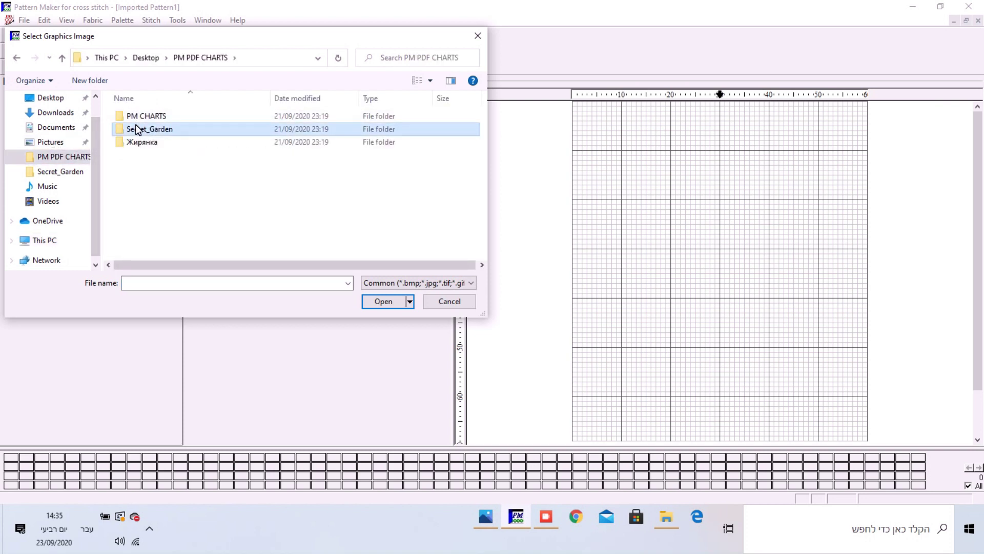
{"action": "double_click", "coordinate": [137, 128]}
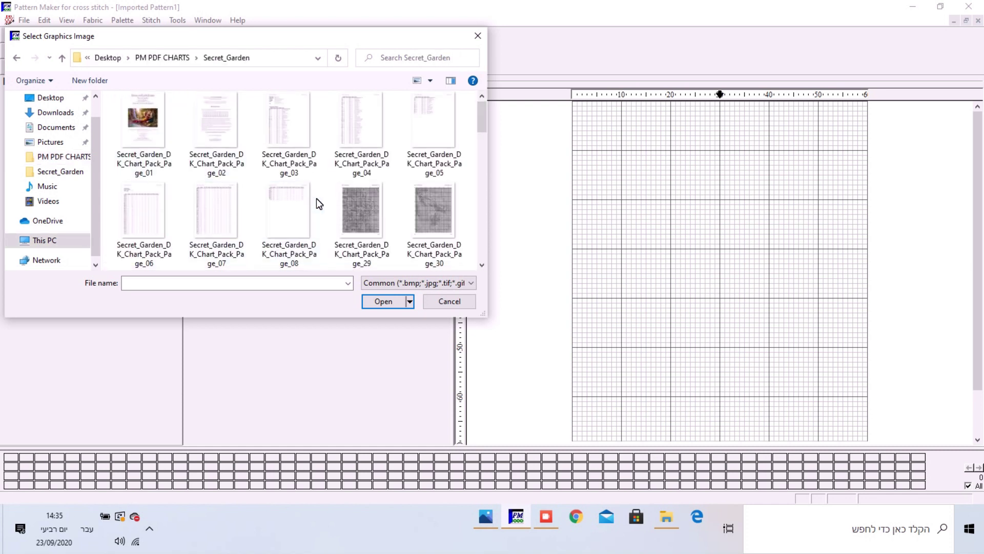
{"action": "left_click", "coordinate": [406, 211]}
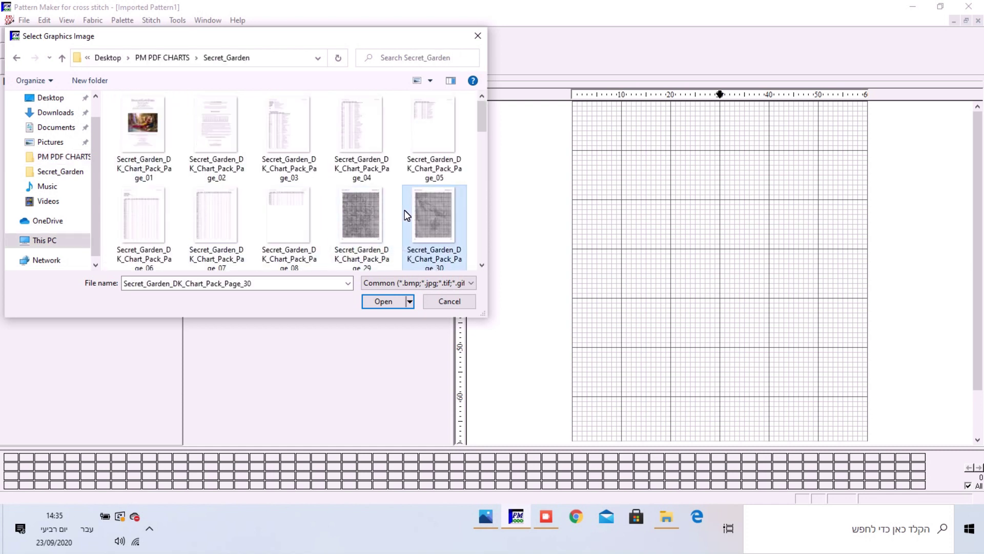
{"action": "scroll", "coordinate": [414, 193], "scroll_direction": "down", "scroll_amount": 1}
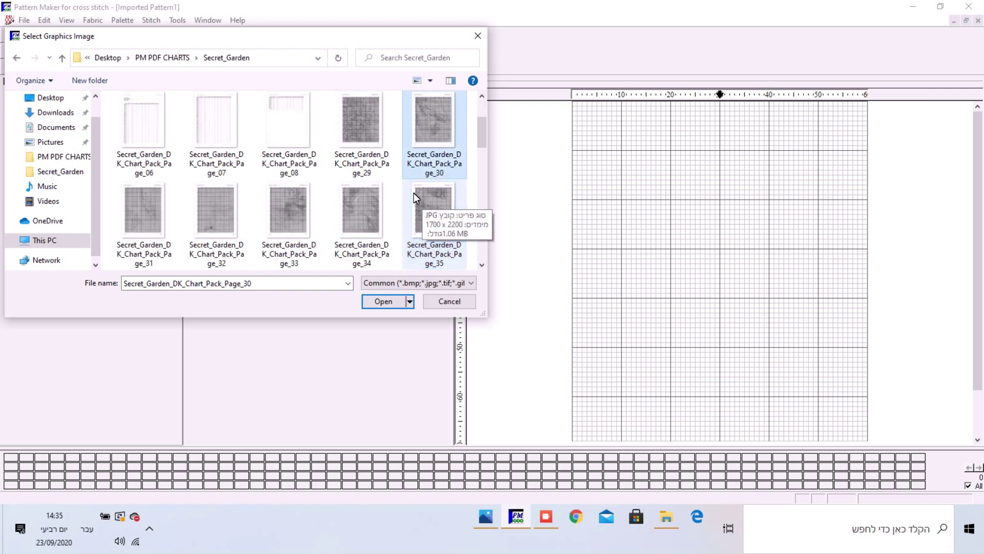
{"action": "double_click", "coordinate": [413, 119]}
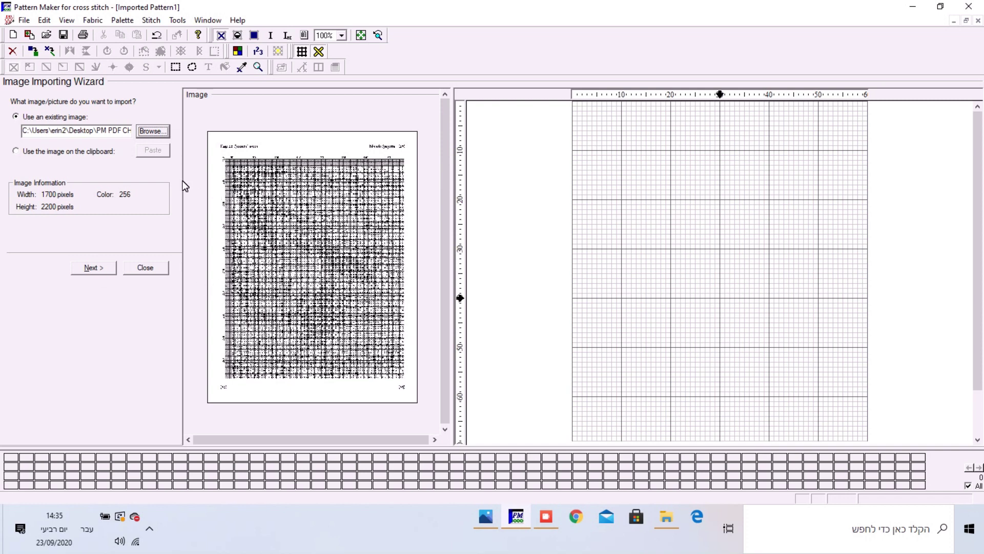
Import the image only as an underlay for tracing, without conversion into full cross stitches, and skip the colour adjustments and cropping
{"action": "left_click", "coordinate": [97, 264]}
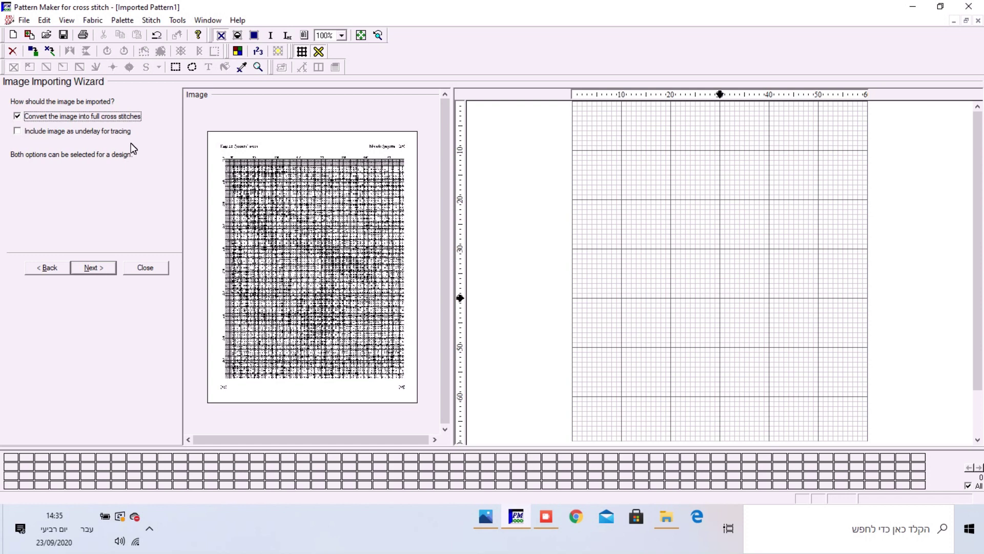
{"action": "left_click", "coordinate": [29, 131]}
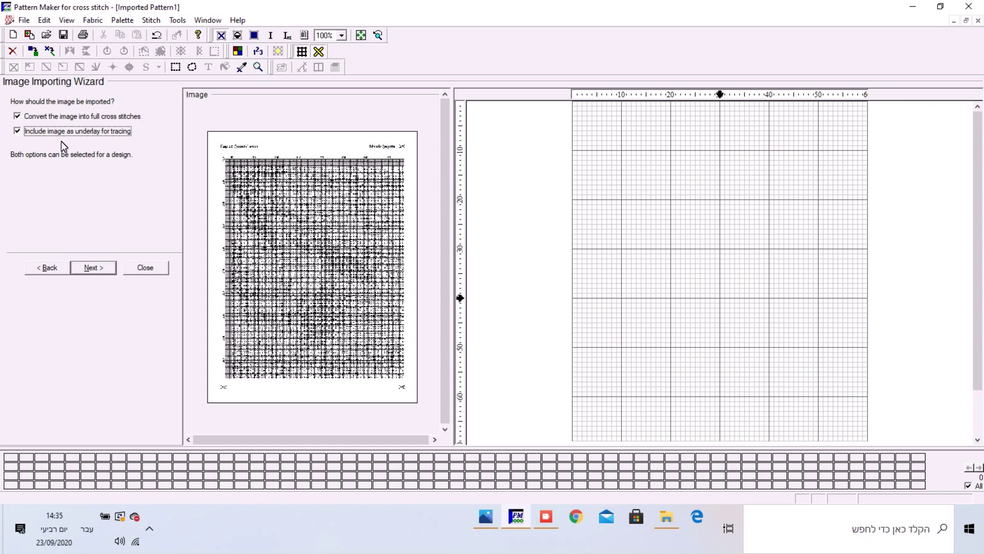
{"action": "left_click", "coordinate": [17, 116]}
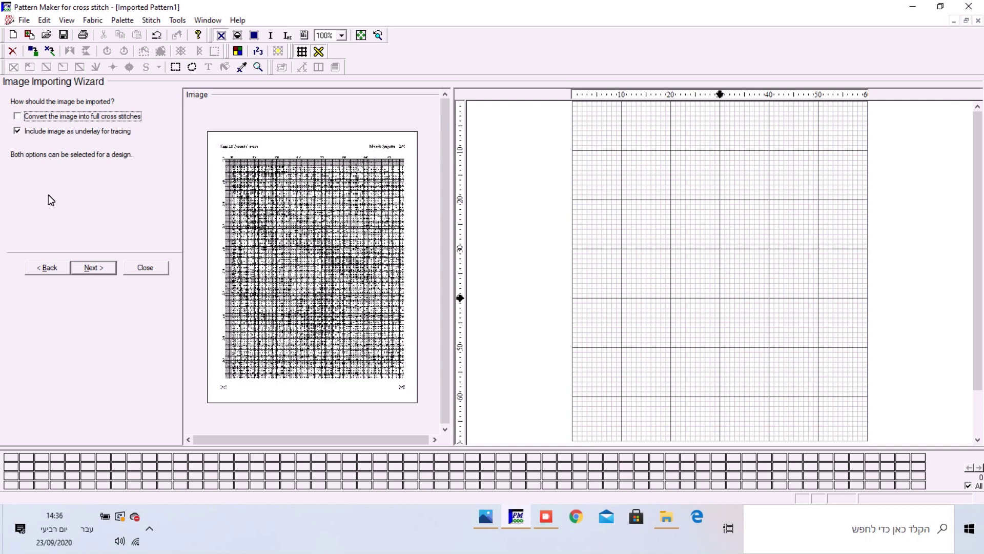
{"action": "left_click", "coordinate": [89, 266]}
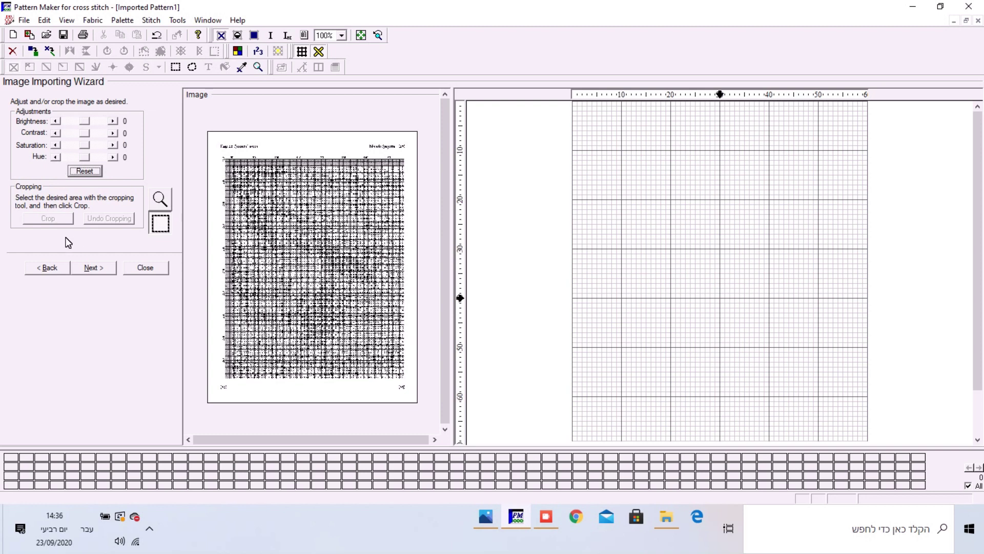
{"action": "left_click", "coordinate": [96, 268]}
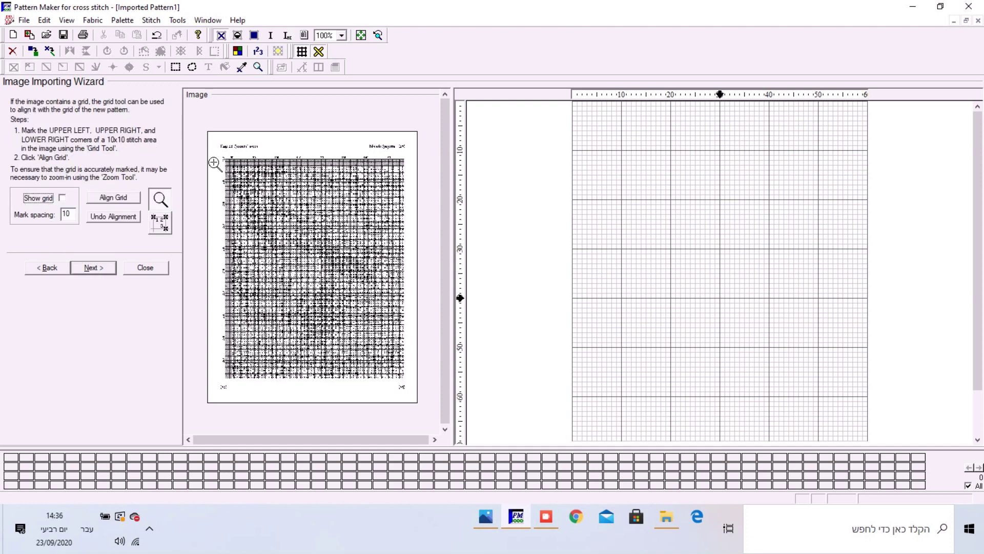
Turn on the grid display for the chart image, magnified at the chart's upper-left corner near the 190 and 80 labels
{"action": "left_click", "coordinate": [224, 163]}
{"action": "left_click", "coordinate": [224, 162]}
{"action": "left_click", "coordinate": [226, 155]}
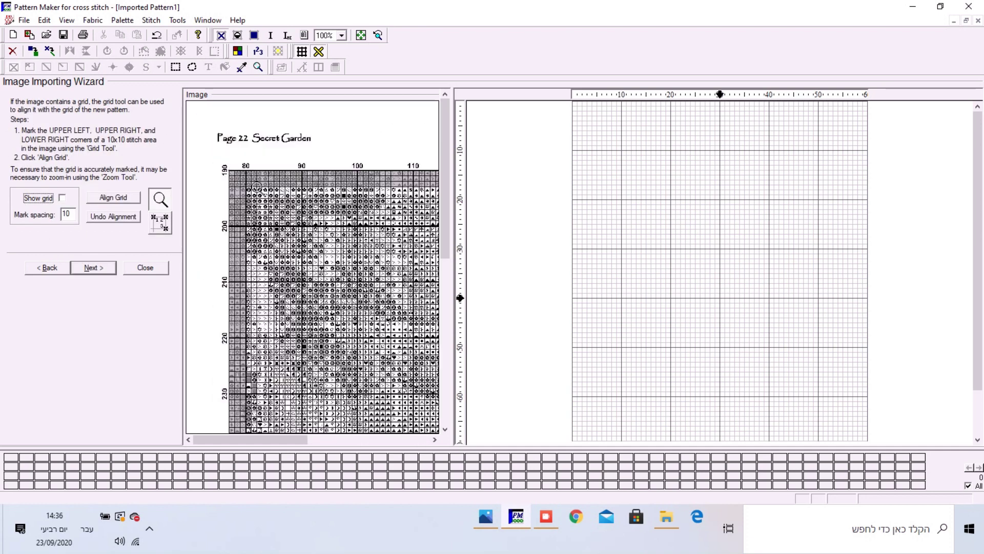
{"action": "left_click", "coordinate": [227, 158]}
{"action": "left_click", "coordinate": [226, 160]}
{"action": "left_click", "coordinate": [222, 239]}
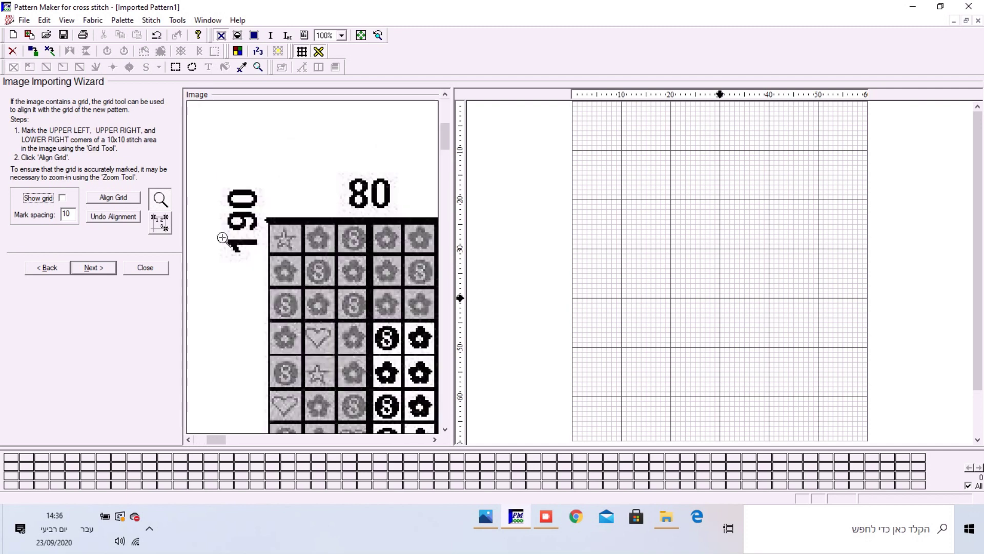
{"action": "left_click", "coordinate": [56, 197]}
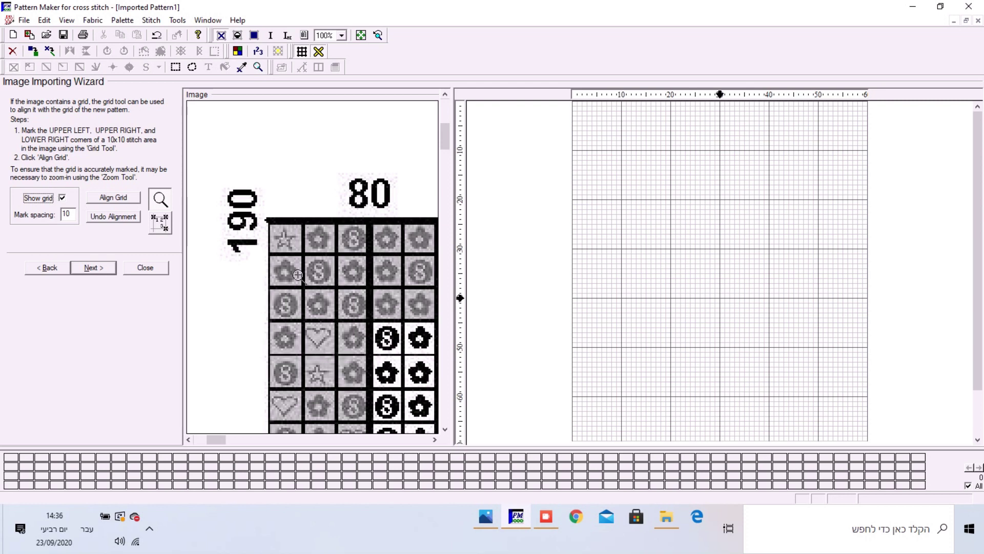
{"action": "left_click", "coordinate": [346, 259]}
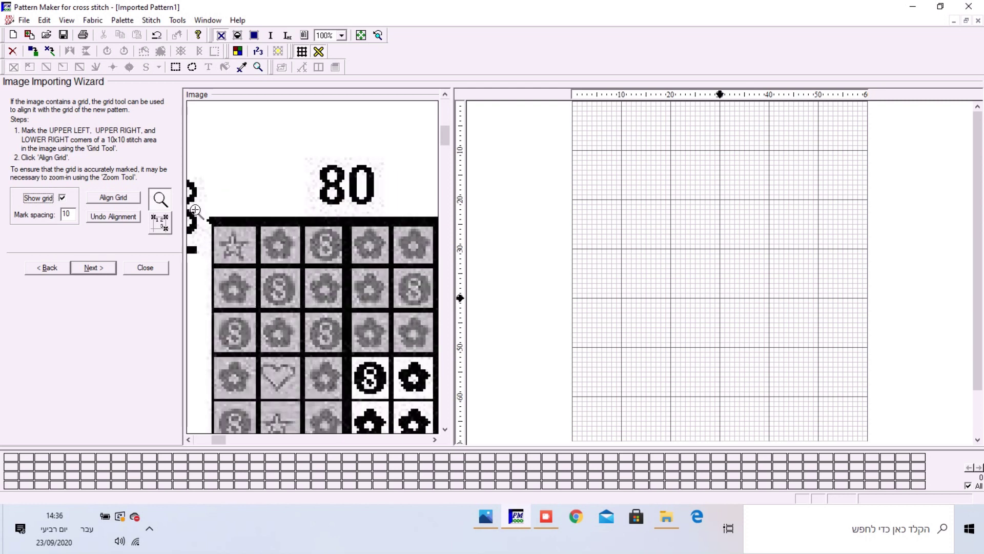
{"action": "right_click", "coordinate": [282, 280]}
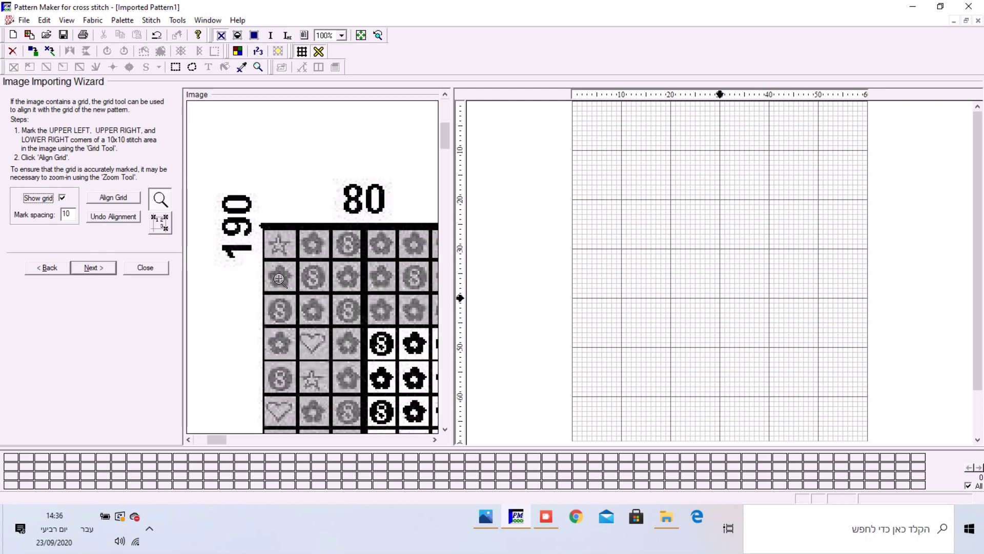
Try to mark the upper-left, upper-right and lower-right corners of a 10x10 stitch area starting at the chart's upper-left corner
{"action": "left_click", "coordinate": [159, 222]}
{"action": "left_click", "coordinate": [162, 222]}
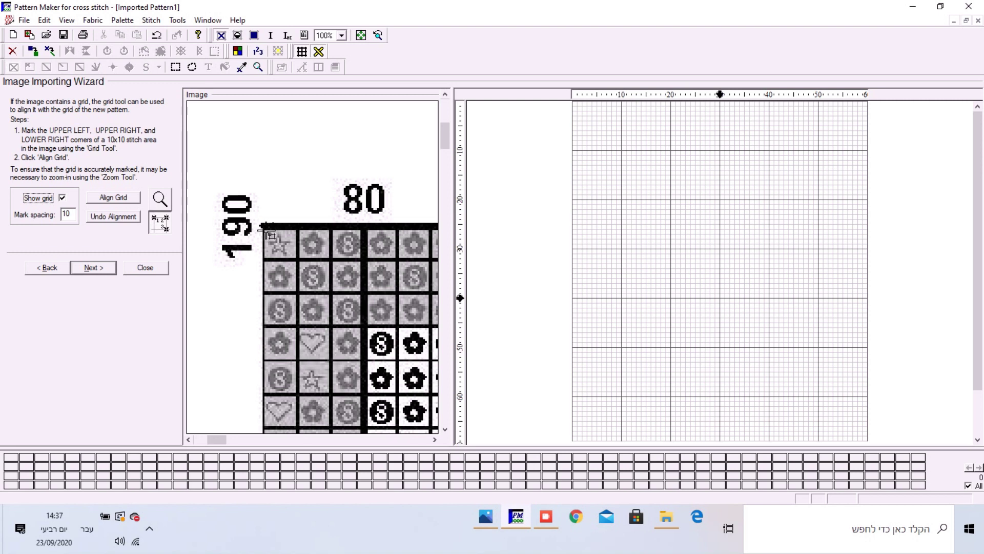
{"action": "left_click", "coordinate": [264, 227]}
{"action": "left_click_drag", "start_coordinate": [218, 438], "coordinate": [220, 435]}
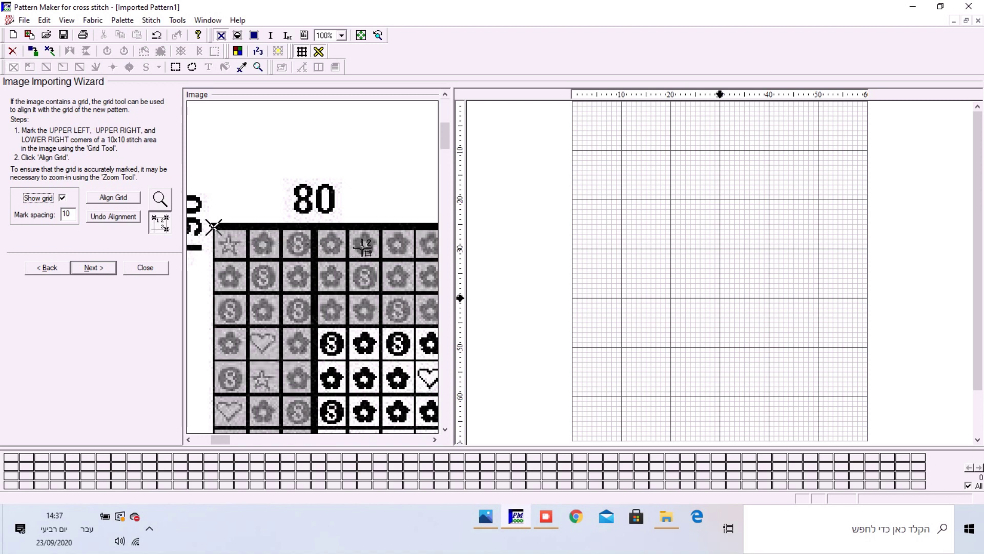
{"action": "left_click_drag", "start_coordinate": [219, 439], "coordinate": [231, 436]}
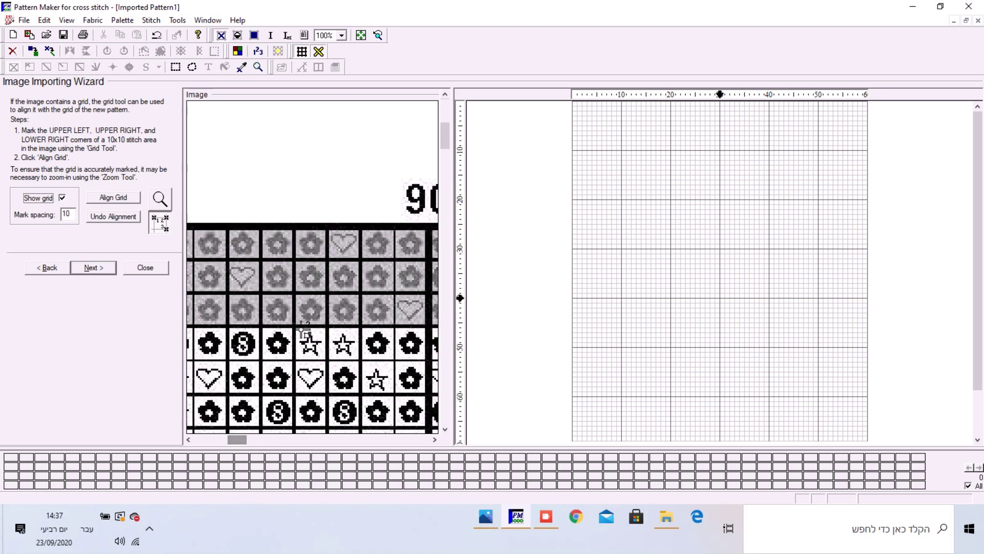
{"action": "left_click", "coordinate": [328, 226]}
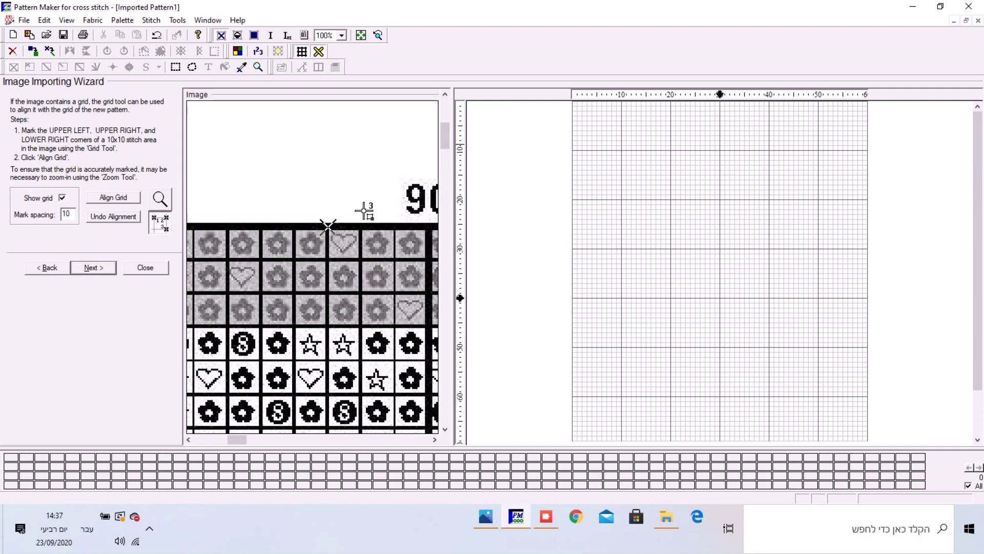
{"action": "left_click_drag", "start_coordinate": [441, 129], "coordinate": [448, 145]}
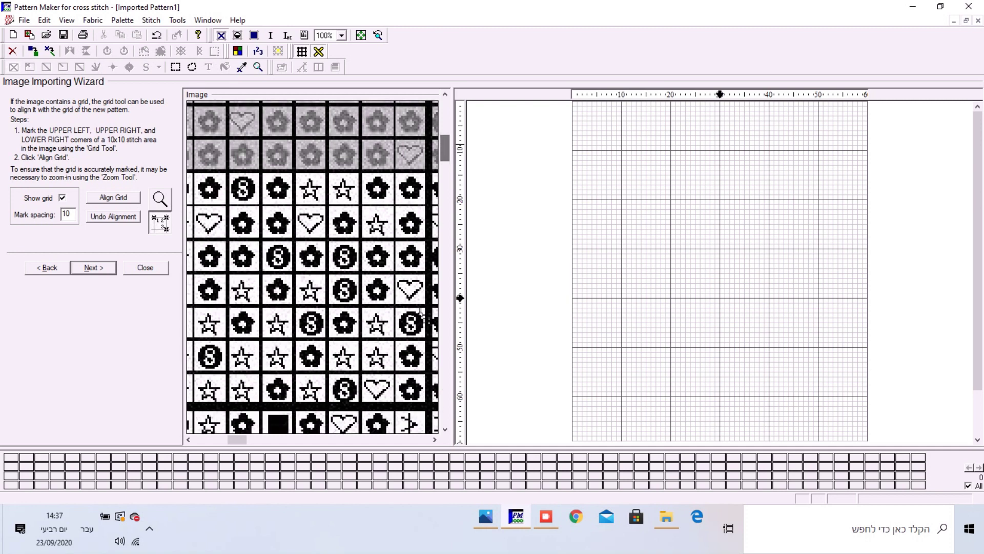
{"action": "left_click", "coordinate": [326, 405]}
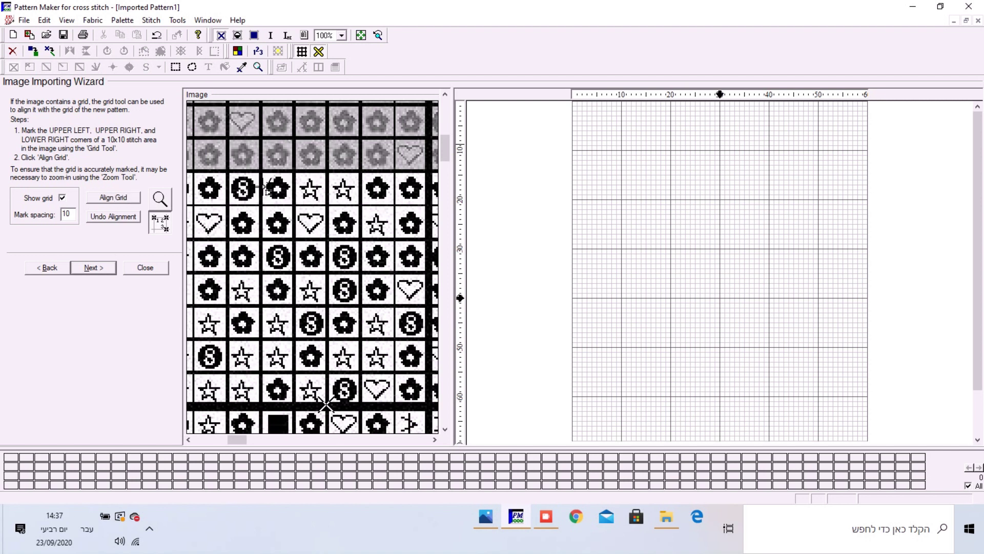
{"action": "mouse_move", "coordinate": [444, 152]}
{"action": "left_mouse_down"}
{"action": "mouse_move", "coordinate": [435, 121]}
{"action": "mouse_move", "coordinate": [445, 145]}
{"action": "mouse_move", "coordinate": [445, 134]}
{"action": "left_mouse_up"}
{"action": "left_click_drag", "start_coordinate": [233, 436], "coordinate": [214, 430]}
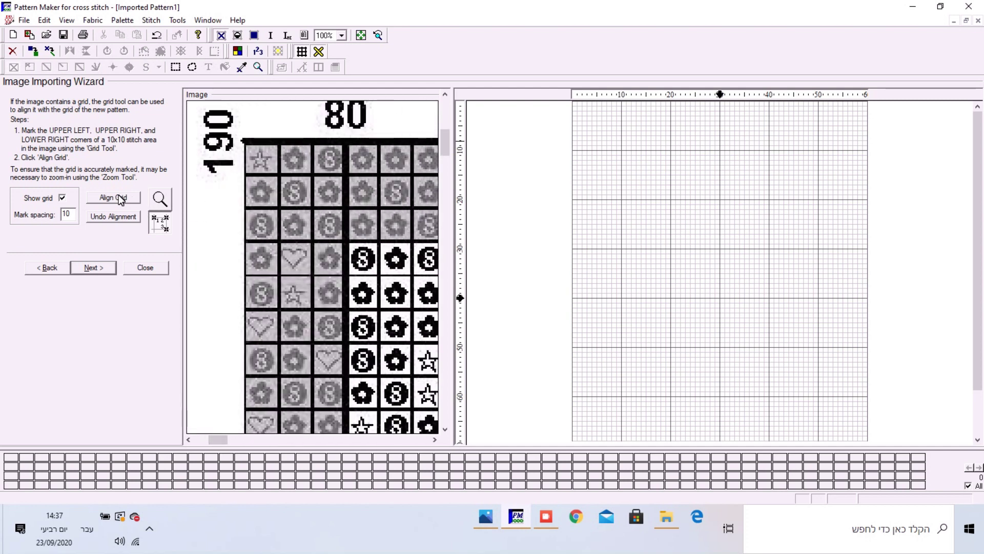
Undo the alignment, try again with new corner marks for the 10x10 area, align the grid and check it at the chart's corner
{"action": "left_click", "coordinate": [106, 214]}
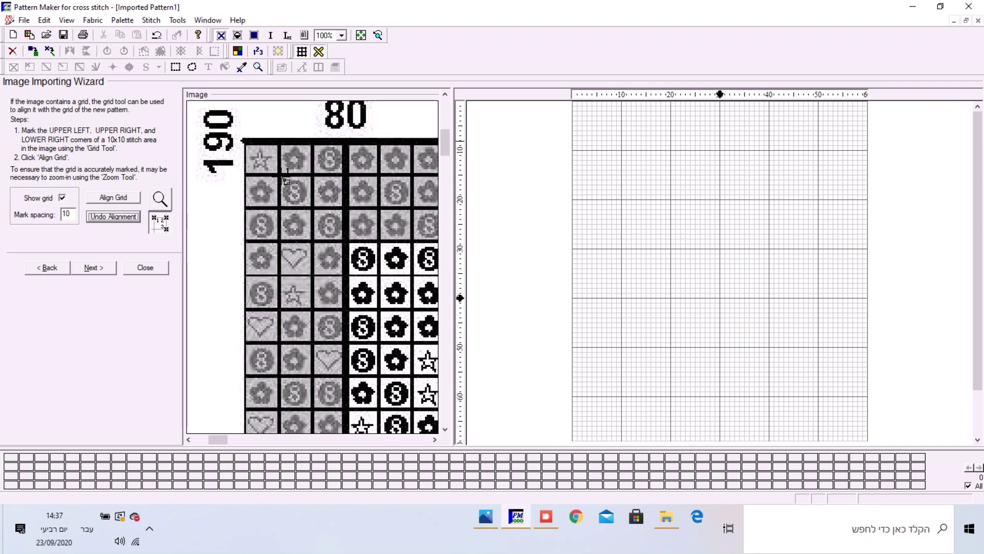
{"action": "left_click_drag", "start_coordinate": [209, 434], "coordinate": [230, 434]}
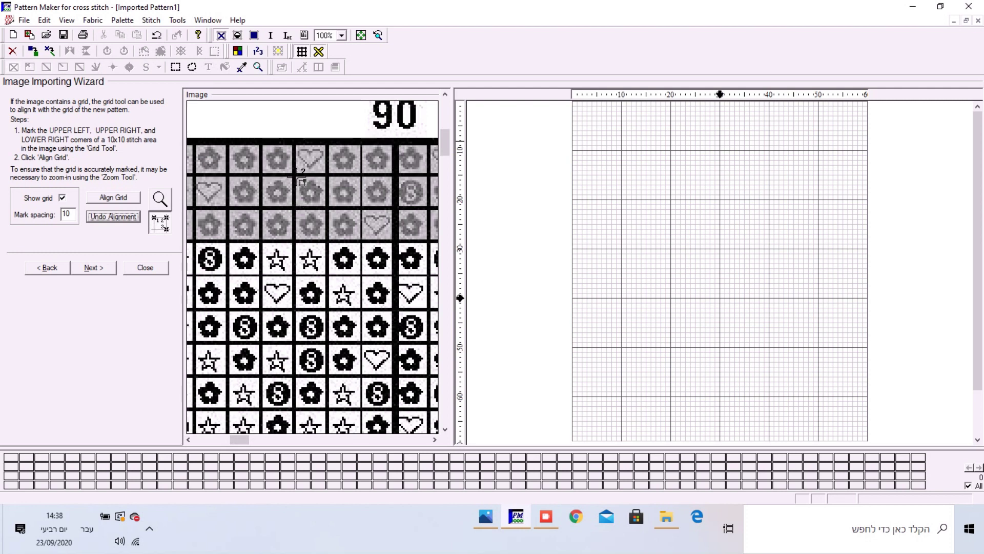
{"action": "left_click_drag", "start_coordinate": [441, 135], "coordinate": [445, 152]}
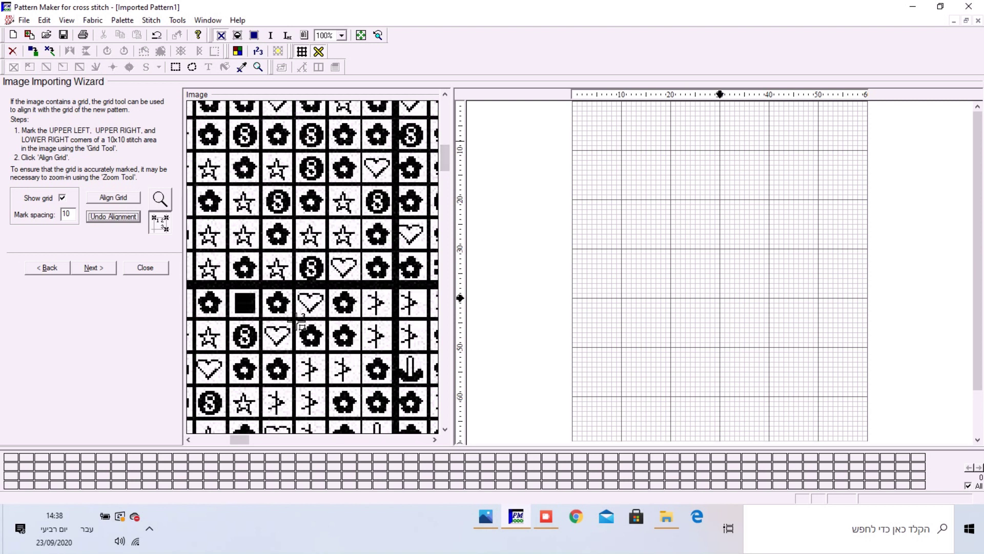
{"action": "left_click", "coordinate": [109, 197]}
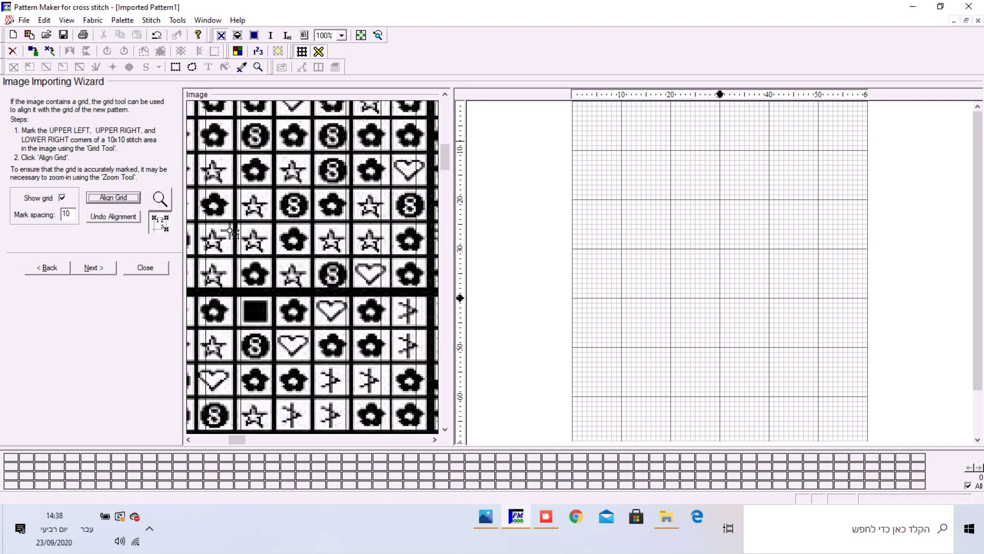
{"action": "mouse_move", "coordinate": [229, 439]}
{"action": "left_mouse_down"}
{"action": "mouse_move", "coordinate": [258, 448]}
{"action": "mouse_move", "coordinate": [257, 439]}
{"action": "mouse_move", "coordinate": [336, 431]}
{"action": "mouse_move", "coordinate": [205, 440]}
{"action": "mouse_move", "coordinate": [215, 439]}
{"action": "left_mouse_up"}
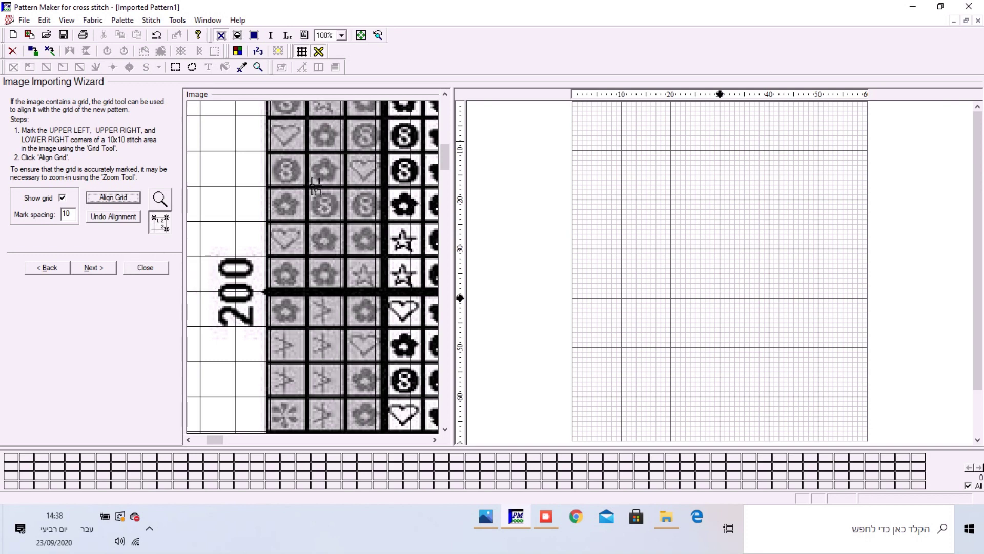
{"action": "left_click_drag", "start_coordinate": [442, 159], "coordinate": [444, 134]}
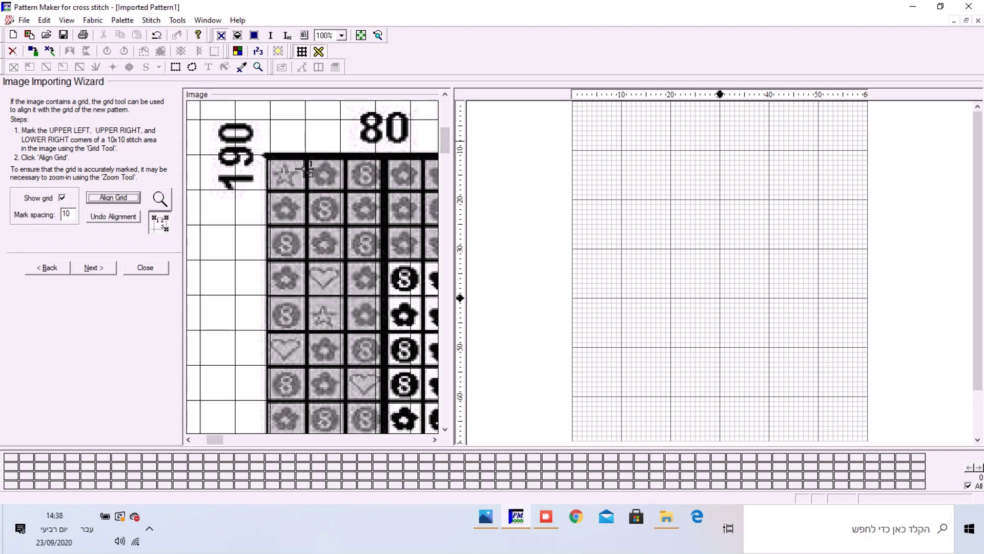
Undo the grid alignment, re-mark the three corners of the chart's first 10x10 stitches exactly on the grid lines, and realign the grid
{"action": "left_click", "coordinate": [128, 216]}
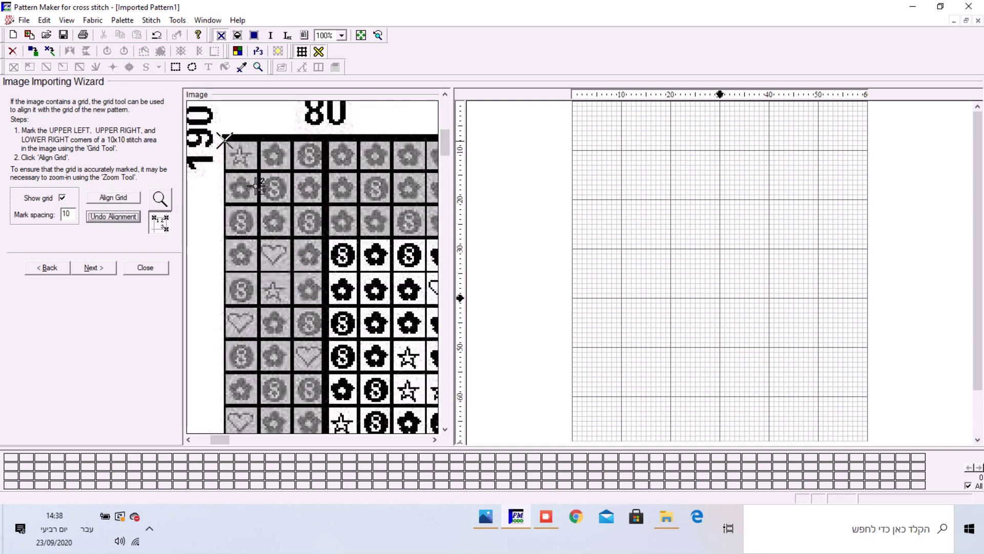
{"action": "left_click_drag", "start_coordinate": [228, 440], "coordinate": [237, 440]}
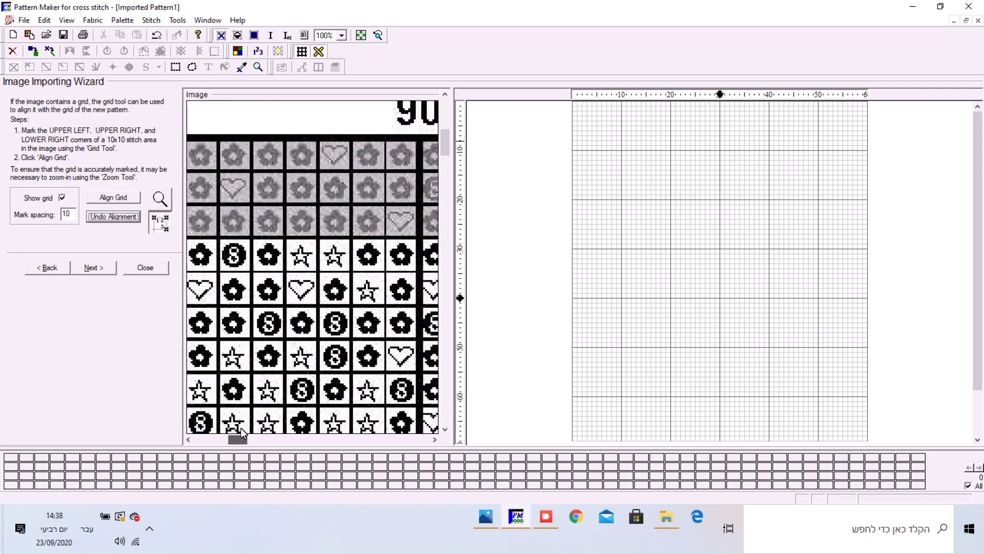
{"action": "left_click", "coordinate": [317, 138]}
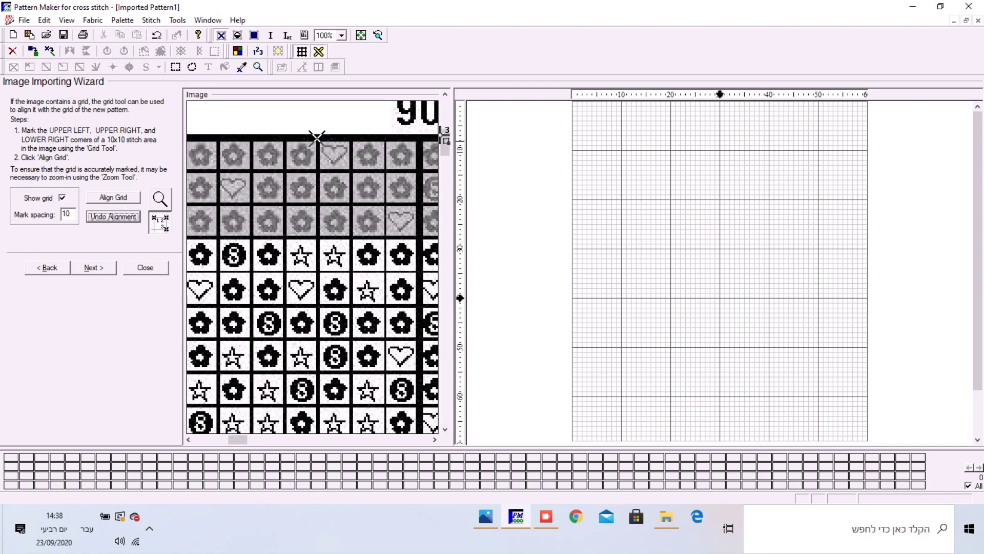
{"action": "scroll", "coordinate": [436, 139], "scroll_direction": "down", "scroll_amount": 5}
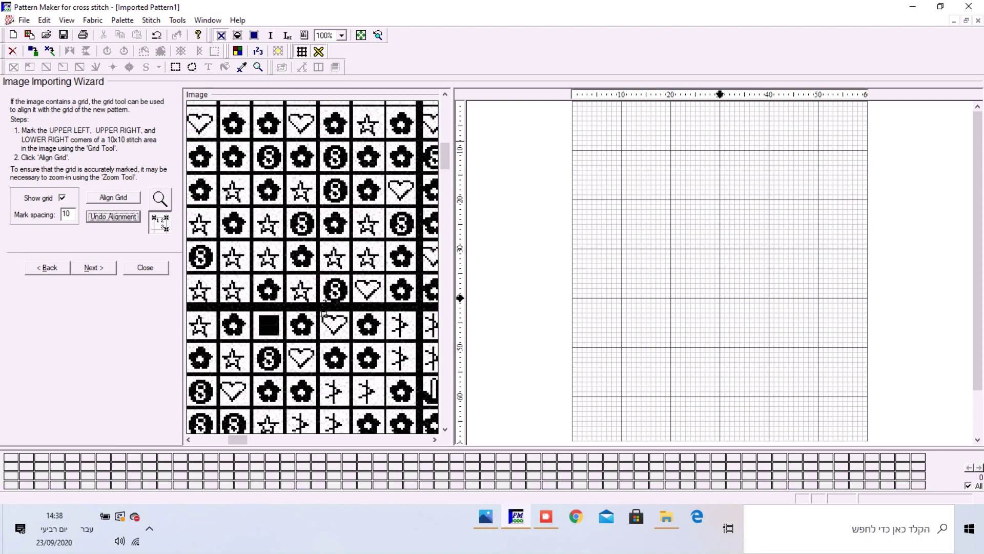
{"action": "left_click", "coordinate": [126, 197]}
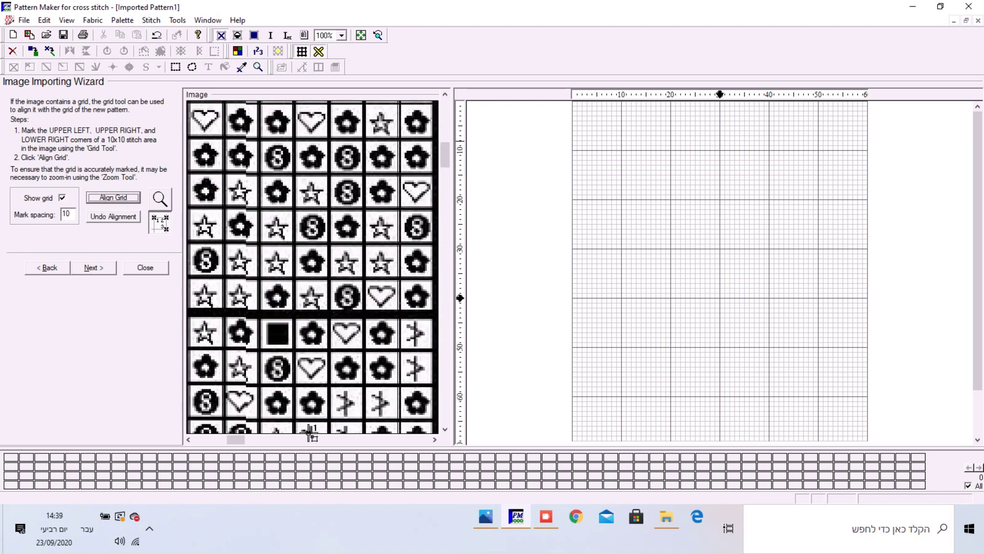
{"action": "mouse_move", "coordinate": [236, 440]}
{"action": "left_mouse_down"}
{"action": "mouse_move", "coordinate": [276, 437]}
{"action": "mouse_move", "coordinate": [222, 444]}
{"action": "left_mouse_up"}
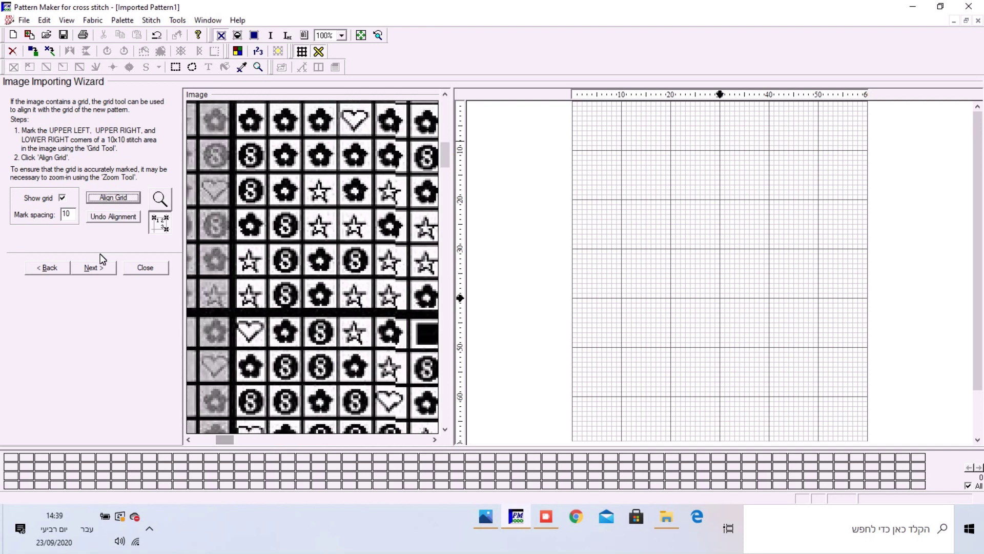
Accept the design size of 93 by 121 stitches at 14 per inch, import the chart underlay, and close the import wizard
{"action": "left_click", "coordinate": [160, 221]}
{"action": "left_click", "coordinate": [90, 268]}
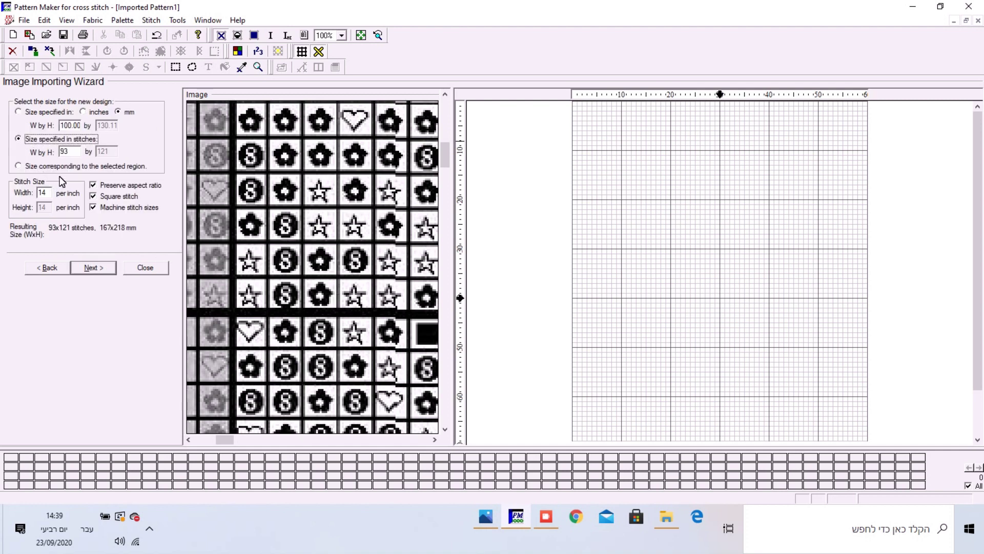
{"action": "left_click", "coordinate": [43, 192]}
{"action": "left_click", "coordinate": [92, 266]}
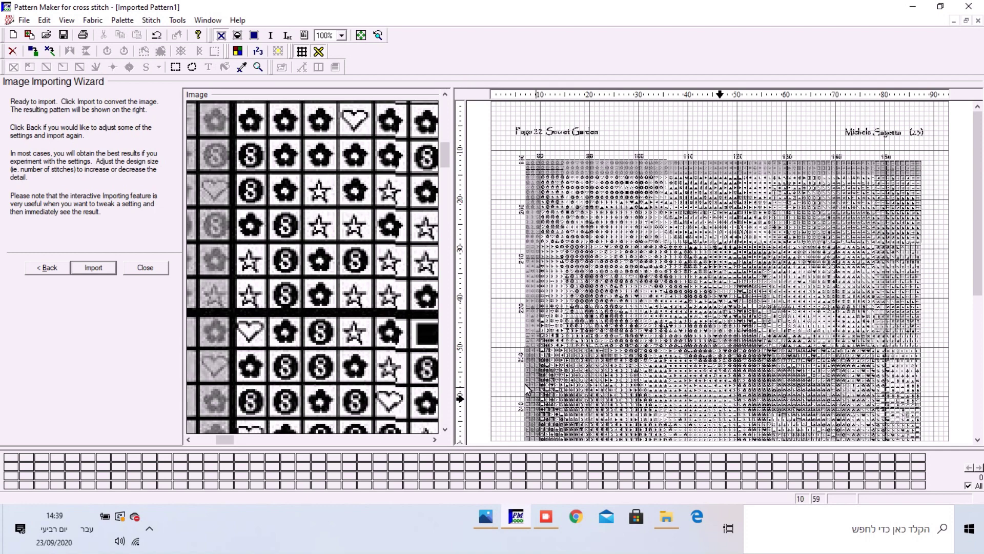
{"action": "left_click", "coordinate": [146, 268]}
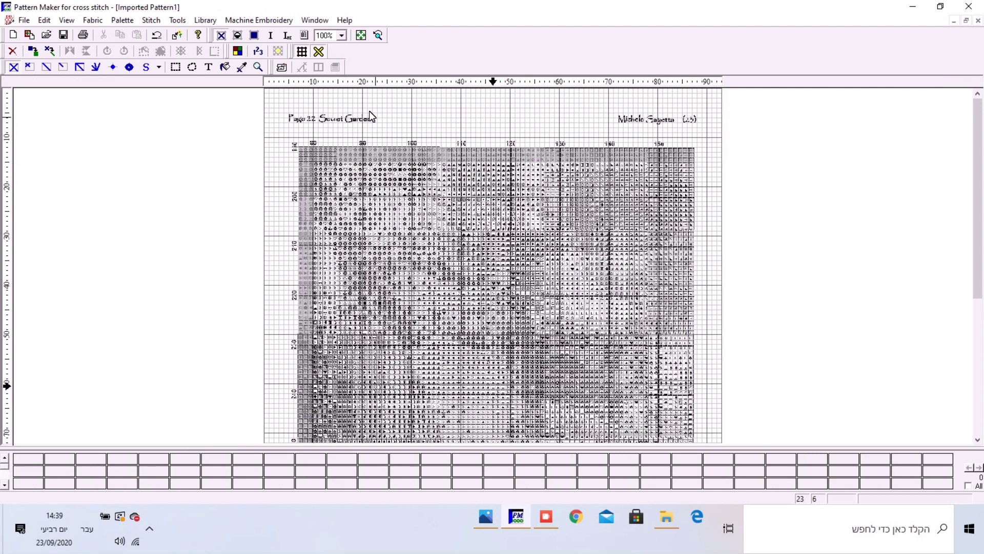
Examine how the underlay lines up with the pattern grid across the chart's upper rows at 300% and 400%, ending with a 33% overview
{"action": "left_click", "coordinate": [339, 36]}
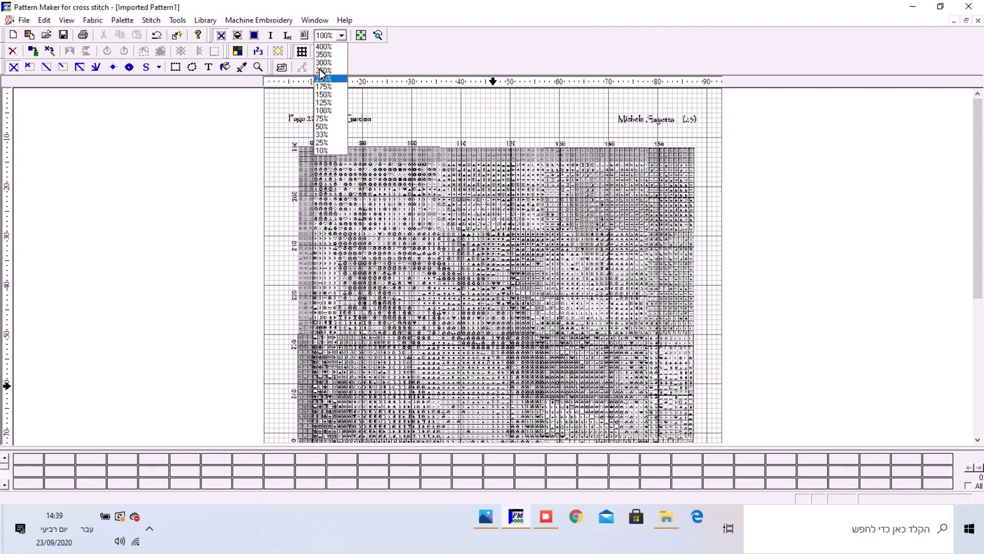
{"action": "left_click", "coordinate": [322, 62]}
{"action": "left_click_drag", "start_coordinate": [402, 439], "coordinate": [291, 439]}
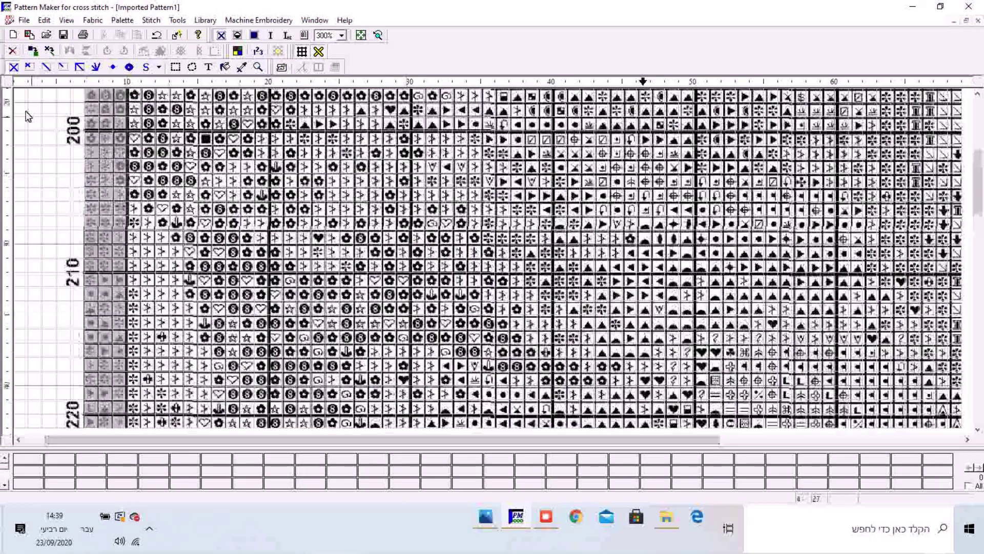
{"action": "scroll", "coordinate": [28, 116], "scroll_direction": "up", "scroll_amount": 5}
{"action": "left_click", "coordinate": [324, 35]}
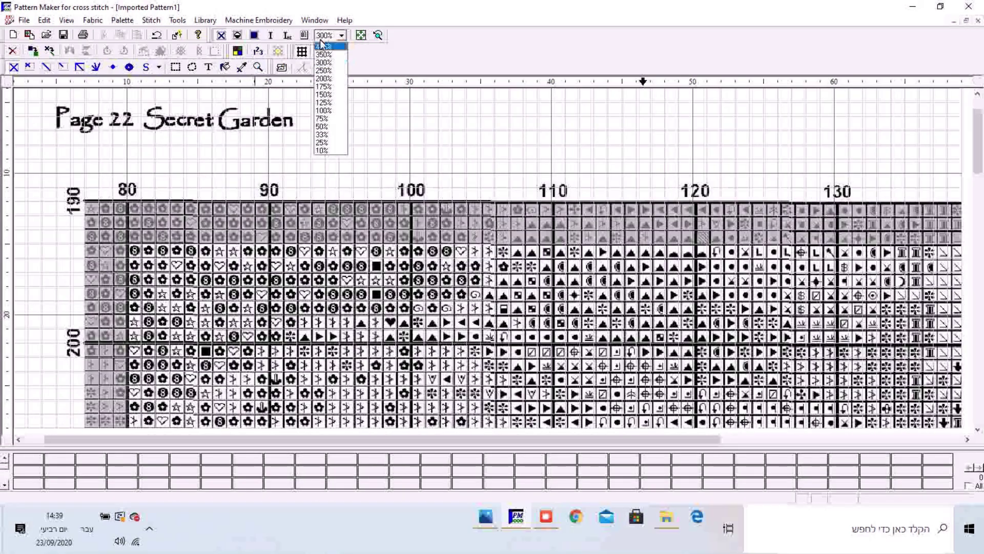
{"action": "left_click", "coordinate": [324, 47]}
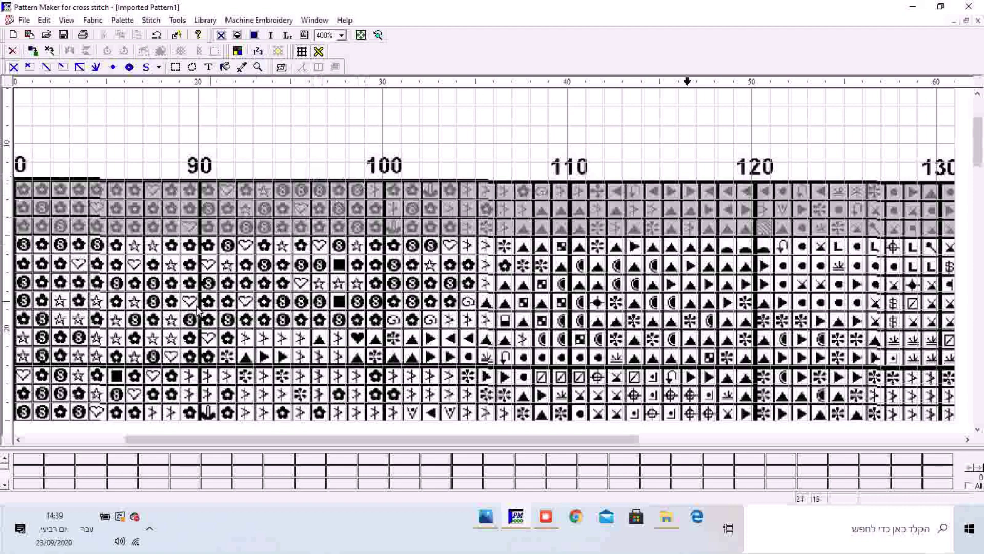
{"action": "left_click_drag", "start_coordinate": [357, 434], "coordinate": [287, 435]}
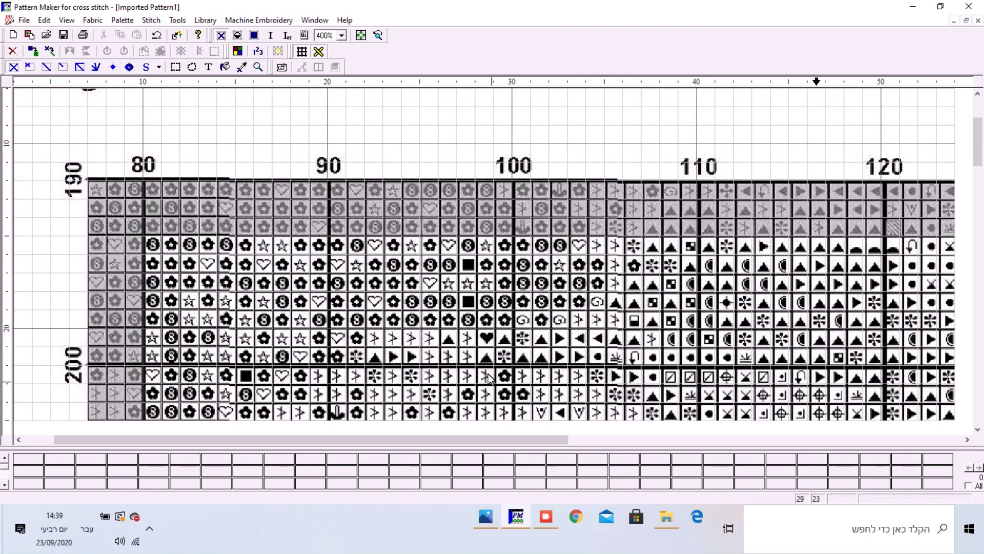
{"action": "left_click_drag", "start_coordinate": [430, 435], "coordinate": [887, 410]}
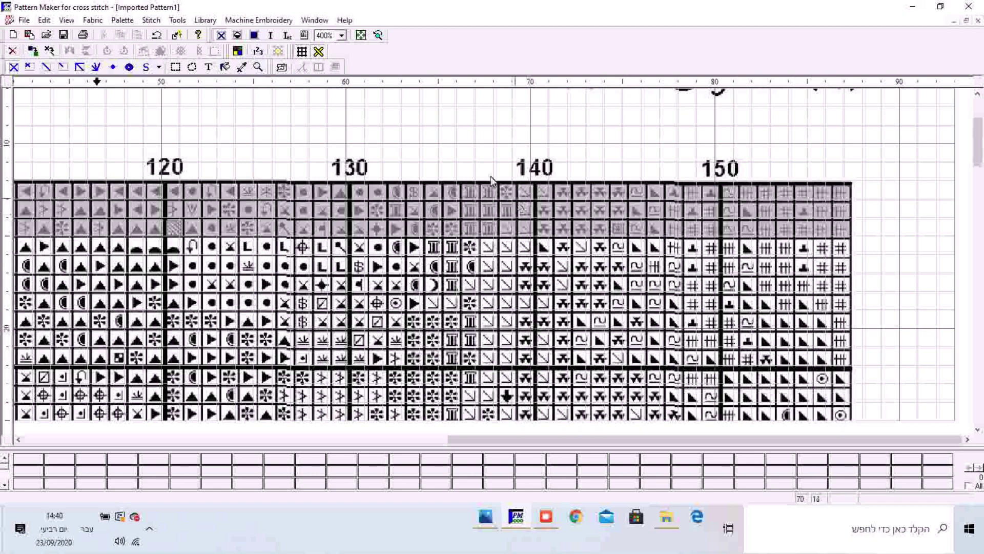
{"action": "left_click", "coordinate": [341, 35]}
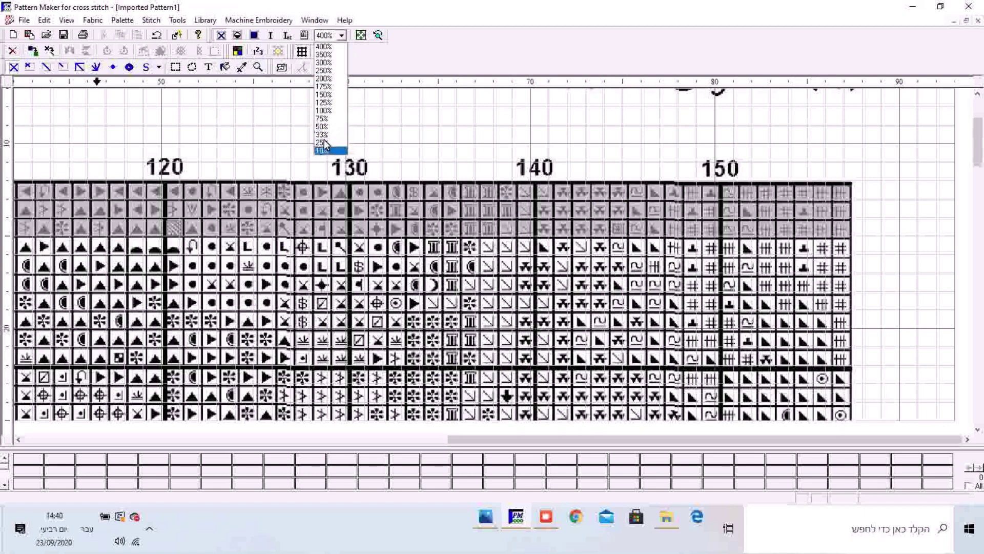
{"action": "left_click", "coordinate": [323, 134]}
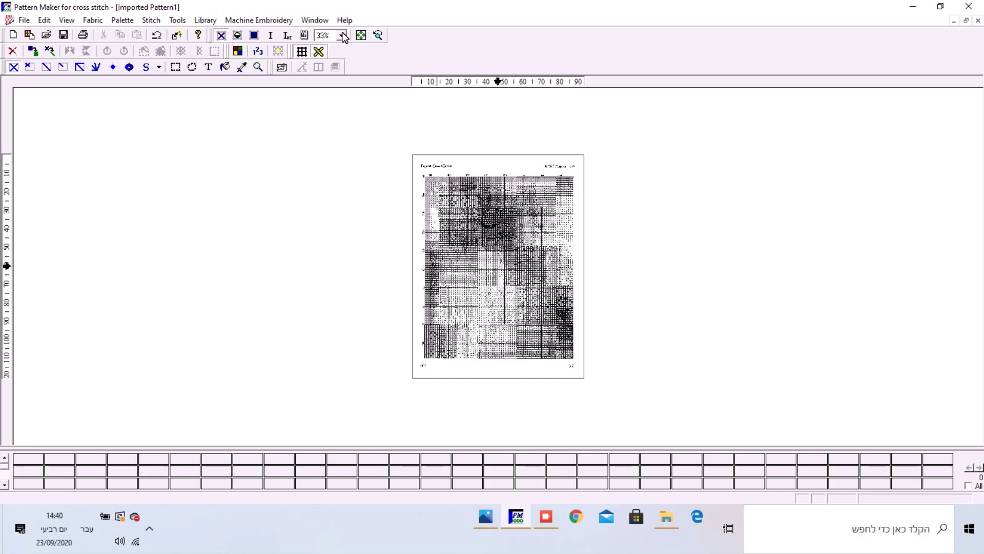
Select the entire 93 by 121 stitch pattern at 100% and clear the selection
{"action": "left_click", "coordinate": [342, 35]}
{"action": "left_click", "coordinate": [324, 105]}
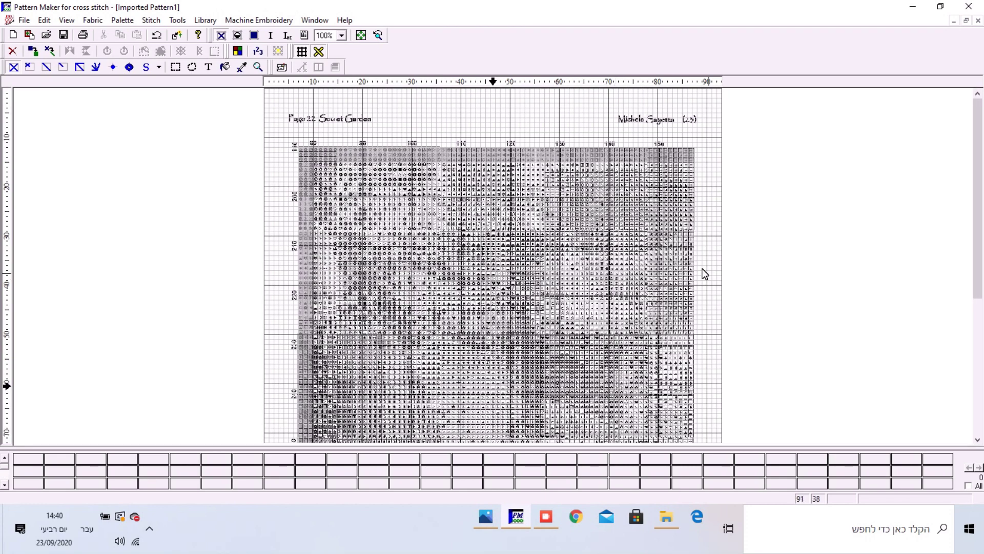
{"action": "left_click", "coordinate": [746, 291]}
{"action": "left_click", "coordinate": [572, 283]}
{"action": "left_click", "coordinate": [737, 285]}
{"action": "left_click", "coordinate": [579, 283]}
{"action": "key", "text": "ctrl+a"}
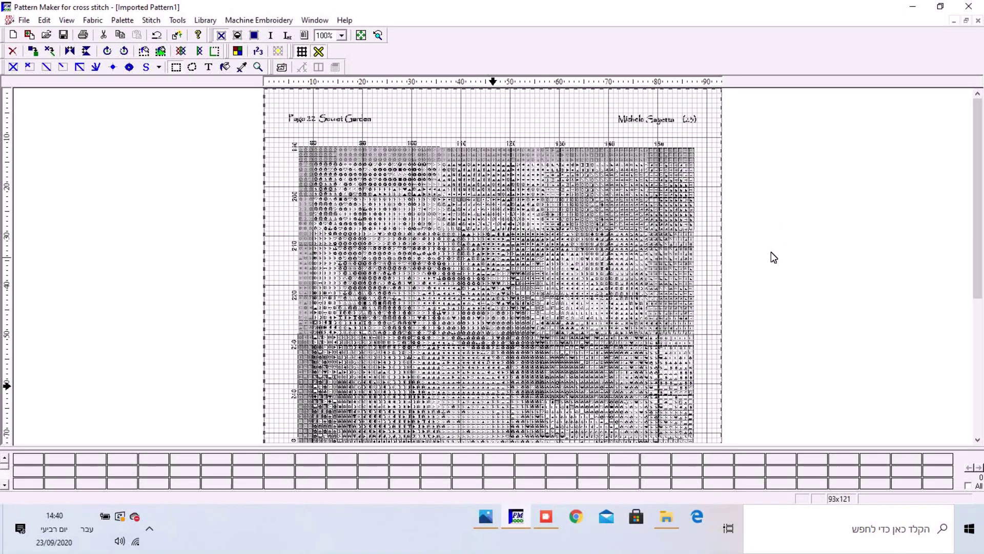
{"action": "left_click", "coordinate": [765, 299]}
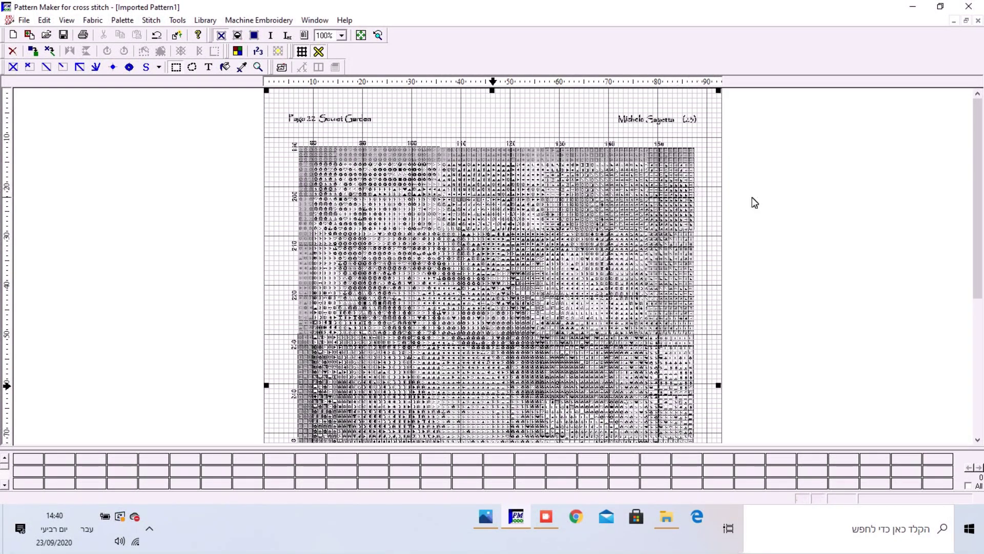
Load the palette file Secret Garden.pal from the Secret_Garden folder, with the chart's first rows and columns in view at 300%
{"action": "left_click", "coordinate": [341, 35]}
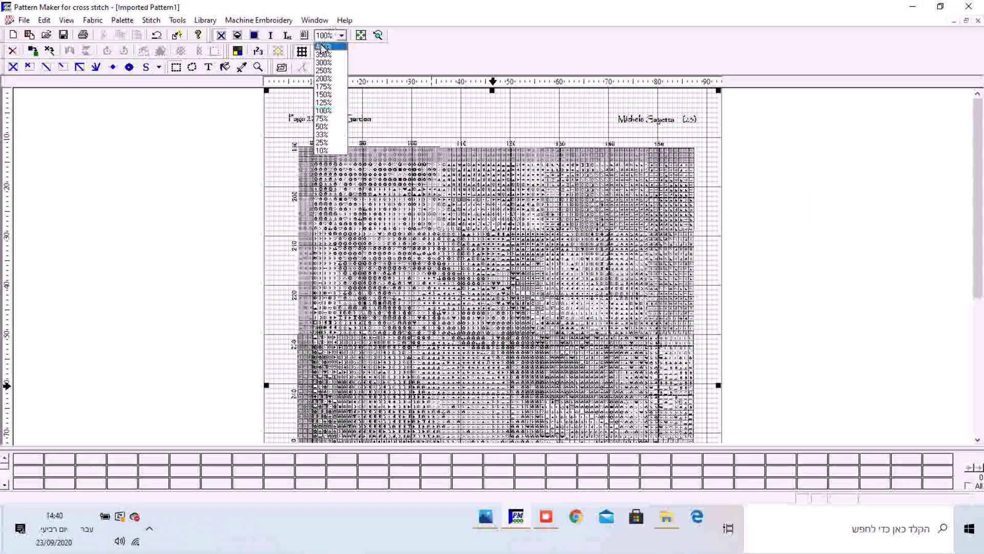
{"action": "left_click", "coordinate": [324, 62]}
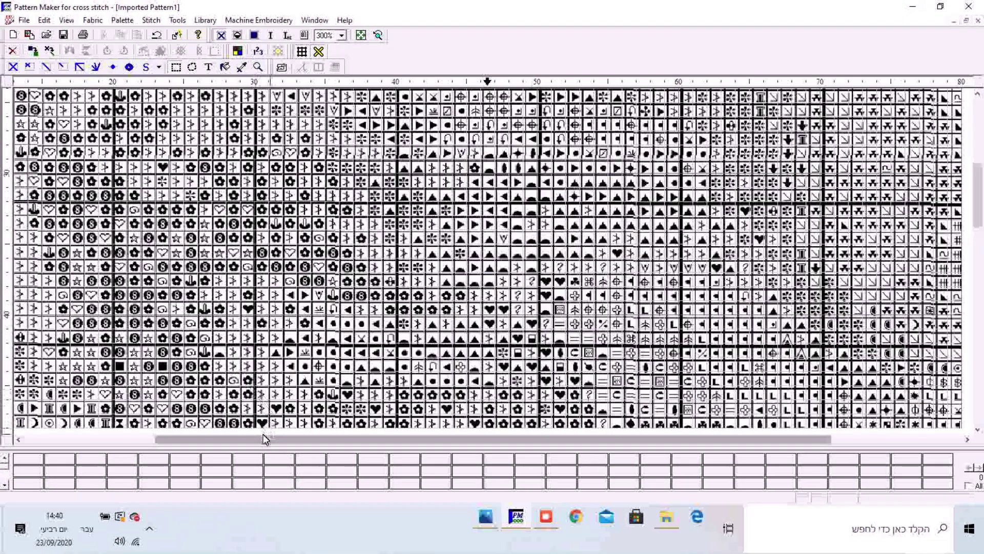
{"action": "left_click_drag", "start_coordinate": [263, 434], "coordinate": [157, 434]}
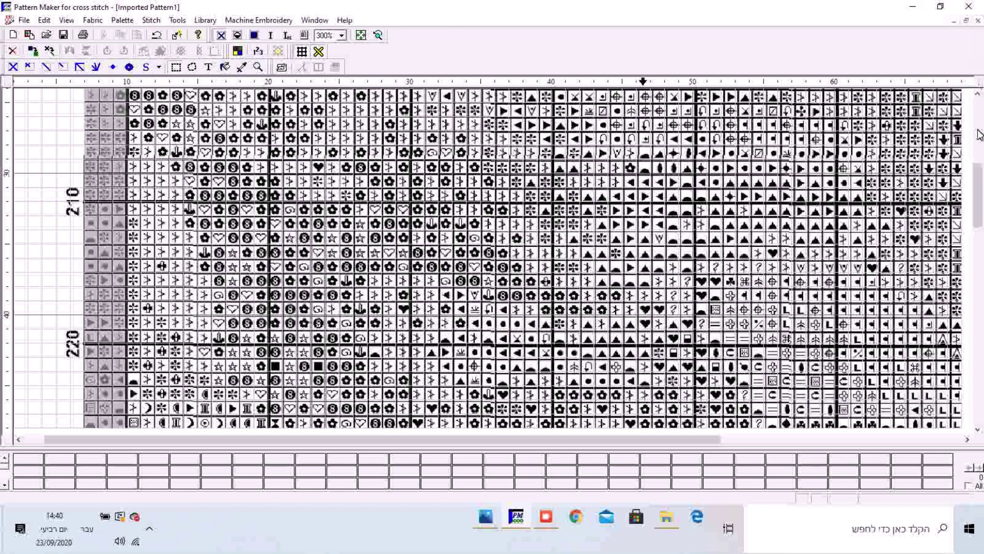
{"action": "left_click_drag", "start_coordinate": [973, 170], "coordinate": [973, 135]}
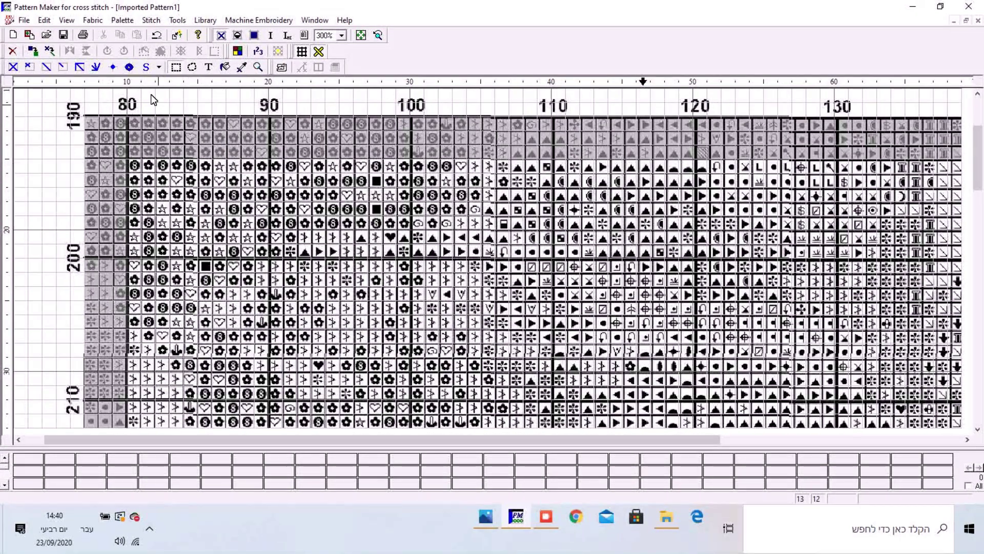
{"action": "left_click", "coordinate": [122, 20]}
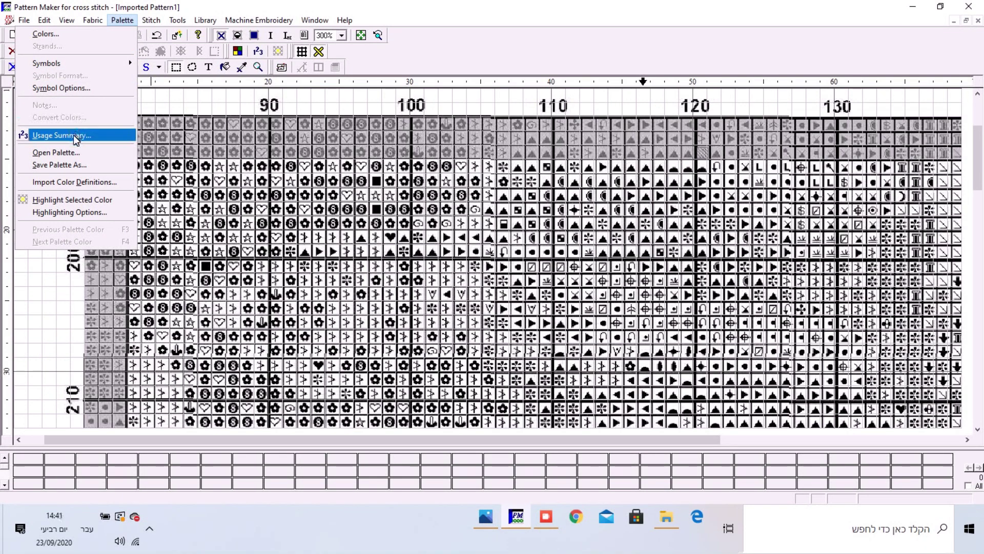
{"action": "left_click", "coordinate": [71, 154]}
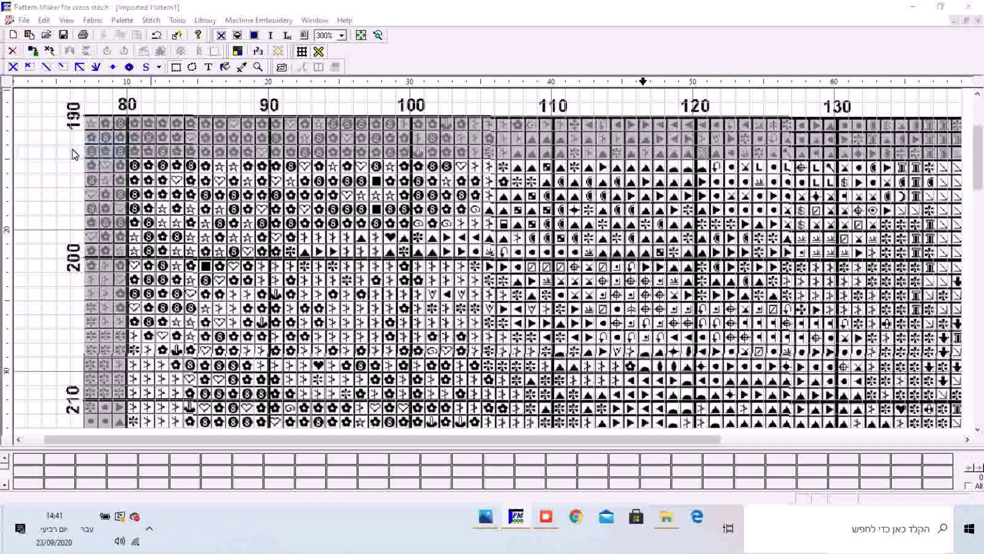
{"action": "left_click", "coordinate": [59, 158]}
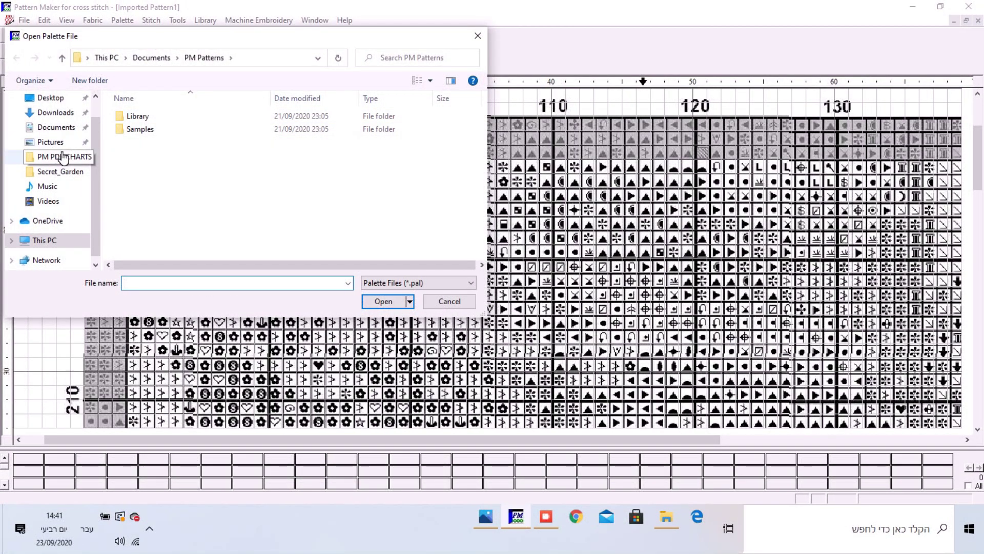
{"action": "left_click", "coordinate": [124, 129]}
{"action": "double_click", "coordinate": [124, 129]}
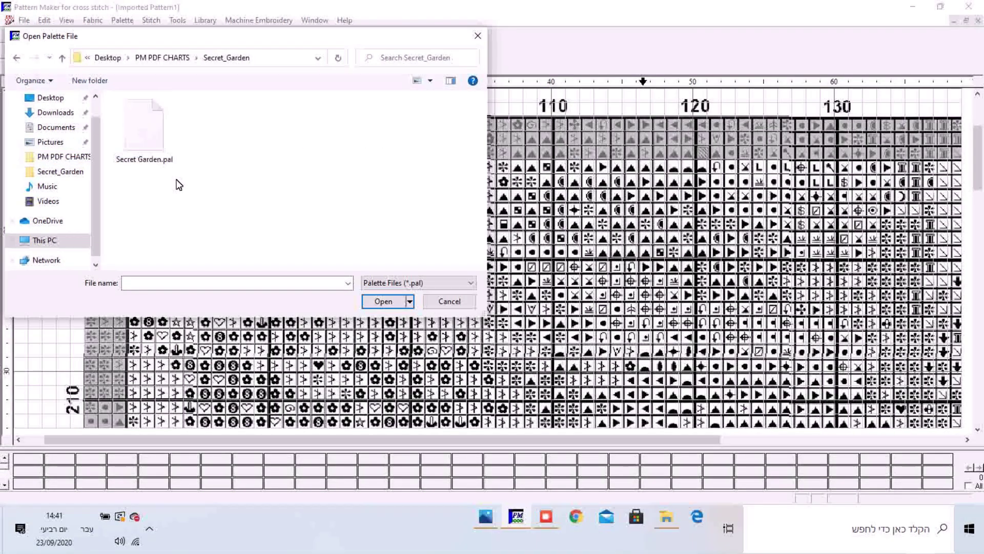
{"action": "double_click", "coordinate": [150, 108]}
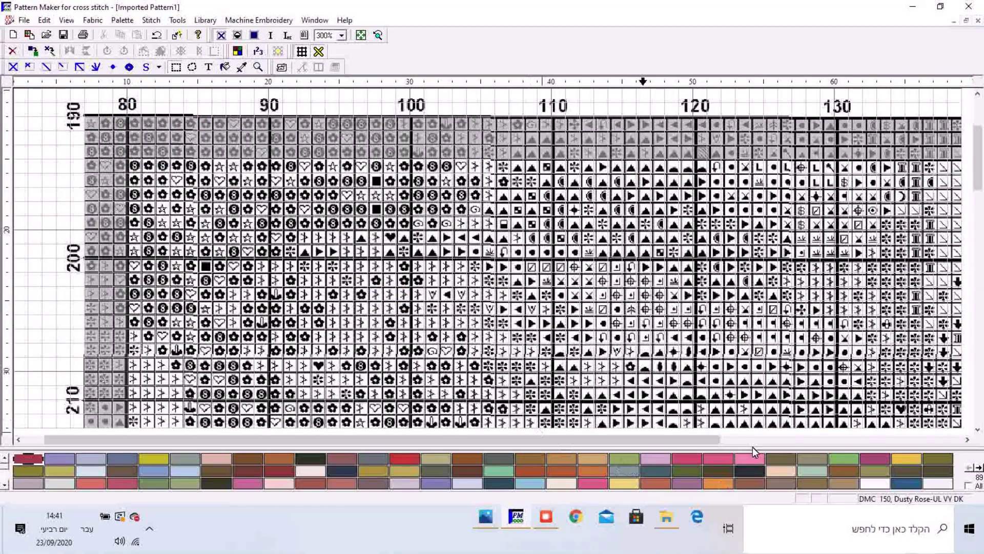
{"action": "left_click", "coordinate": [4, 484]}
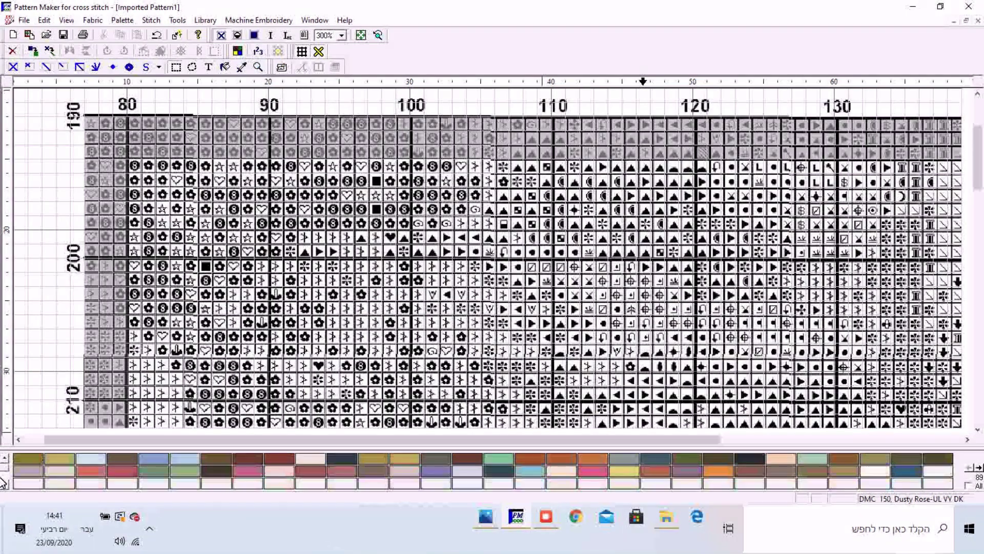
{"action": "left_click", "coordinate": [4, 456]}
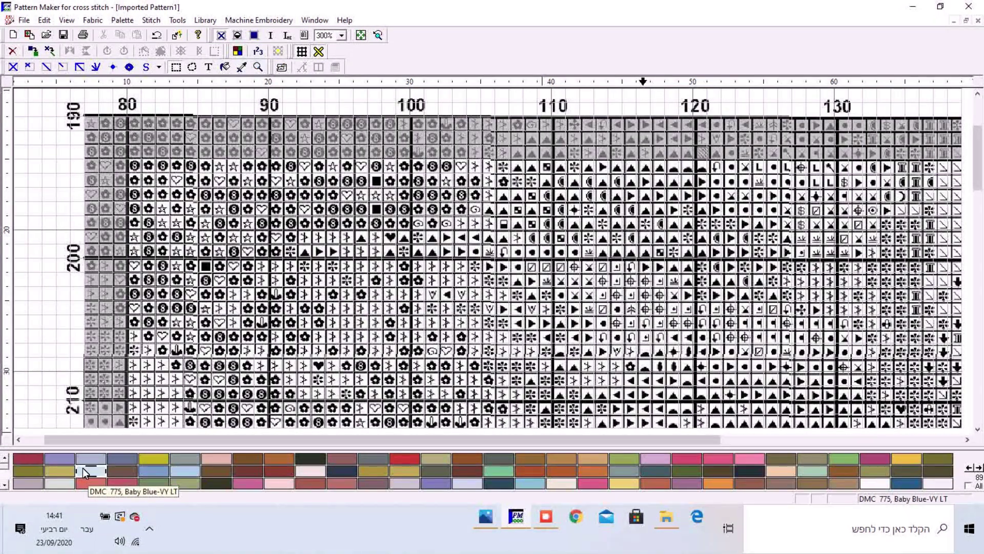
Allow color behind symbols in the symbol format options, starting from DMC 775 Baby Blue-VY LT, and close the palette options
{"action": "double_click", "coordinate": [82, 468]}
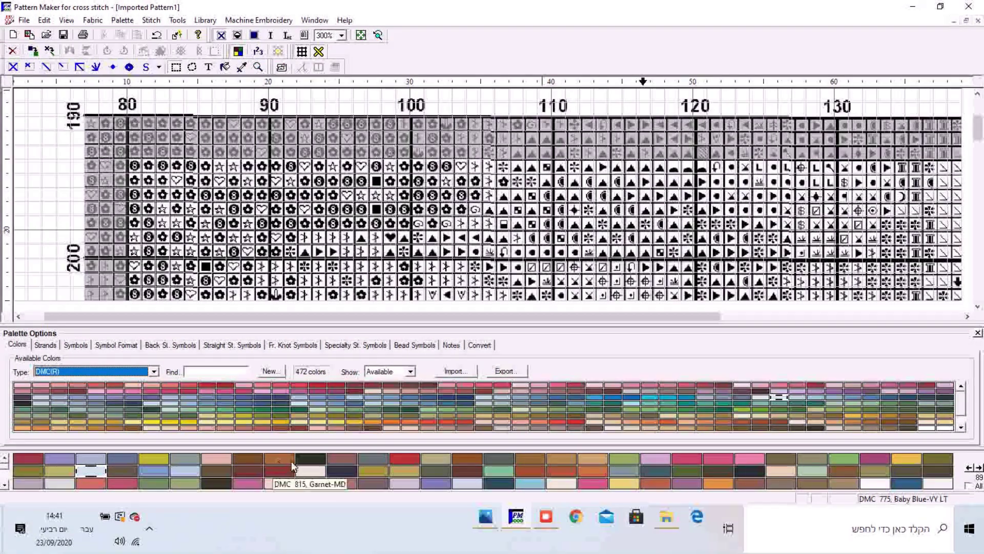
{"action": "left_click", "coordinate": [76, 345]}
{"action": "left_click", "coordinate": [102, 345]}
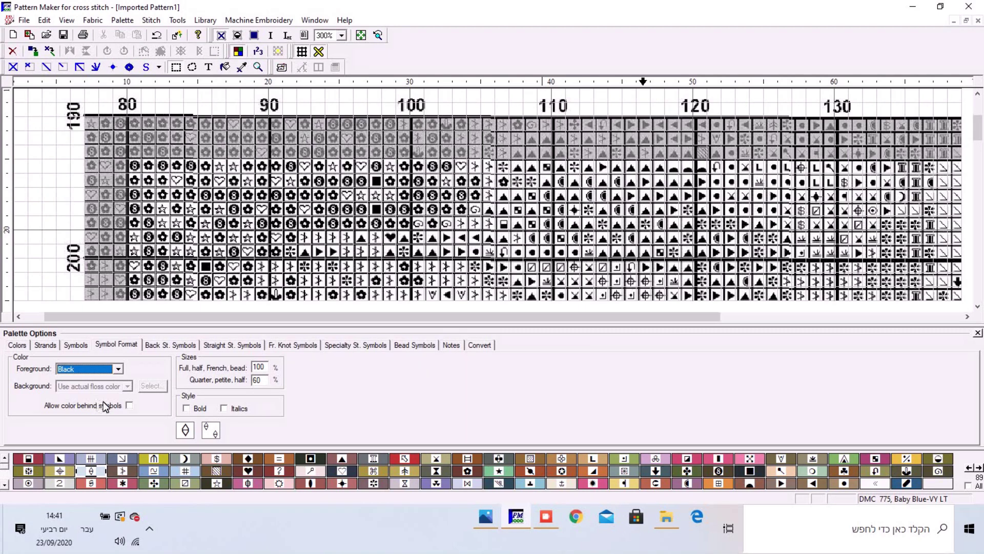
{"action": "left_click", "coordinate": [128, 405]}
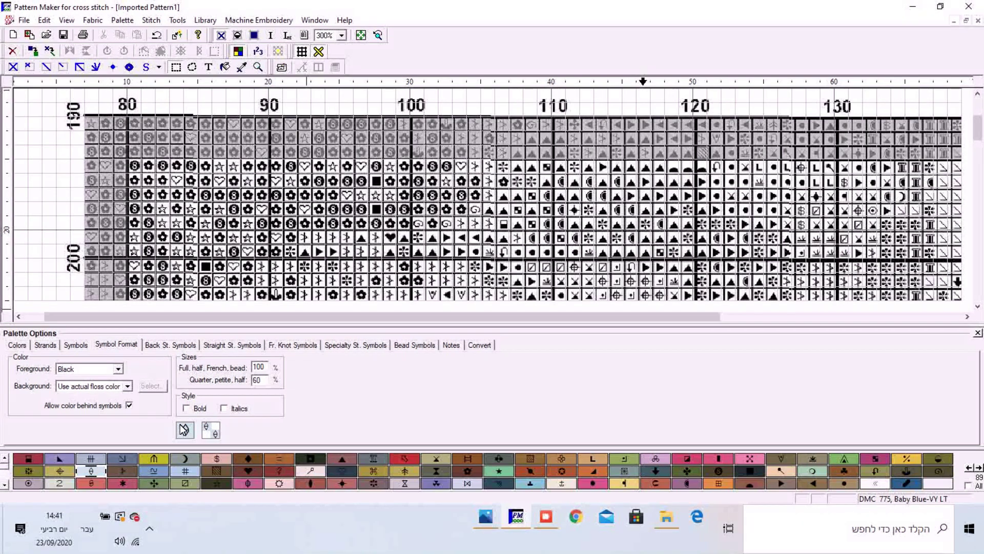
{"action": "left_click", "coordinate": [978, 333]}
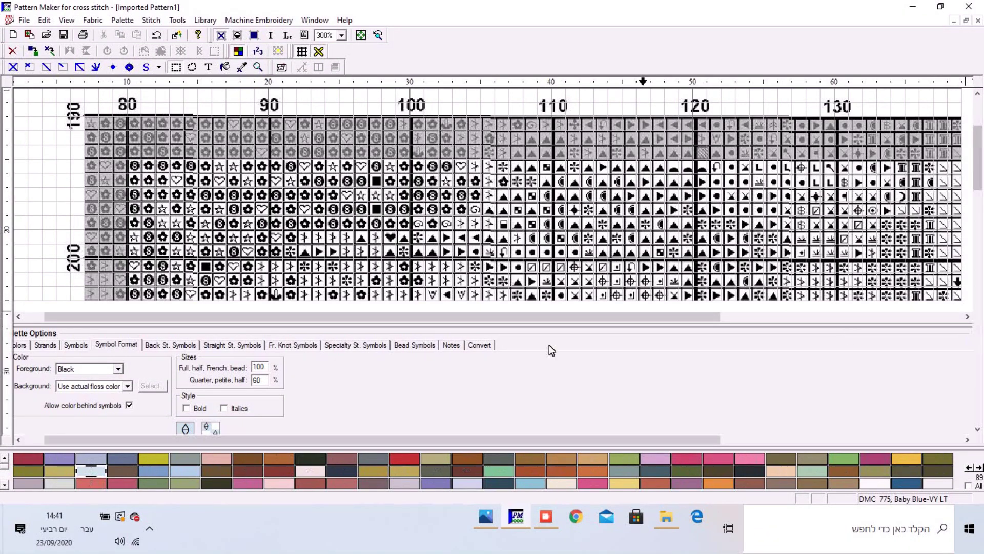
Make the symbol of DMC 166 Moss Green-MD LT bold and close the palette options
{"action": "double_click", "coordinate": [139, 458]}
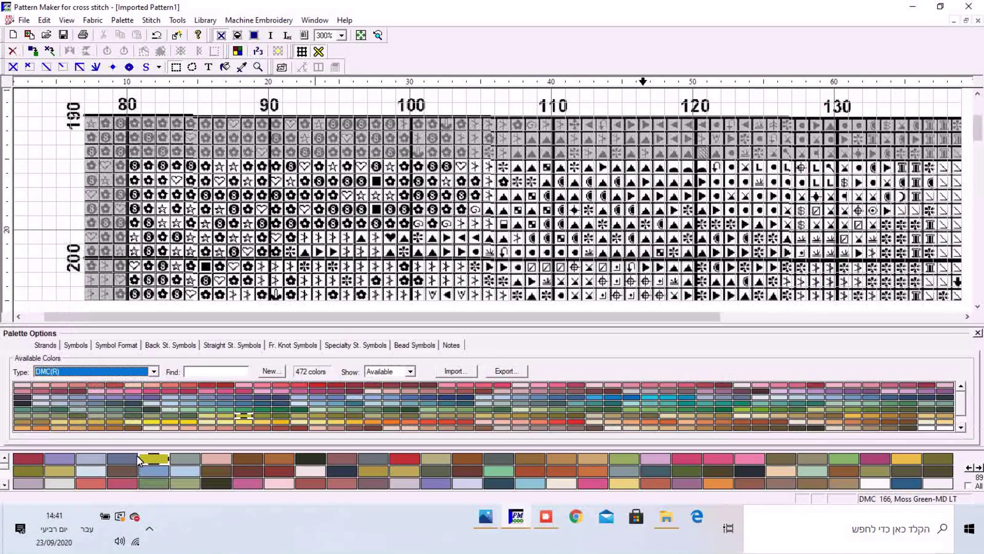
{"action": "left_click", "coordinate": [117, 345]}
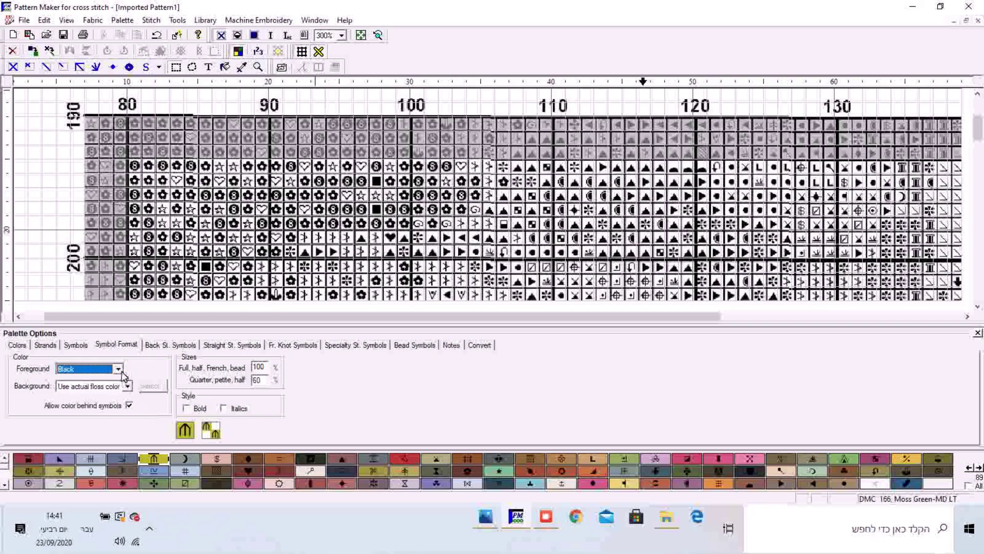
{"action": "left_click", "coordinate": [185, 405]}
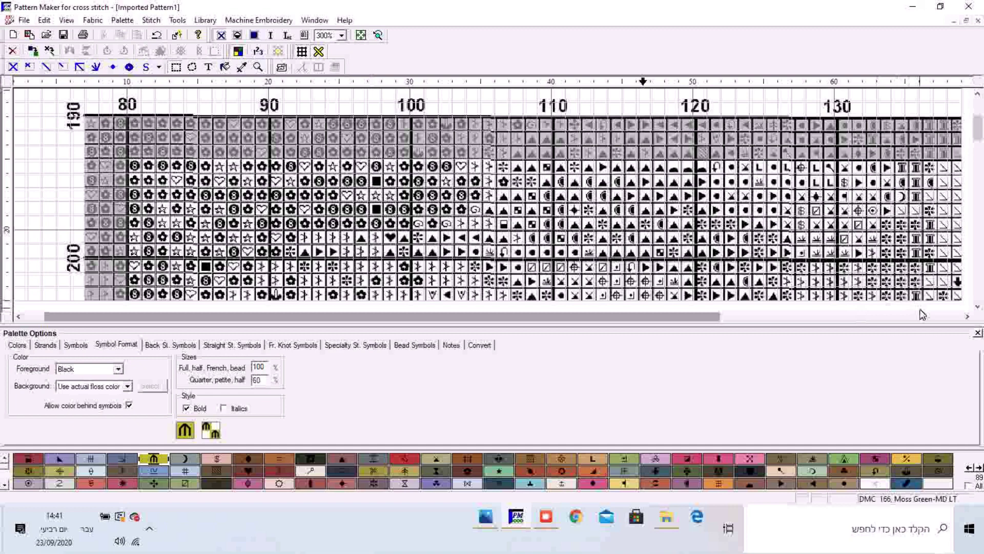
{"action": "left_click", "coordinate": [977, 333]}
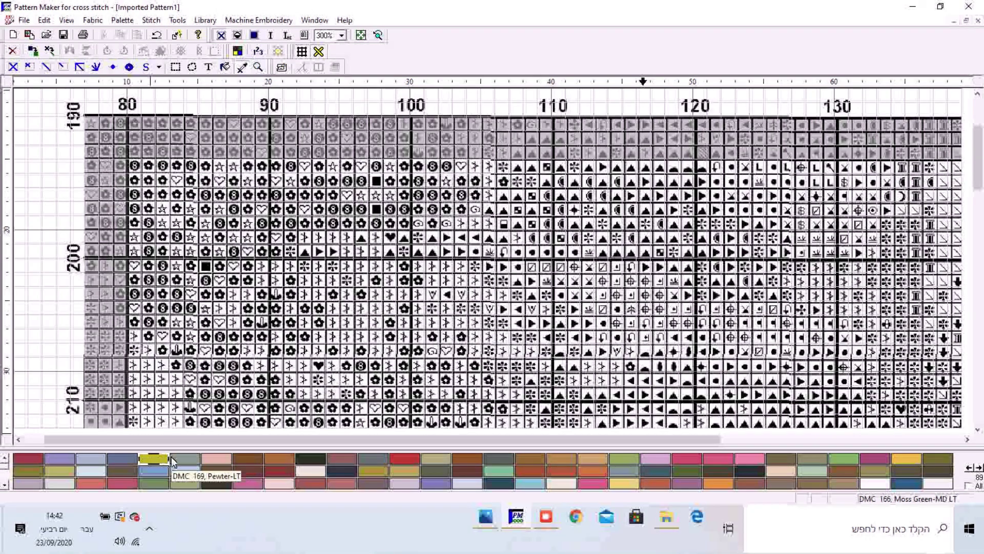
Try the bold style on the symbol of DMC 800 Delft Blue-Pale and switch it off again
{"action": "double_click", "coordinate": [185, 470]}
{"action": "left_click", "coordinate": [114, 345]}
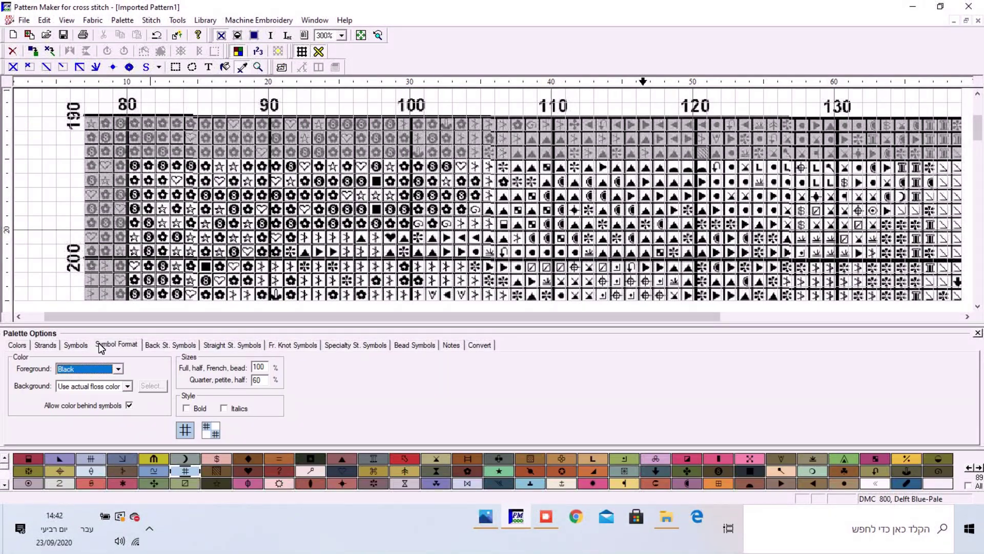
{"action": "key", "text": "alt+b"}
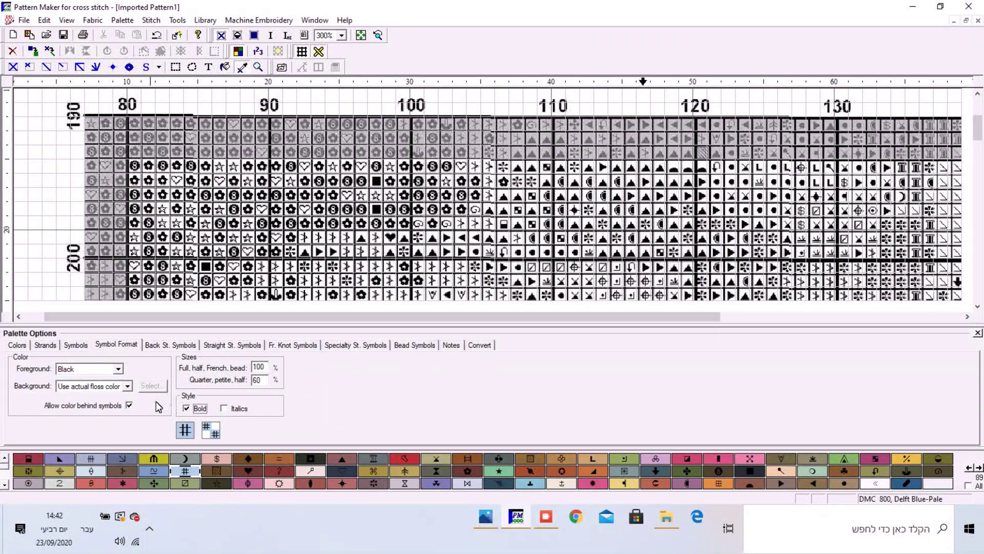
{"action": "left_click", "coordinate": [124, 399]}
Reduce the height of the palette options area and close it with DMC 310 Black selected
{"action": "left_click_drag", "start_coordinate": [347, 325], "coordinate": [343, 401]}
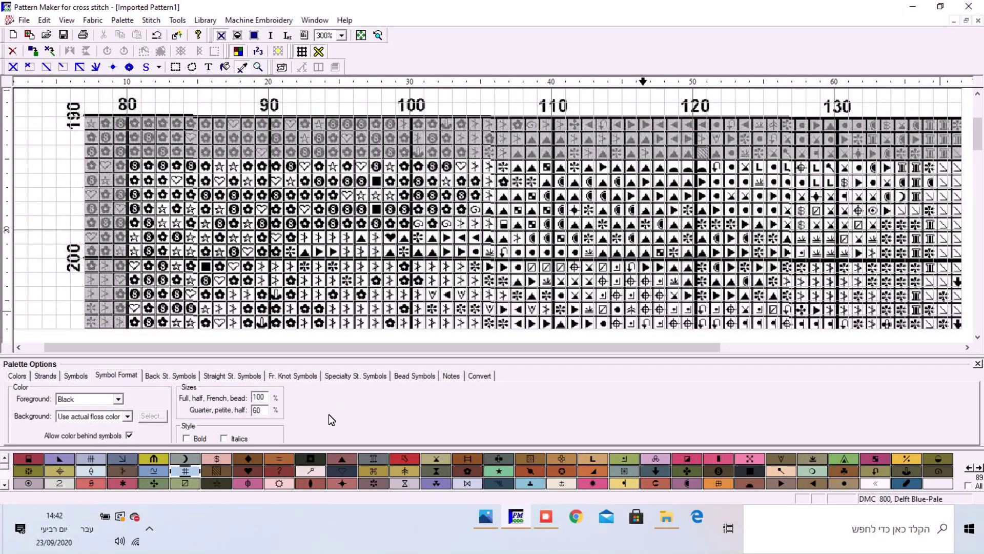
{"action": "left_click", "coordinate": [311, 454]}
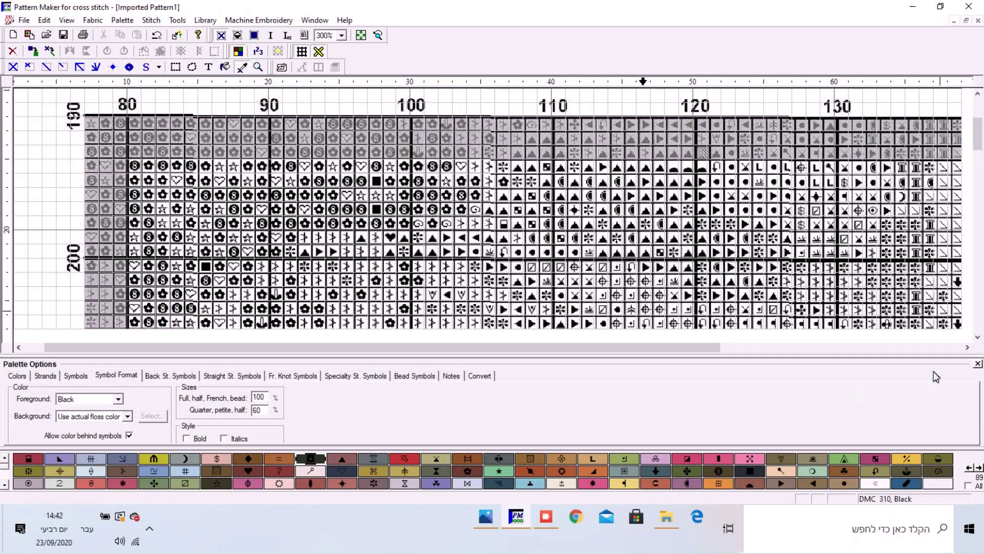
{"action": "left_click", "coordinate": [974, 363]}
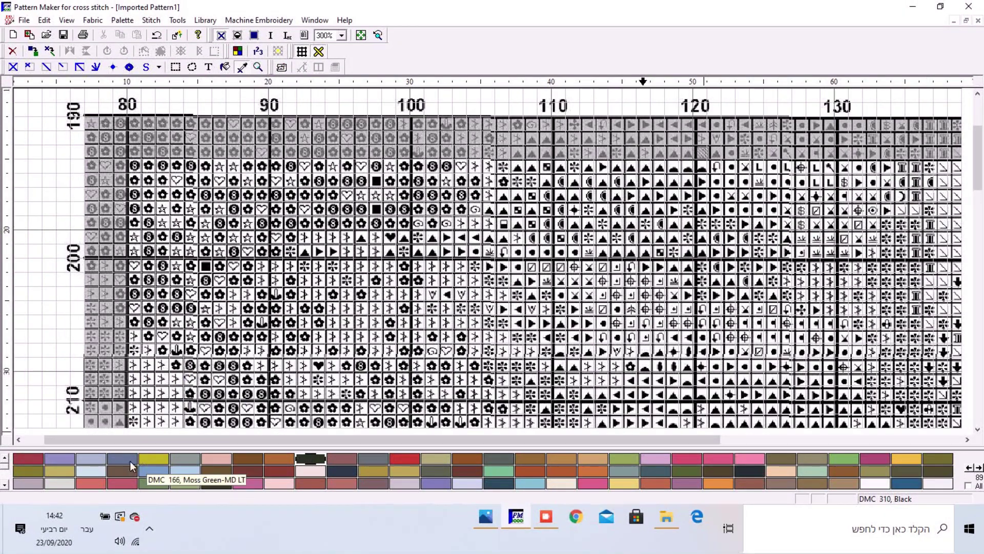
Try the symbol color settings of DMC 310, then restore color behind symbols, the actual floss color background and the black foreground
{"action": "double_click", "coordinate": [298, 460]}
{"action": "left_click", "coordinate": [117, 374]}
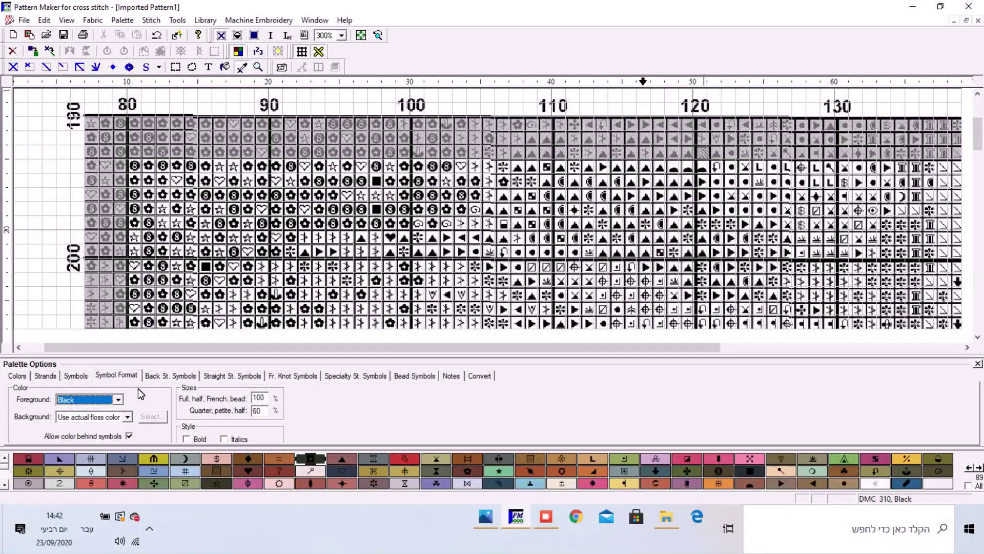
{"action": "left_click", "coordinate": [117, 433]}
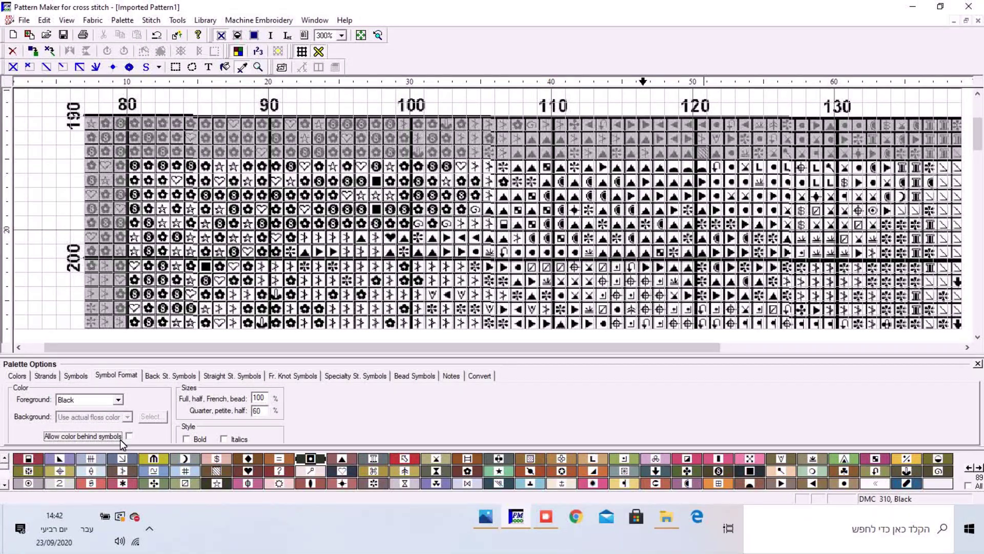
{"action": "left_click", "coordinate": [122, 417]}
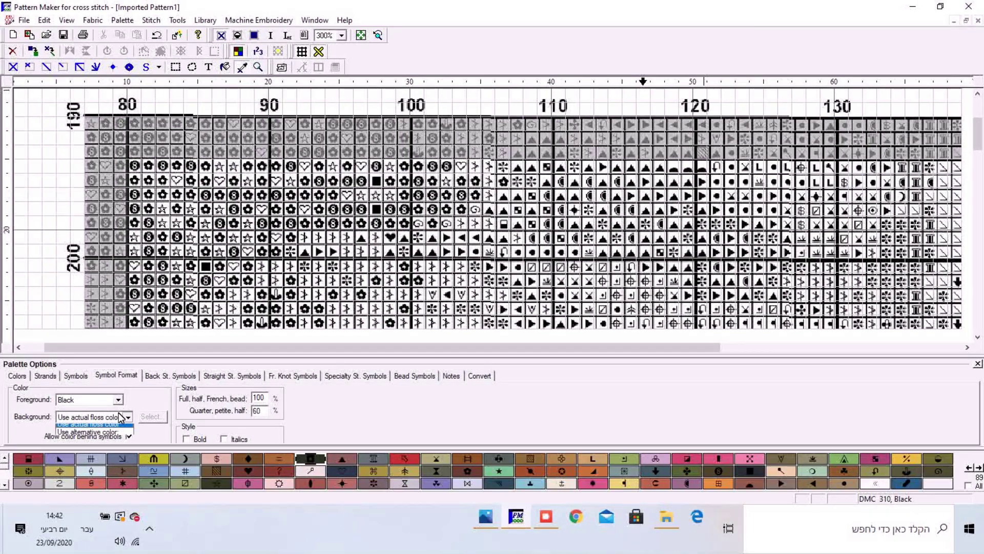
{"action": "left_click", "coordinate": [107, 435]}
{"action": "left_click", "coordinate": [113, 417]}
{"action": "left_click", "coordinate": [107, 426]}
{"action": "left_click", "coordinate": [117, 398]}
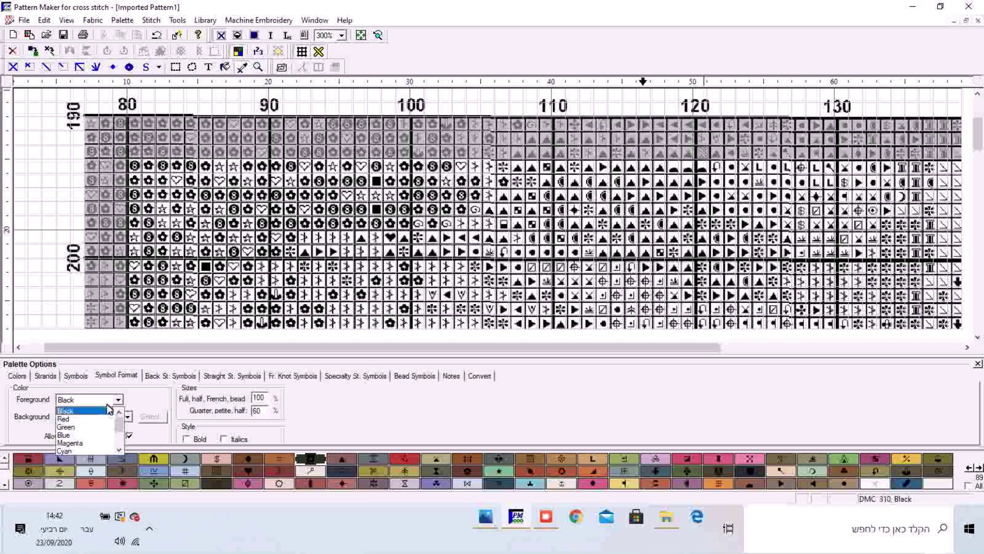
{"action": "left_click", "coordinate": [100, 410]}
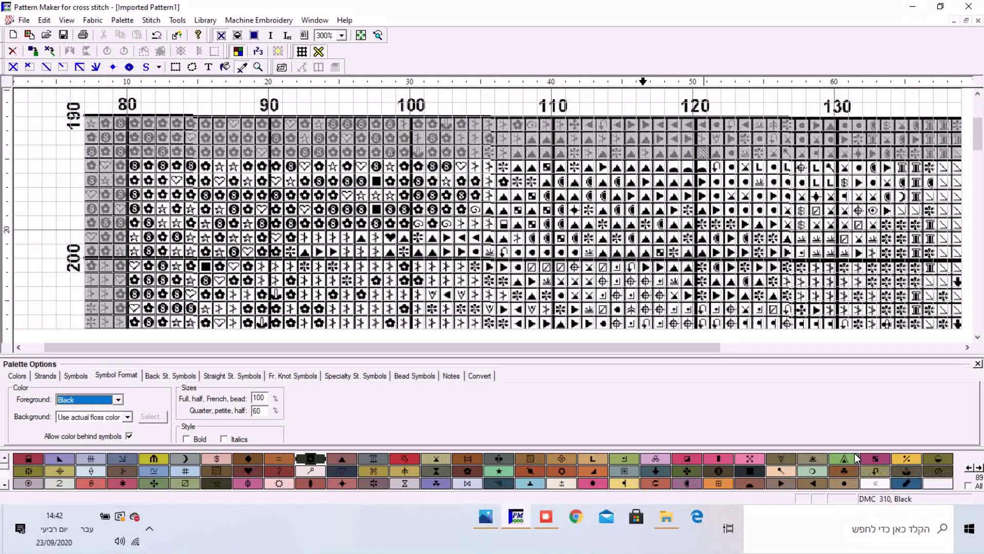
{"action": "left_click", "coordinate": [978, 364]}
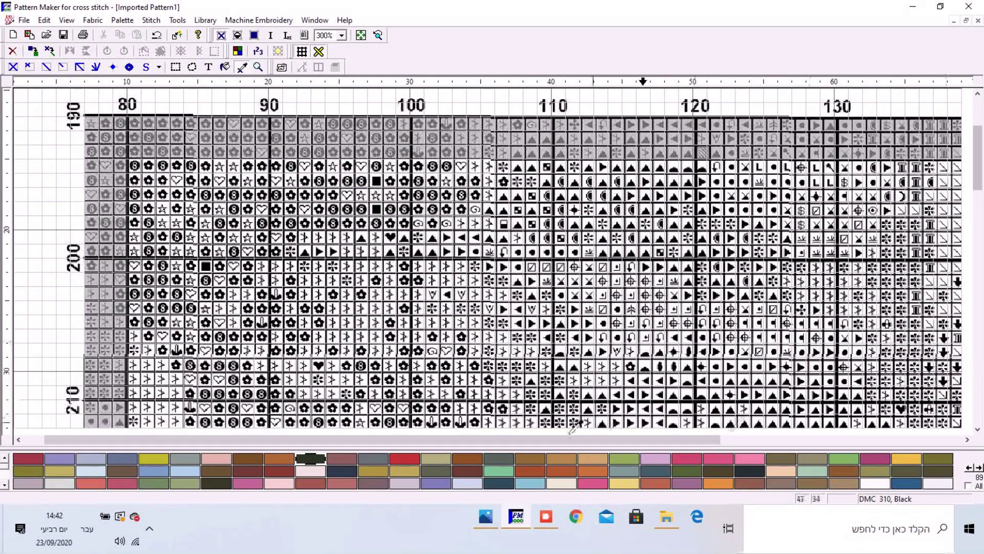
Reopen the symbol format options so the palette displays its symbols, and select DMC 938 Coffee Brown-UL DK
{"action": "double_click", "coordinate": [305, 453]}
{"action": "left_click", "coordinate": [114, 375]}
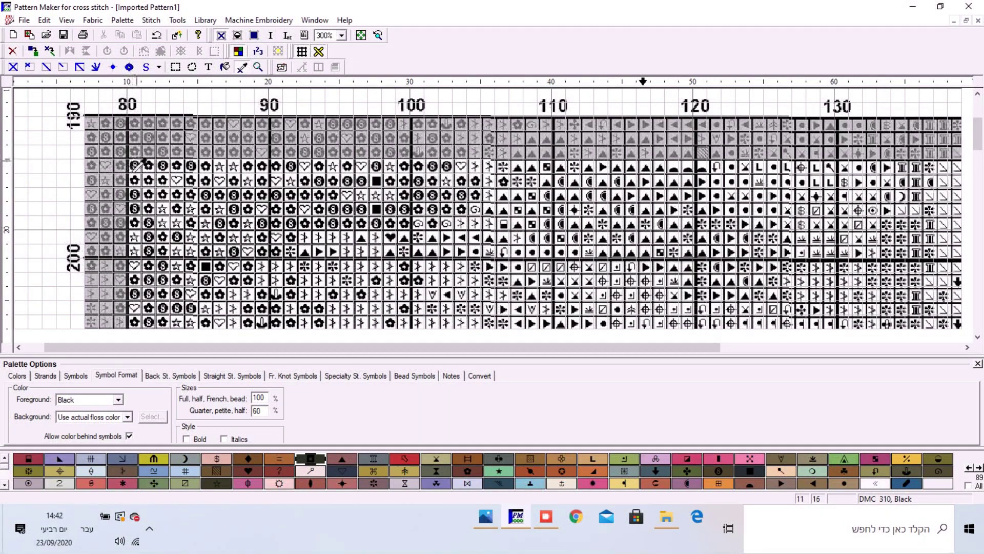
{"action": "left_click", "coordinate": [711, 468]}
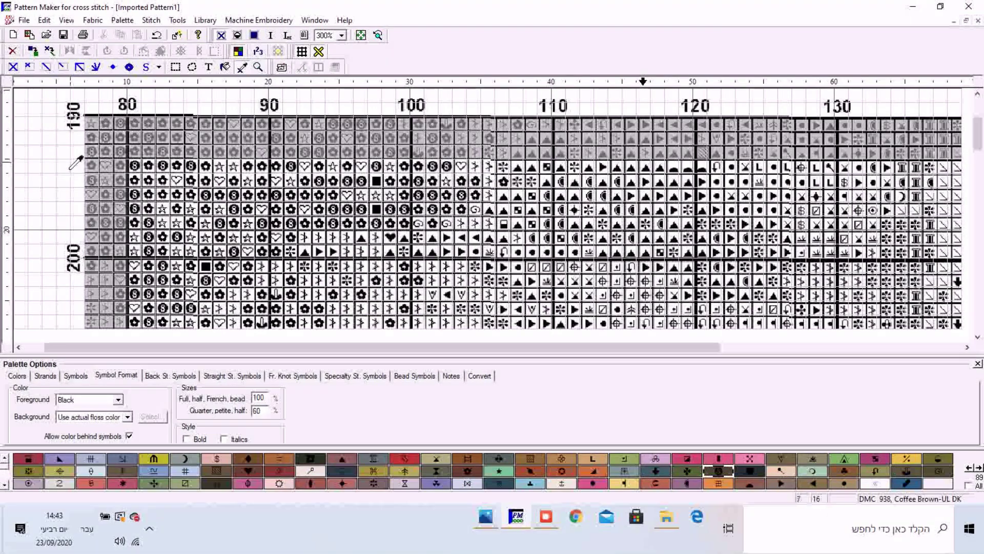
Place full cross stitches in DMC 938 over the circled 8 symbols between chart columns 80 and 88
{"action": "left_click", "coordinate": [14, 67]}
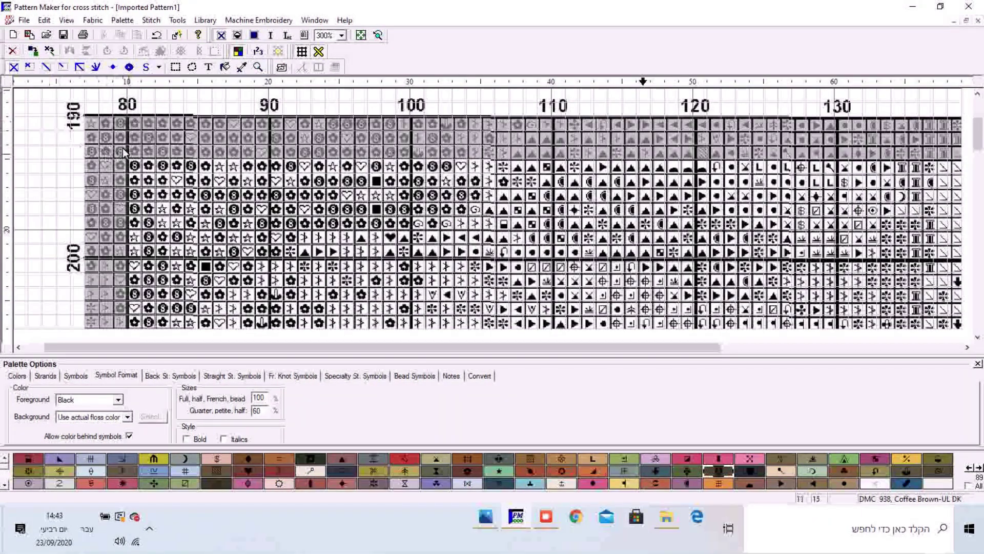
{"action": "left_click", "coordinate": [134, 165]}
{"action": "left_click", "coordinate": [163, 165]}
{"action": "left_click", "coordinate": [135, 194]}
{"action": "left_click", "coordinate": [133, 208]}
{"action": "mouse_move", "coordinate": [141, 218]}
{"action": "left_mouse_down"}
{"action": "mouse_move", "coordinate": [158, 280]}
{"action": "mouse_move", "coordinate": [132, 285]}
{"action": "mouse_move", "coordinate": [140, 318]}
{"action": "mouse_move", "coordinate": [179, 301]}
{"action": "mouse_move", "coordinate": [174, 290]}
{"action": "mouse_move", "coordinate": [214, 240]}
{"action": "mouse_move", "coordinate": [229, 248]}
{"action": "mouse_move", "coordinate": [217, 224]}
{"action": "mouse_move", "coordinate": [208, 195]}
{"action": "left_mouse_up"}
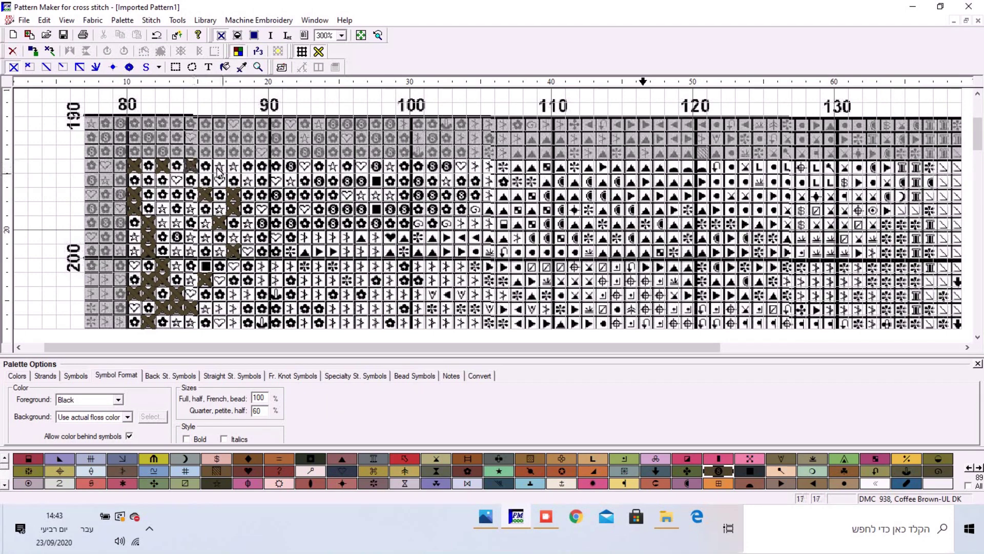
Show stitches as solid blocks and fill the remaining circled 8 symbols up to about column 104 with DMC 938
{"action": "left_click", "coordinate": [246, 28]}
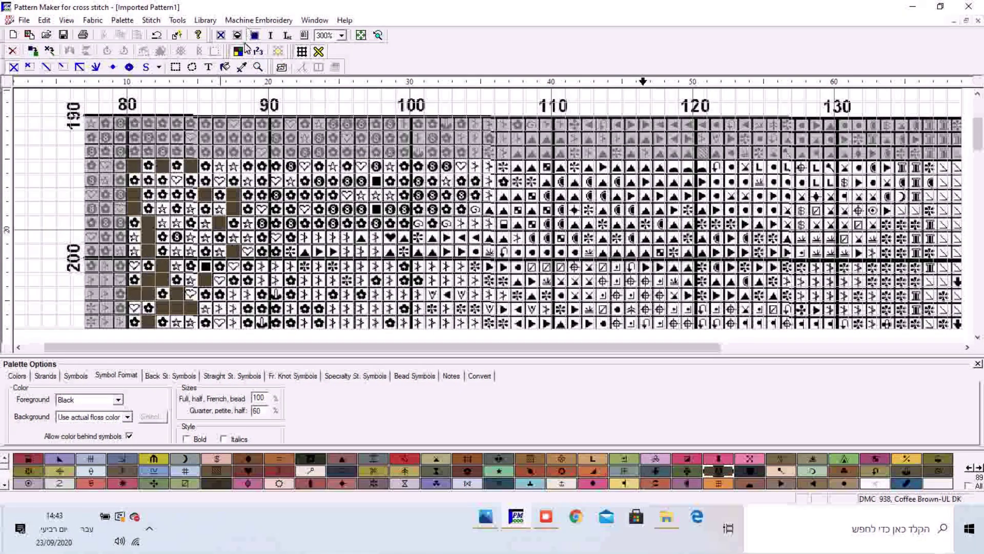
{"action": "left_click", "coordinate": [276, 195]}
{"action": "left_click", "coordinate": [290, 165]}
{"action": "left_click", "coordinate": [262, 223]}
{"action": "left_click", "coordinate": [290, 223]}
{"action": "left_click", "coordinate": [333, 223]}
{"action": "left_click", "coordinate": [333, 209]}
{"action": "left_click", "coordinate": [347, 210]}
{"action": "left_click", "coordinate": [361, 209]}
{"action": "left_click", "coordinate": [348, 181]}
{"action": "left_click", "coordinate": [361, 181]}
{"action": "left_click", "coordinate": [375, 165]}
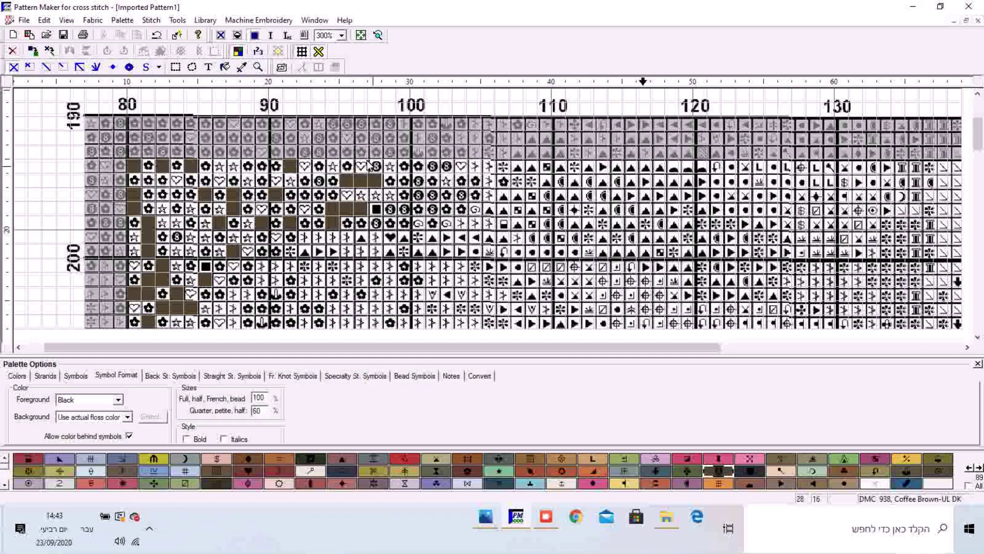
{"action": "left_click", "coordinate": [318, 181]}
{"action": "left_click", "coordinate": [375, 223]}
{"action": "left_click", "coordinate": [390, 209]}
{"action": "left_click", "coordinate": [404, 209]}
{"action": "left_click", "coordinate": [418, 195]}
{"action": "left_click", "coordinate": [418, 181]}
{"action": "left_click", "coordinate": [432, 166]}
{"action": "left_click", "coordinate": [447, 167]}
{"action": "left_click", "coordinate": [461, 195]}
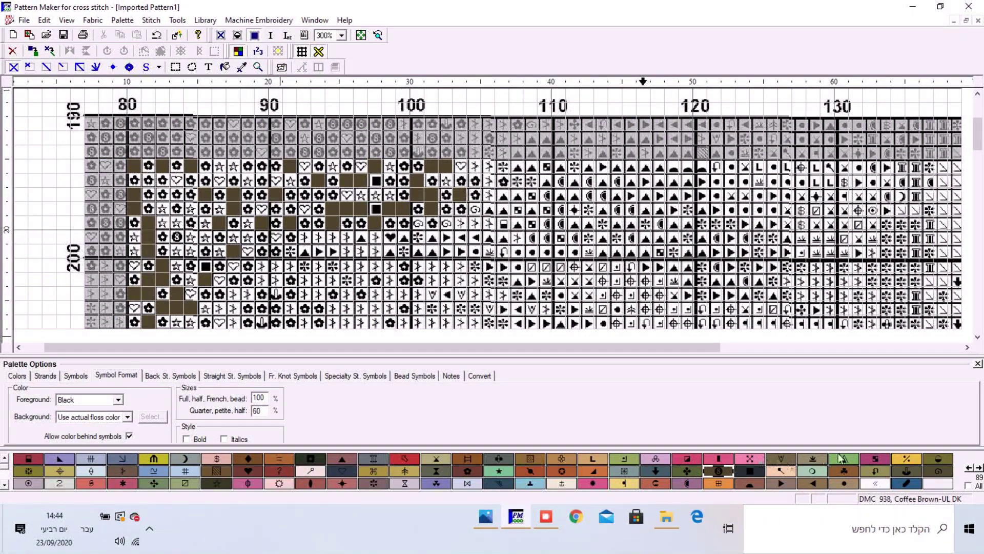
Fill the chart's upper rows from column 80 to about 116 with full stitches in DMC 902 Antique Mauve-VY DK, starting on the flower symbols
{"action": "left_click", "coordinate": [468, 470]}
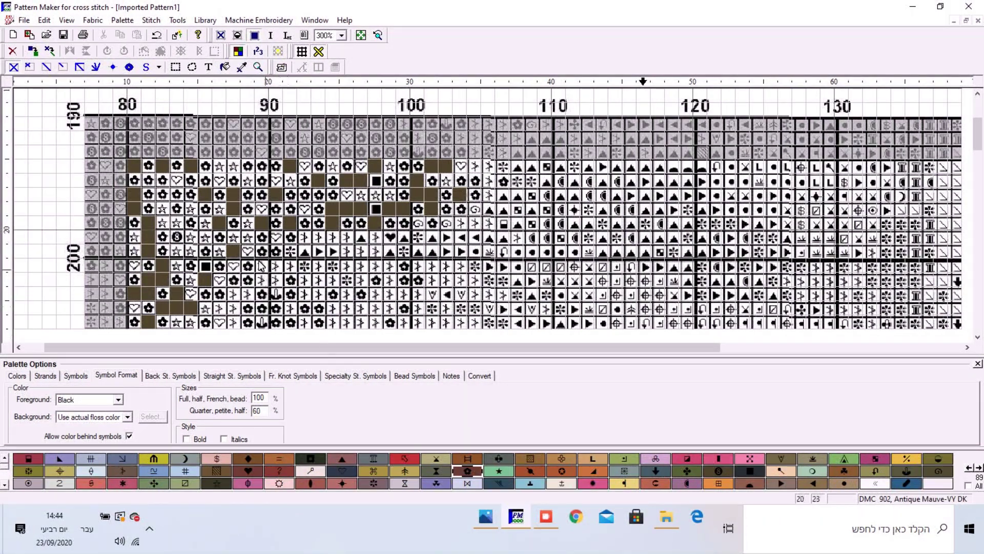
{"action": "left_click_drag", "start_coordinate": [147, 173], "coordinate": [148, 171]}
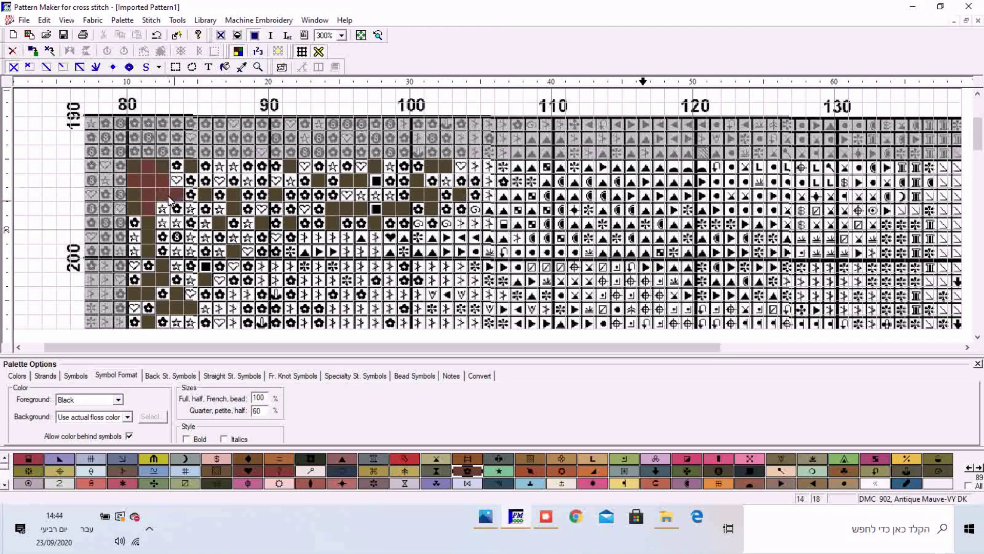
{"action": "mouse_move", "coordinate": [179, 185]}
{"action": "left_mouse_down"}
{"action": "mouse_move", "coordinate": [197, 167]}
{"action": "mouse_move", "coordinate": [173, 159]}
{"action": "mouse_move", "coordinate": [141, 219]}
{"action": "mouse_move", "coordinate": [127, 212]}
{"action": "mouse_move", "coordinate": [133, 270]}
{"action": "mouse_move", "coordinate": [158, 231]}
{"action": "mouse_move", "coordinate": [159, 242]}
{"action": "mouse_move", "coordinate": [211, 190]}
{"action": "mouse_move", "coordinate": [227, 221]}
{"action": "mouse_move", "coordinate": [238, 197]}
{"action": "mouse_move", "coordinate": [255, 190]}
{"action": "mouse_move", "coordinate": [227, 176]}
{"action": "mouse_move", "coordinate": [255, 161]}
{"action": "left_mouse_up"}
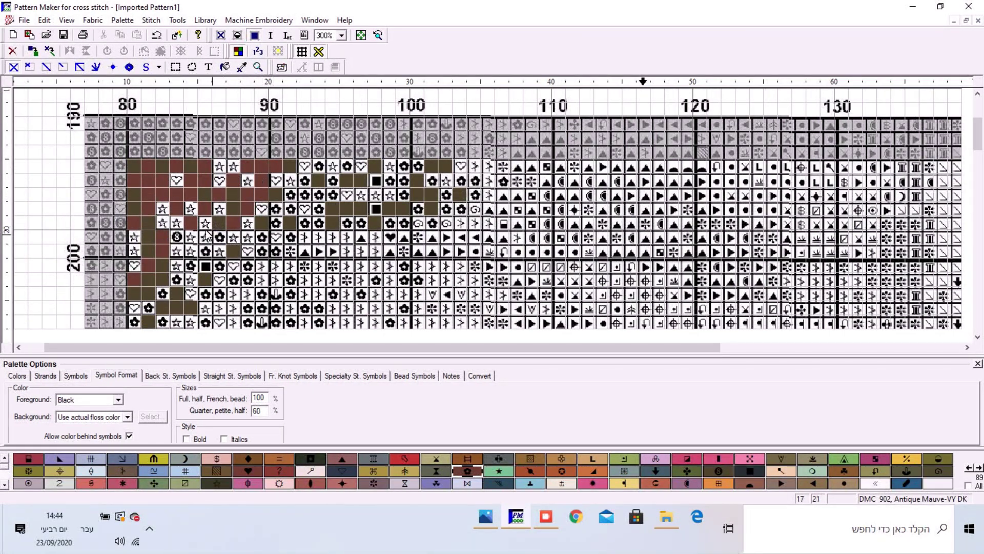
{"action": "mouse_move", "coordinate": [214, 234]}
{"action": "left_mouse_down"}
{"action": "mouse_move", "coordinate": [125, 319]}
{"action": "mouse_move", "coordinate": [153, 317]}
{"action": "mouse_move", "coordinate": [192, 277]}
{"action": "mouse_move", "coordinate": [198, 322]}
{"action": "mouse_move", "coordinate": [215, 261]}
{"action": "mouse_move", "coordinate": [242, 267]}
{"action": "left_mouse_up"}
{"action": "mouse_move", "coordinate": [270, 249]}
{"action": "left_mouse_down"}
{"action": "mouse_move", "coordinate": [270, 210]}
{"action": "mouse_move", "coordinate": [291, 187]}
{"action": "mouse_move", "coordinate": [323, 179]}
{"action": "mouse_move", "coordinate": [291, 175]}
{"action": "mouse_move", "coordinate": [328, 167]}
{"action": "mouse_move", "coordinate": [390, 259]}
{"action": "mouse_move", "coordinate": [507, 223]}
{"action": "mouse_move", "coordinate": [448, 212]}
{"action": "mouse_move", "coordinate": [632, 233]}
{"action": "left_mouse_up"}
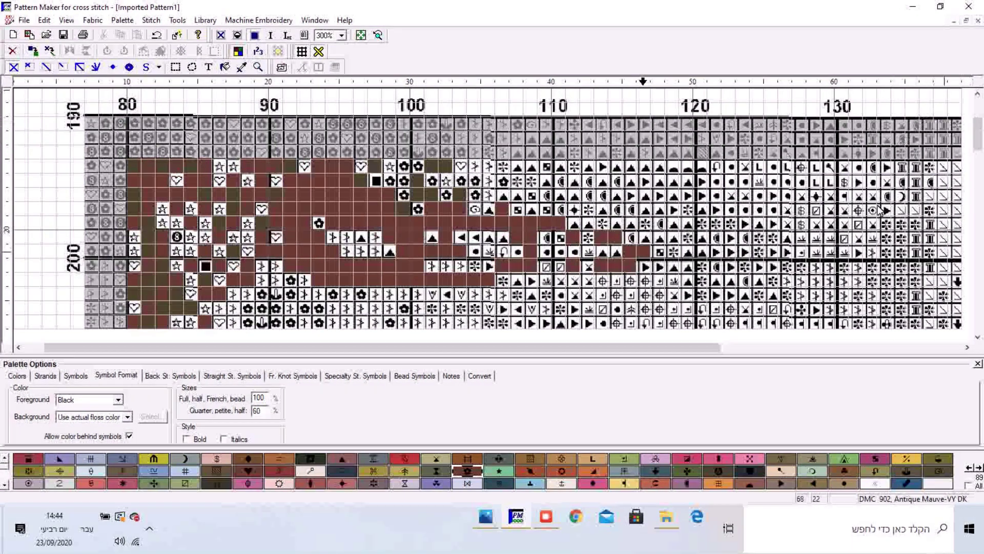
Zoom out to 150%, select the whole traced pattern and copy its stitches
{"action": "left_click", "coordinate": [341, 35]}
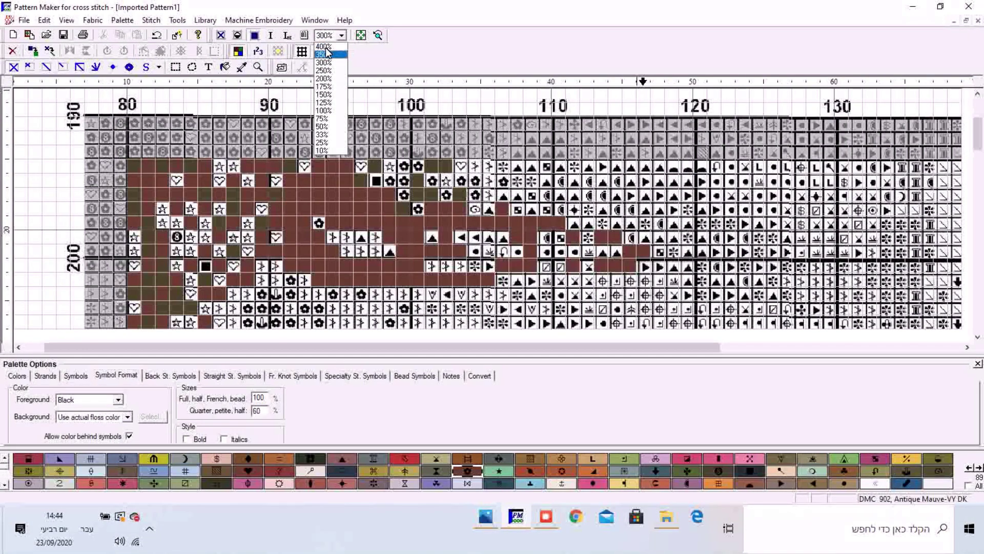
{"action": "left_click", "coordinate": [324, 95]}
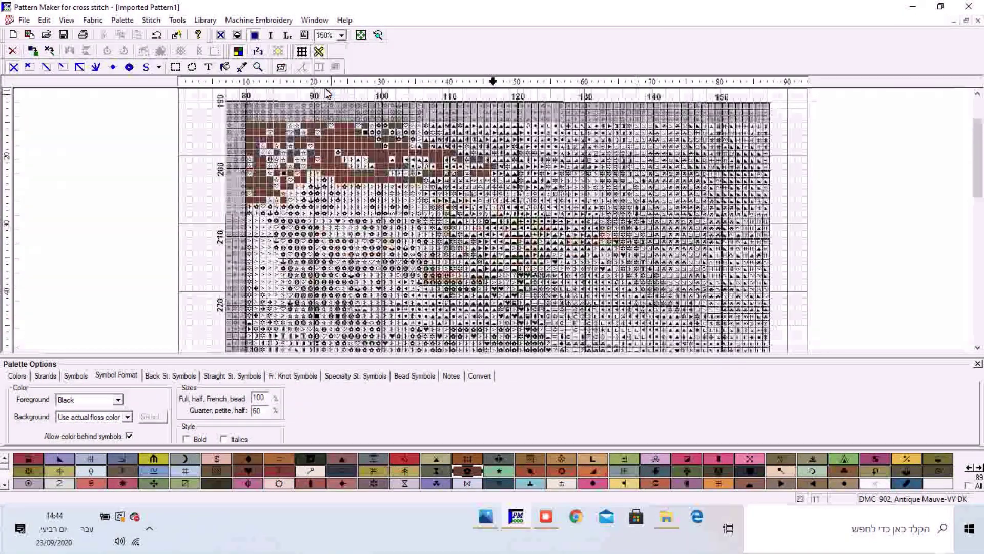
{"action": "left_click", "coordinate": [396, 122]}
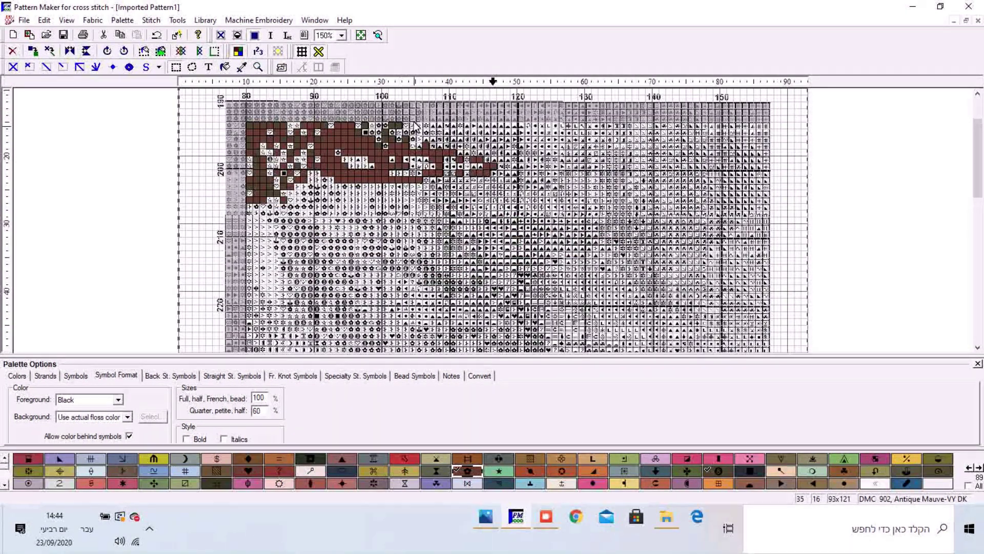
{"action": "key", "text": "ctrl+c"}
Start a new pattern and enter a finished fabric size of 200 by 100 mm
{"action": "left_click", "coordinate": [44, 20]}
{"action": "mouse_move", "coordinate": [23, 21]}
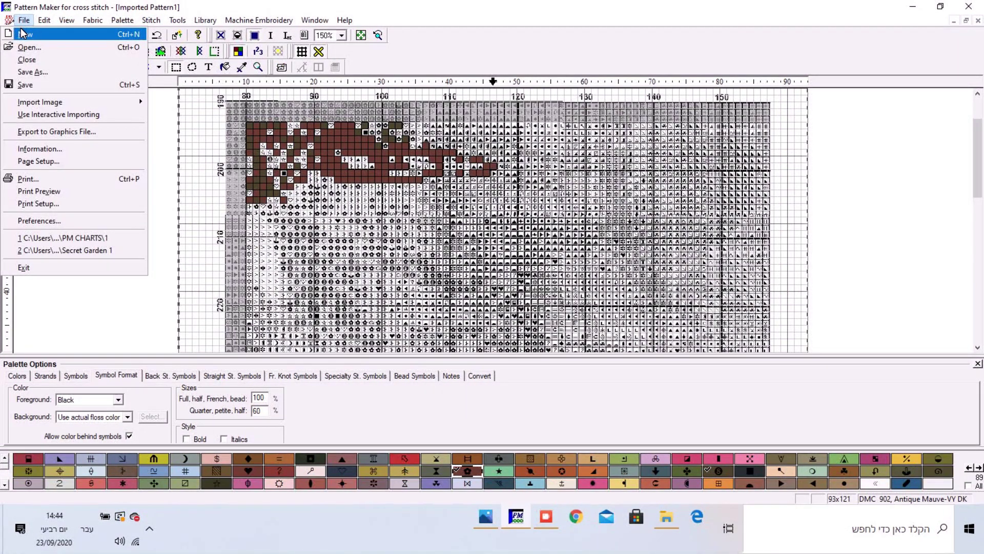
{"action": "left_click", "coordinate": [21, 34]}
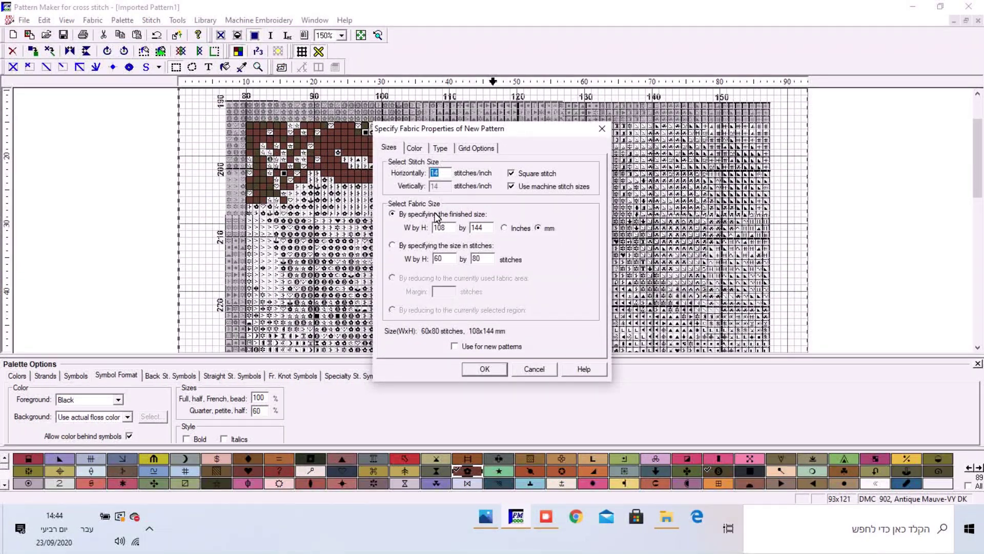
{"action": "double_click", "coordinate": [434, 227]}
{"action": "left_click", "coordinate": [1, 528]}
{"action": "type", "text": "200"}
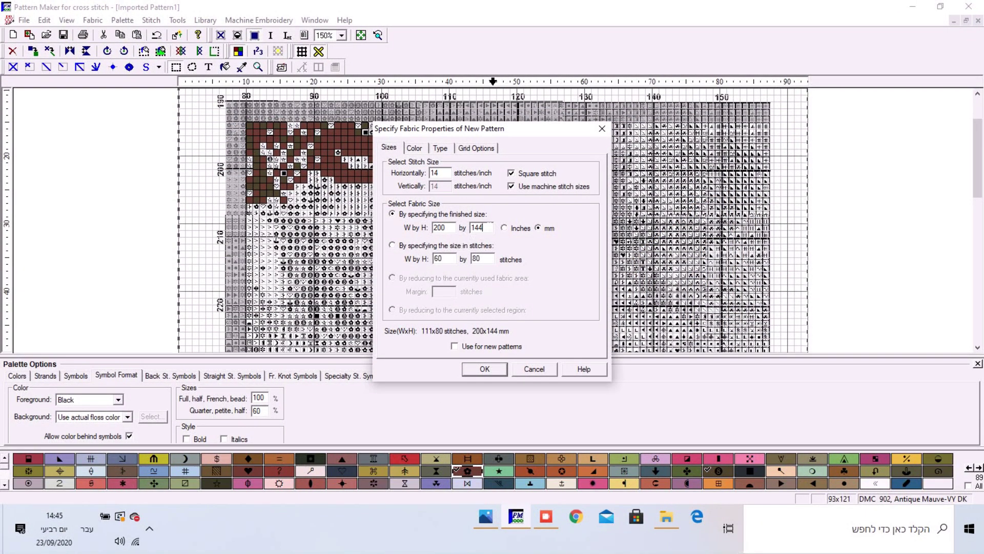
{"action": "key", "text": "Tab"}
{"action": "type", "text": "100"}
Specify the fabric size in stitches instead, as 20 by 10, and create the new pattern
{"action": "left_click", "coordinate": [393, 245]}
{"action": "key", "text": "Tab"}
{"action": "type", "text": "5"}
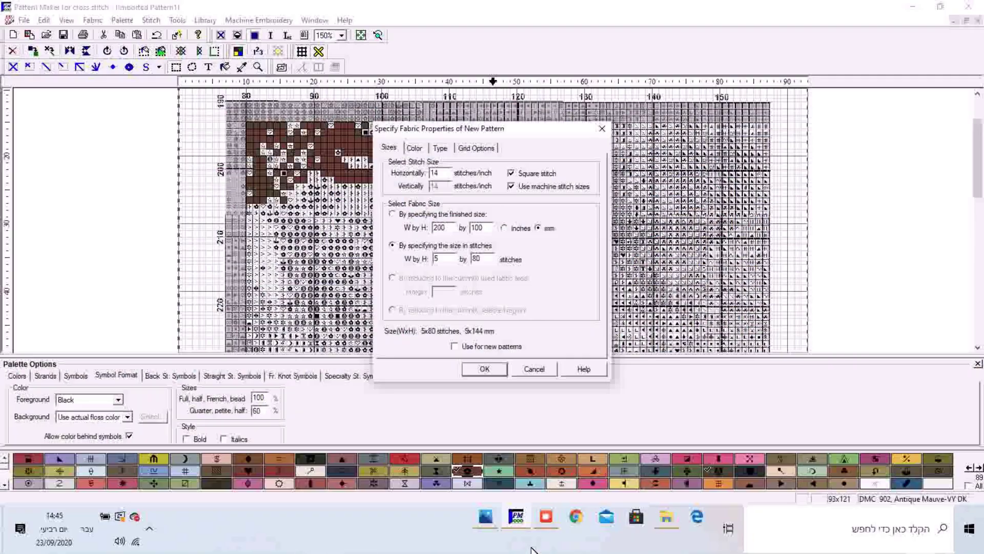
{"action": "key", "text": "BackSpace"}
{"action": "type", "text": "20"}
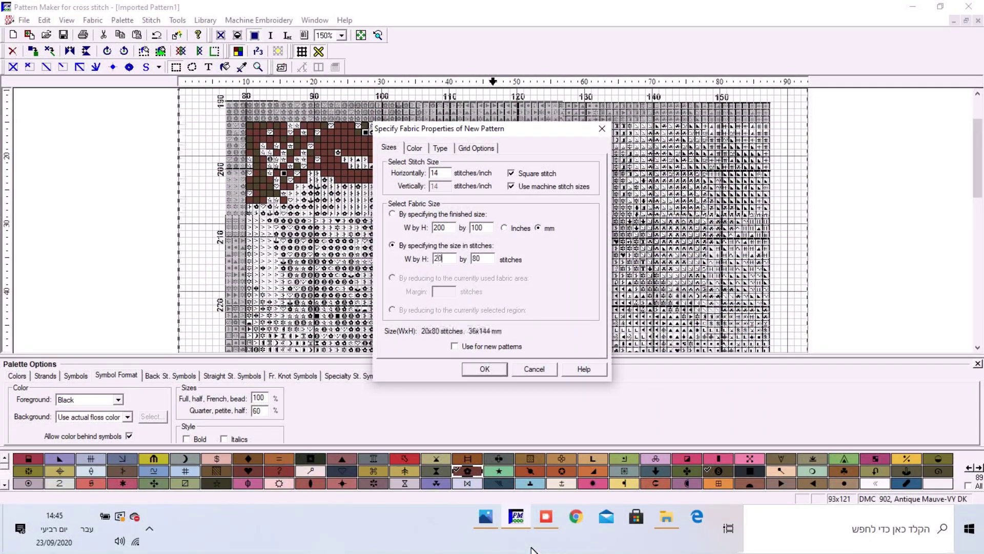
{"action": "double_click", "coordinate": [476, 259]}
{"action": "type", "text": "10"}
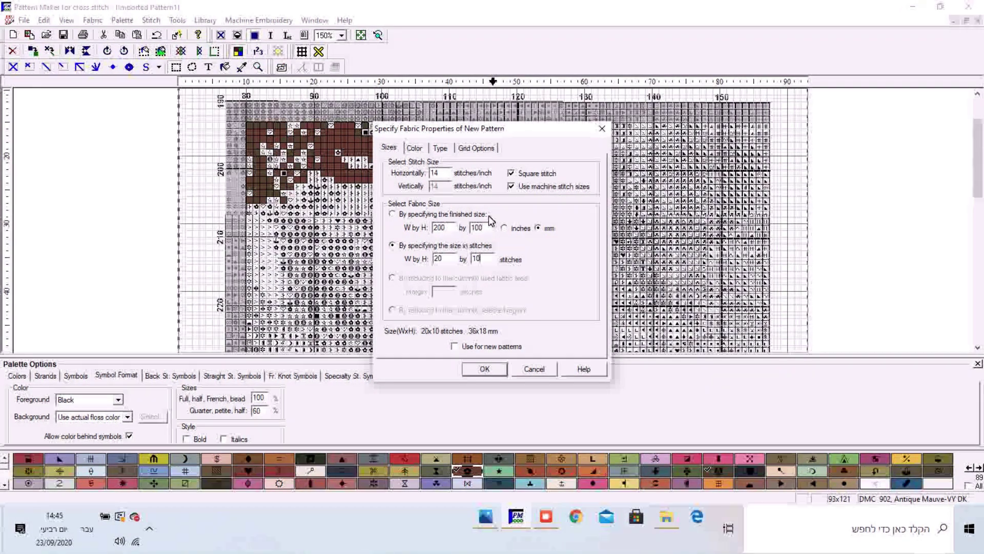
{"action": "left_click", "coordinate": [483, 368]}
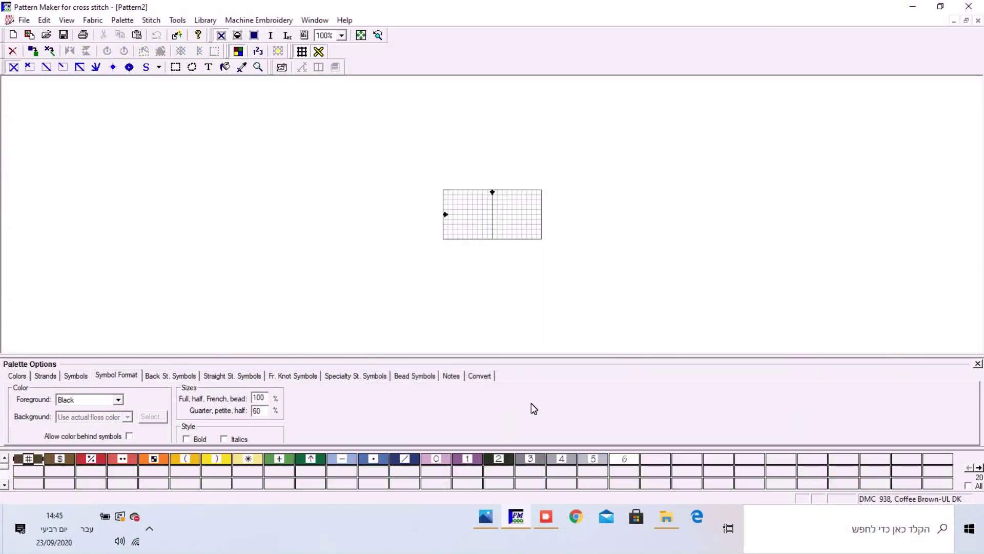
Delete all default colors from the new pattern's palette and keep the program window maximized
{"action": "left_click", "coordinate": [531, 458]}
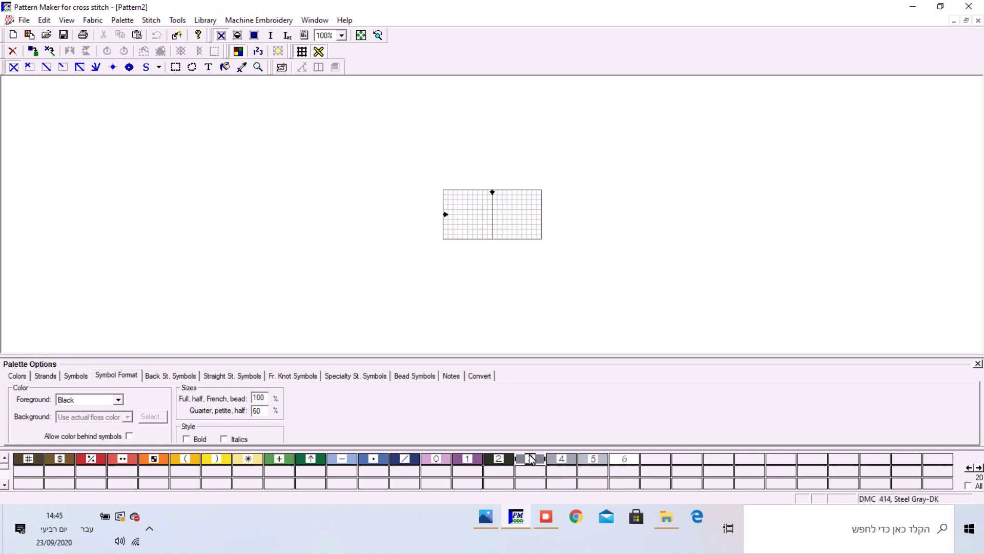
{"action": "right_click", "coordinate": [531, 458]}
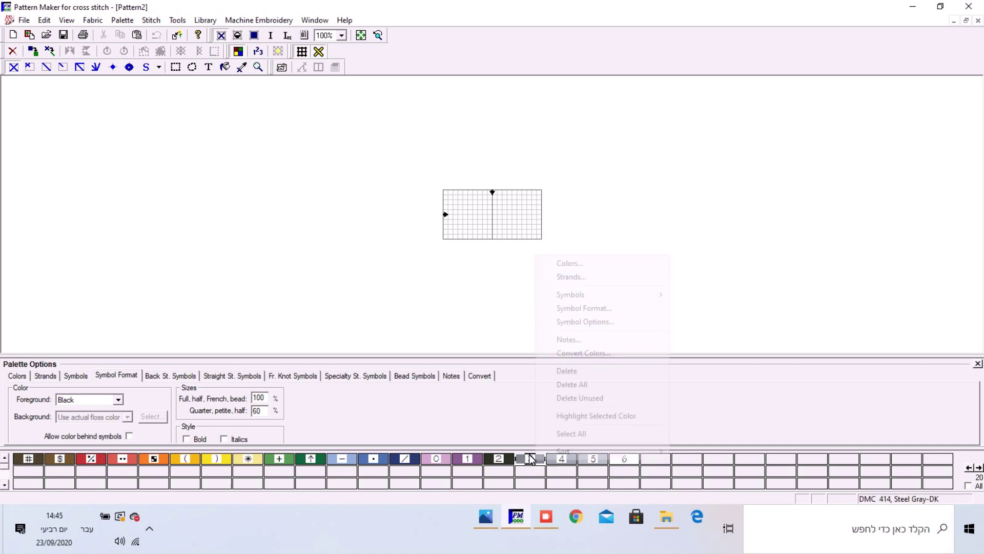
{"action": "left_click", "coordinate": [566, 384]}
{"action": "left_click", "coordinate": [544, 284]}
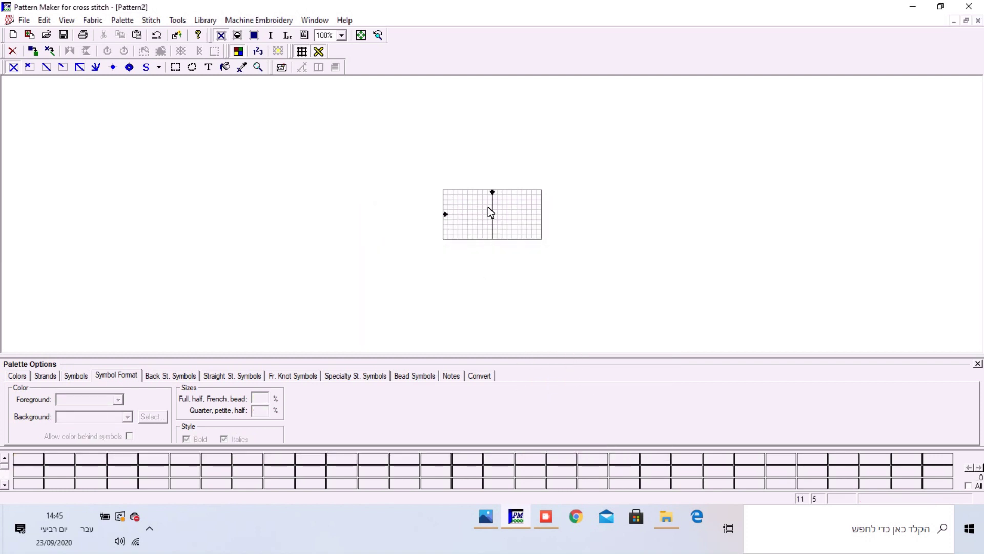
{"action": "double_click", "coordinate": [112, 10]}
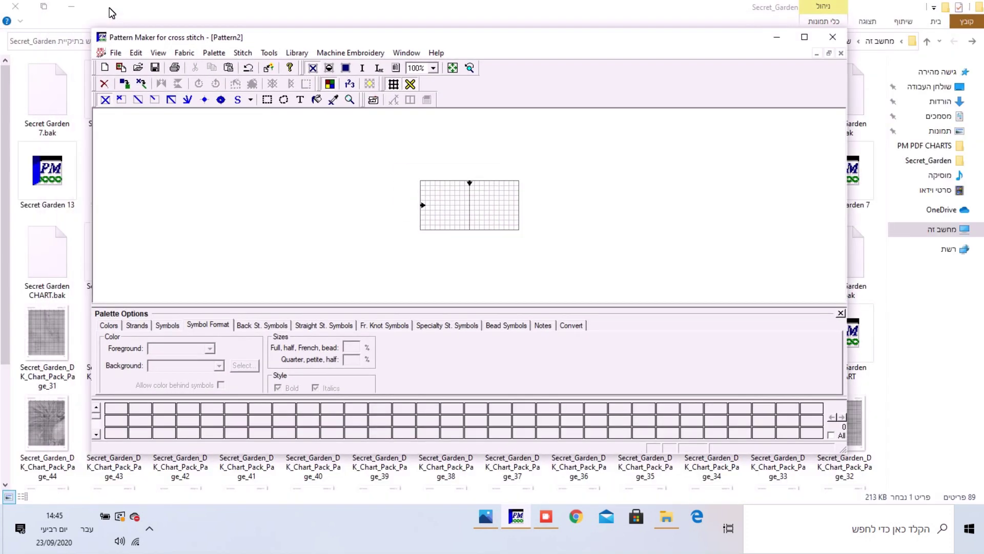
{"action": "left_click", "coordinate": [805, 37]}
Load the saved custom palette file from the Secret_Garden folder in PM PDF CHARTS into the new pattern
{"action": "left_click", "coordinate": [92, 19]}
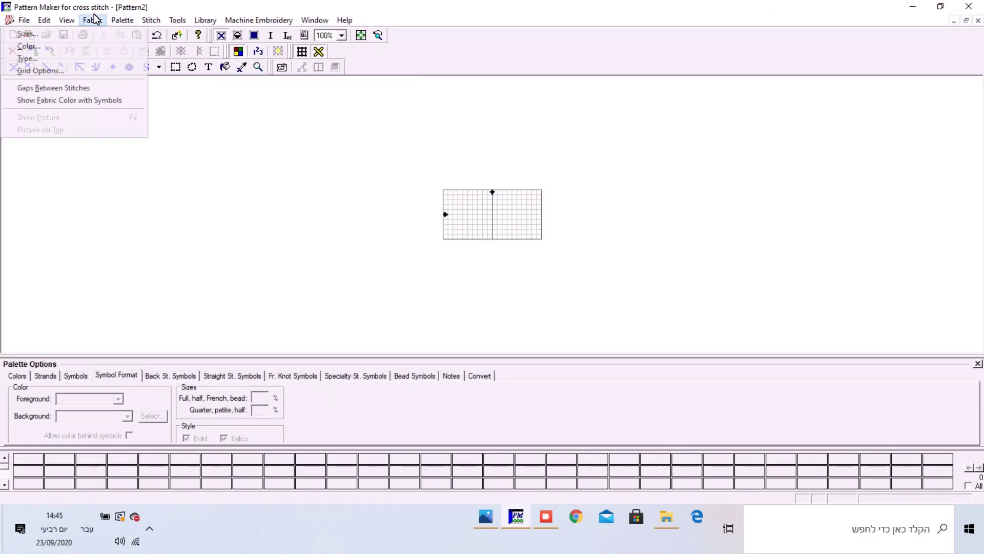
{"action": "mouse_move", "coordinate": [122, 20]}
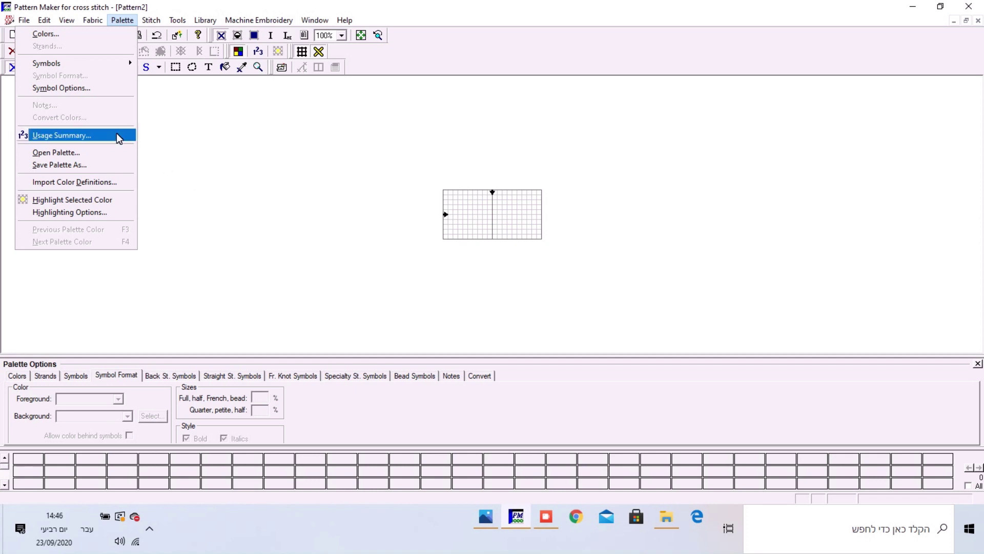
{"action": "left_click", "coordinate": [48, 152]}
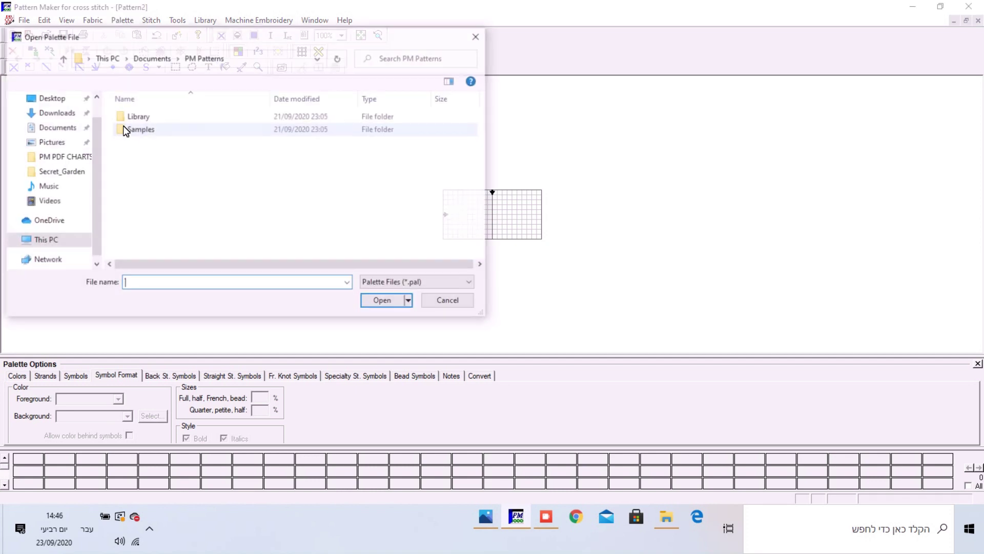
{"action": "left_click", "coordinate": [55, 156]}
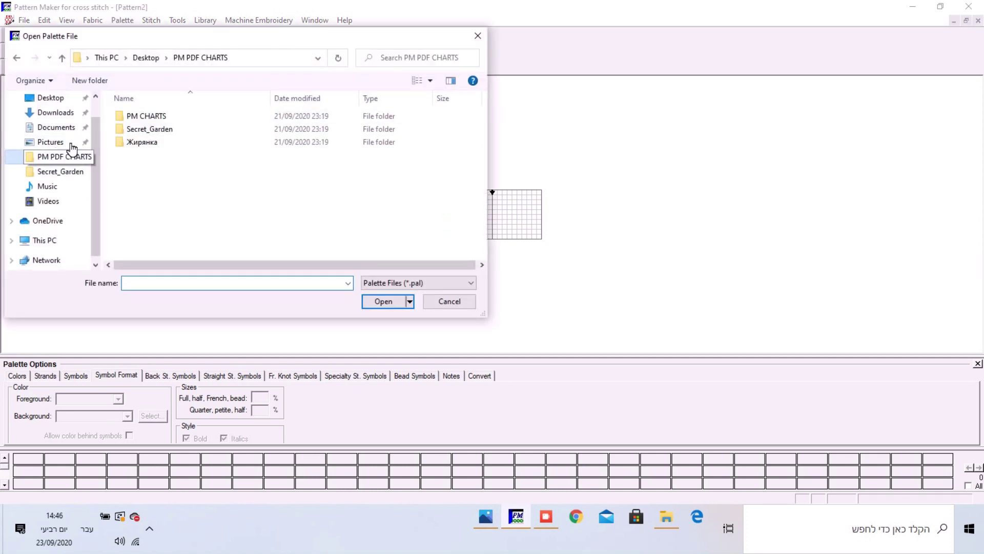
{"action": "double_click", "coordinate": [134, 128]}
{"action": "left_click", "coordinate": [135, 145]}
{"action": "double_click", "coordinate": [134, 145]}
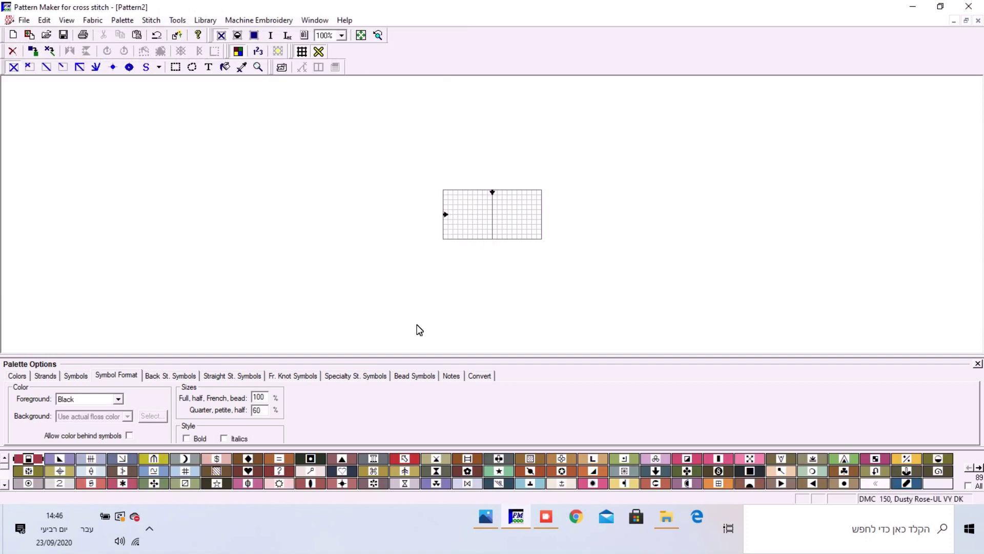
Paste the copied stitches into the new pattern, shift them slightly and fix them in place
{"action": "key", "text": "ctrl+v"}
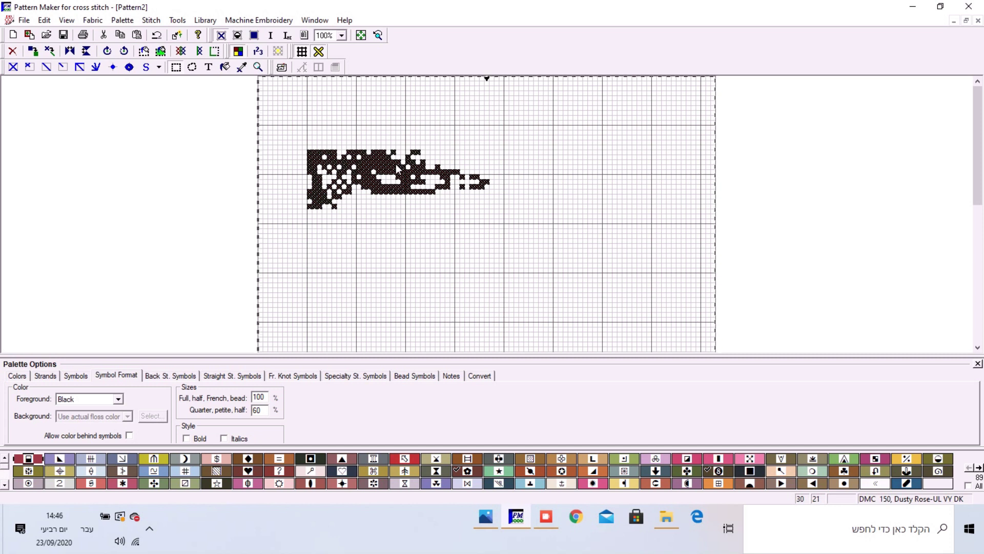
{"action": "key", "text": "Right"}
{"action": "left_click", "coordinate": [430, 148]}
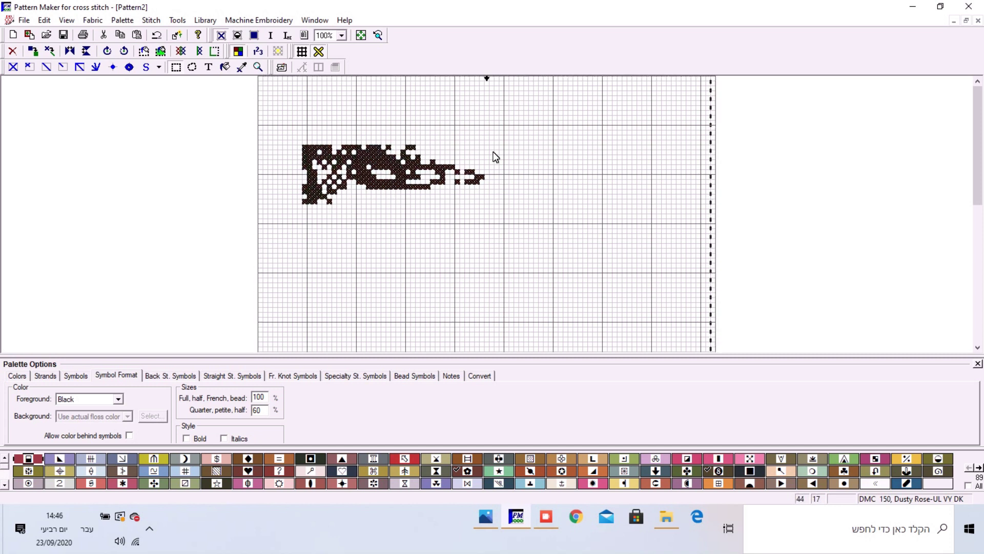
Examine the pasted design at 250% zoom as symbols, as solid blocks and as stitches
{"action": "left_click", "coordinate": [341, 36]}
{"action": "left_click", "coordinate": [324, 70]}
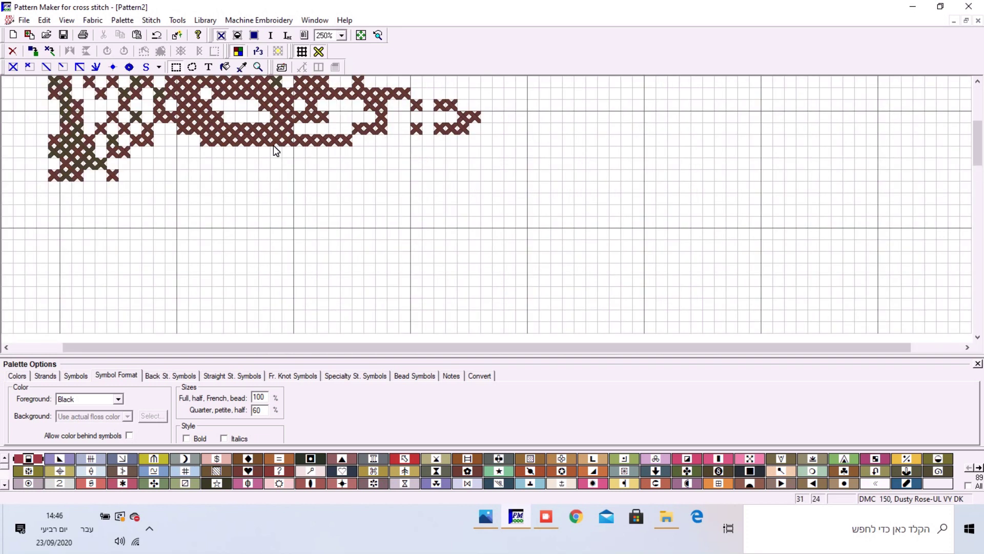
{"action": "scroll", "coordinate": [258, 149], "scroll_direction": "up", "scroll_amount": 3}
{"action": "scroll", "coordinate": [258, 149], "scroll_direction": "down", "scroll_amount": 2}
{"action": "left_click", "coordinate": [236, 34]}
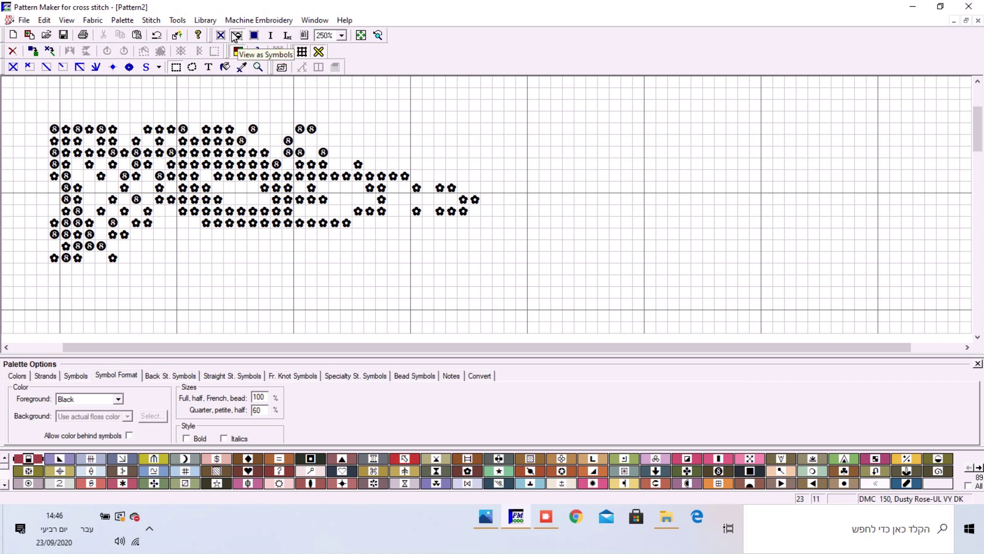
{"action": "left_click", "coordinate": [254, 34]}
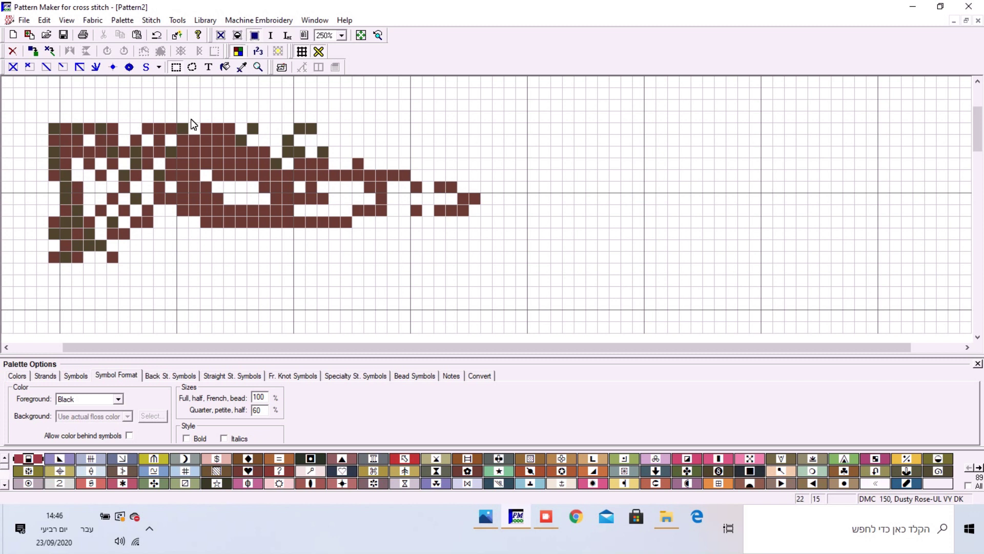
{"action": "left_click", "coordinate": [221, 35]}
Display the pattern as symbols, allow color behind the symbols for all palette colors, and close the palette options
{"action": "left_click", "coordinate": [238, 34]}
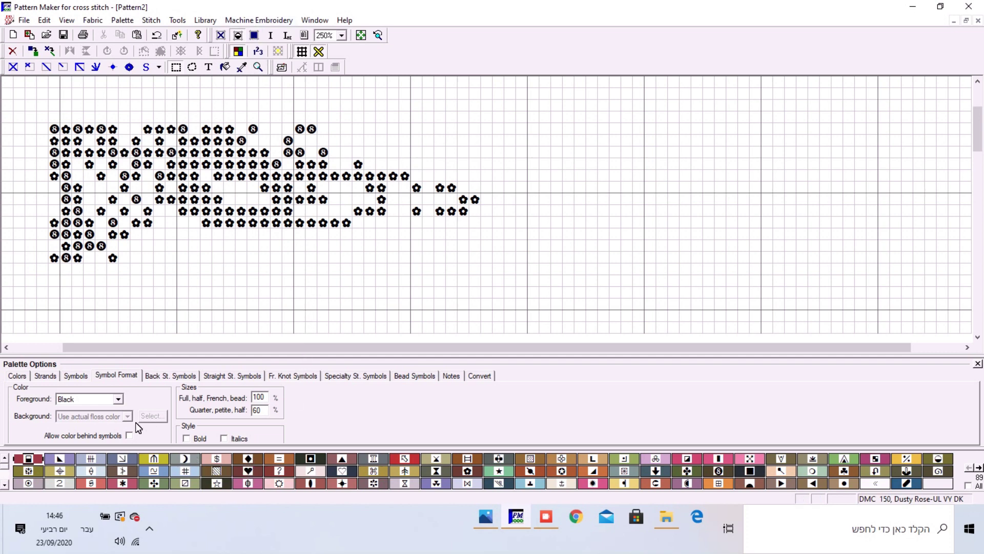
{"action": "left_click", "coordinate": [129, 435]}
{"action": "left_click", "coordinate": [978, 364]}
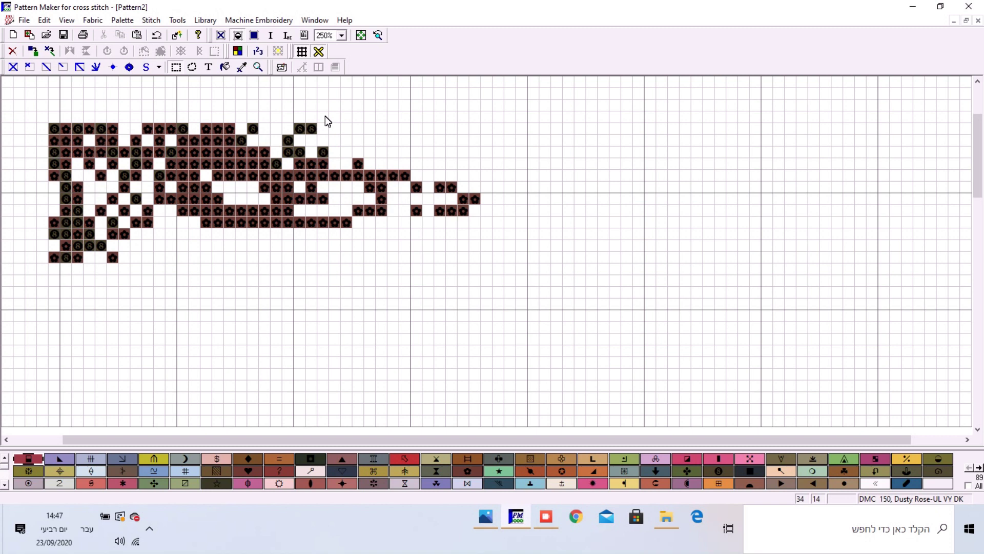
Draw long straight backstitch lines in DMC 169 Pewter-LT at various angles across the pasted motif and the empty grid beside and below it
{"action": "left_click", "coordinate": [78, 67]}
{"action": "left_click", "coordinate": [181, 459]}
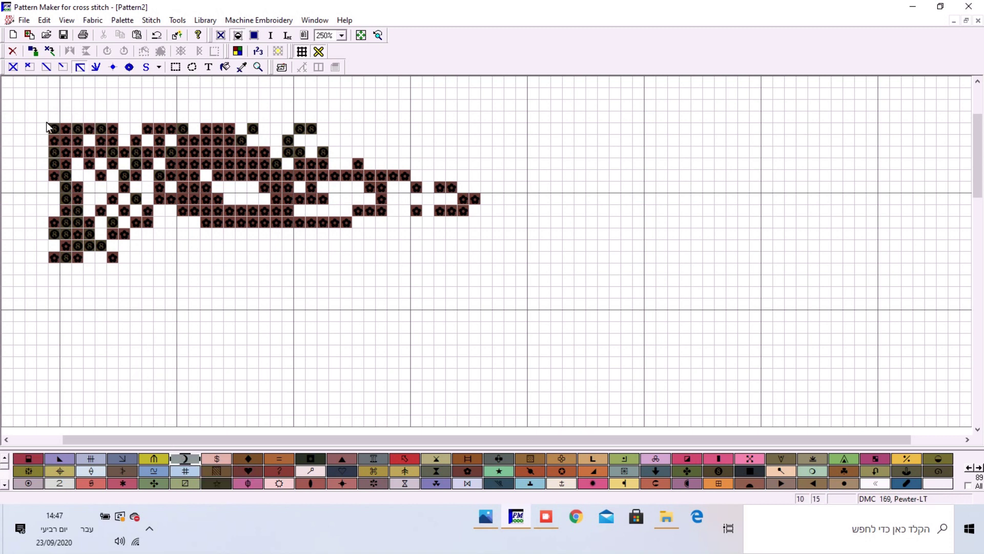
{"action": "mouse_move", "coordinate": [153, 198]}
{"action": "left_mouse_down"}
{"action": "mouse_move", "coordinate": [231, 270]}
{"action": "mouse_move", "coordinate": [306, 150]}
{"action": "left_mouse_up"}
{"action": "left_click_drag", "start_coordinate": [368, 256], "coordinate": [499, 362]}
{"action": "left_click_drag", "start_coordinate": [533, 186], "coordinate": [331, 321]}
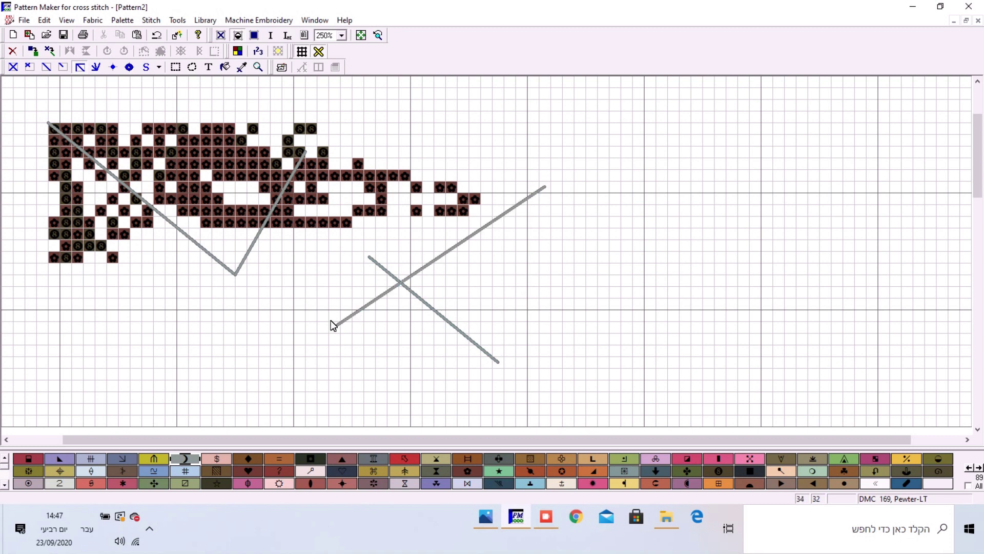
{"action": "mouse_move", "coordinate": [301, 150]}
{"action": "left_mouse_down"}
{"action": "mouse_move", "coordinate": [341, 137]}
{"action": "mouse_move", "coordinate": [402, 152]}
{"action": "mouse_move", "coordinate": [449, 113]}
{"action": "mouse_move", "coordinate": [628, 221]}
{"action": "left_mouse_up"}
{"action": "left_click_drag", "start_coordinate": [622, 135], "coordinate": [218, 350]}
{"action": "mouse_move", "coordinate": [111, 315]}
{"action": "left_mouse_down"}
{"action": "mouse_move", "coordinate": [516, 319]}
{"action": "mouse_move", "coordinate": [610, 333]}
{"action": "left_mouse_up"}
{"action": "left_click_drag", "start_coordinate": [691, 140], "coordinate": [497, 374]}
{"action": "left_click_drag", "start_coordinate": [614, 333], "coordinate": [809, 246]}
{"action": "left_click_drag", "start_coordinate": [780, 227], "coordinate": [550, 140]}
{"action": "left_click_drag", "start_coordinate": [470, 110], "coordinate": [352, 221]}
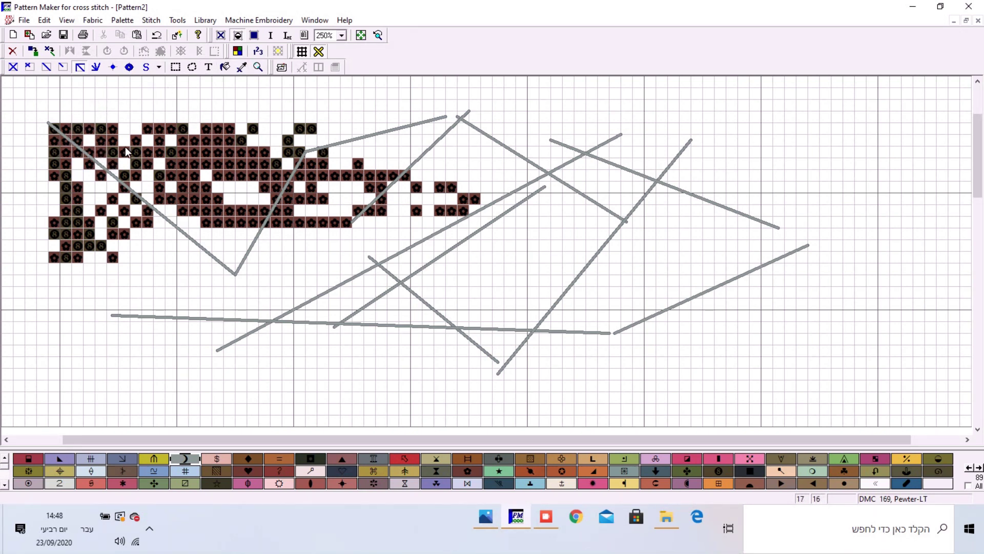
View the pattern as stitches, return to symbols, and add two crossing backstitch lines over the motif and two separate lines below it
{"action": "left_click", "coordinate": [222, 34]}
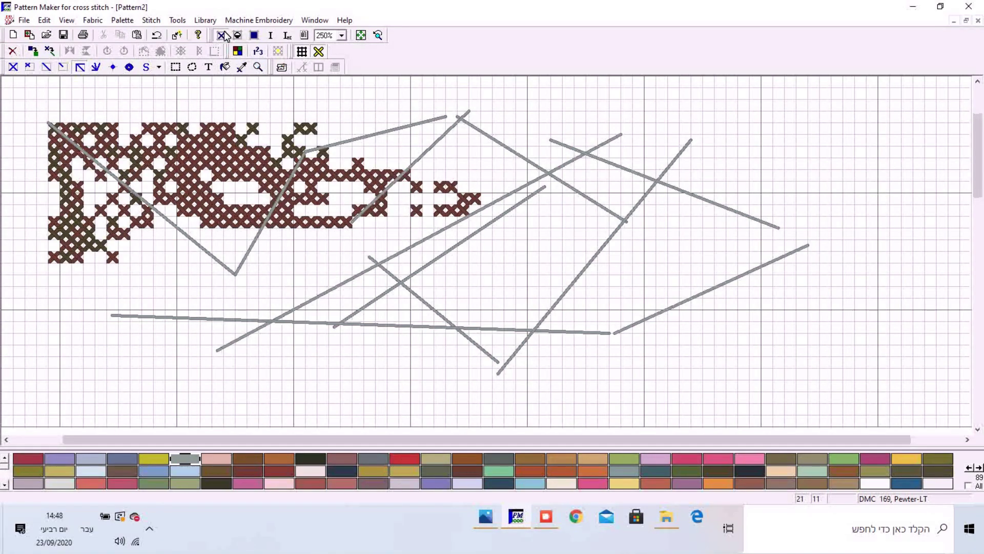
{"action": "left_click", "coordinate": [238, 35]}
{"action": "left_click_drag", "start_coordinate": [141, 93], "coordinate": [247, 181]}
{"action": "left_click_drag", "start_coordinate": [289, 111], "coordinate": [129, 234]}
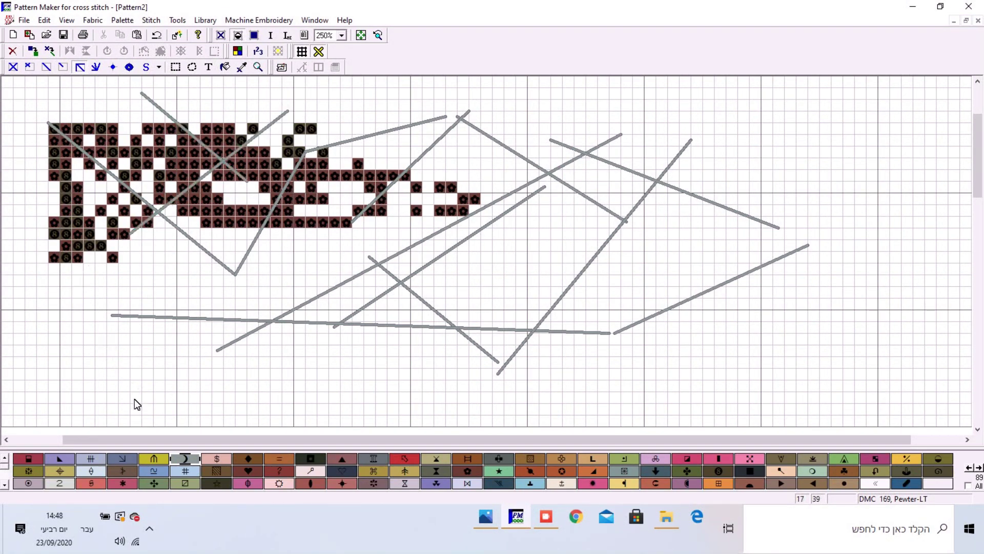
{"action": "left_click_drag", "start_coordinate": [83, 287], "coordinate": [201, 403]}
{"action": "left_click_drag", "start_coordinate": [263, 374], "coordinate": [359, 345]}
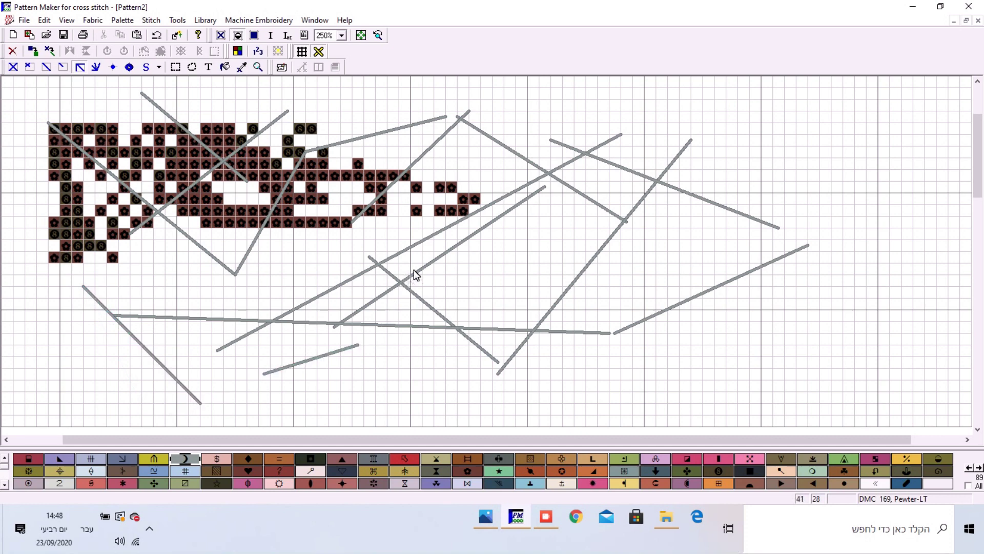